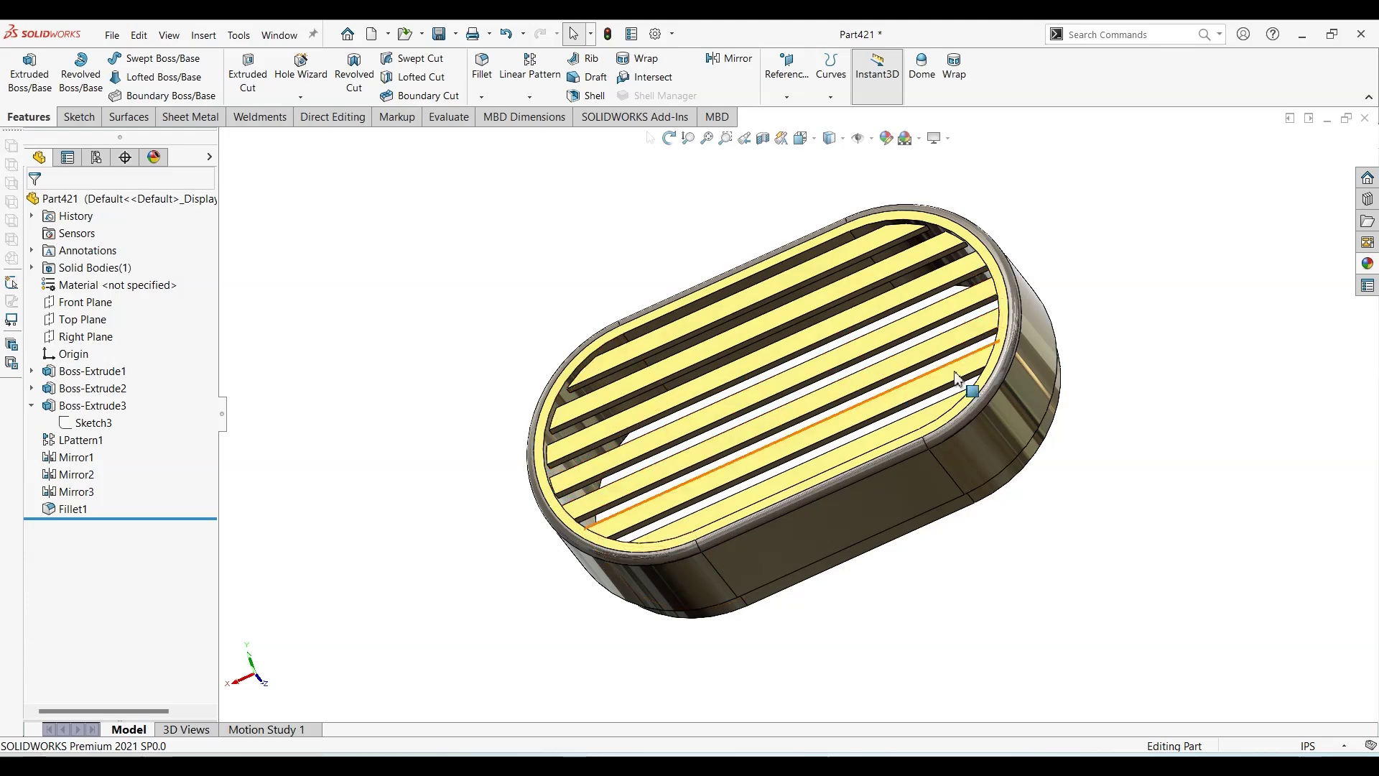
Examine the finished vent part from several sides and review its dimensioned PDF drawing.
middle_drag(1127, 306, 920, 450)
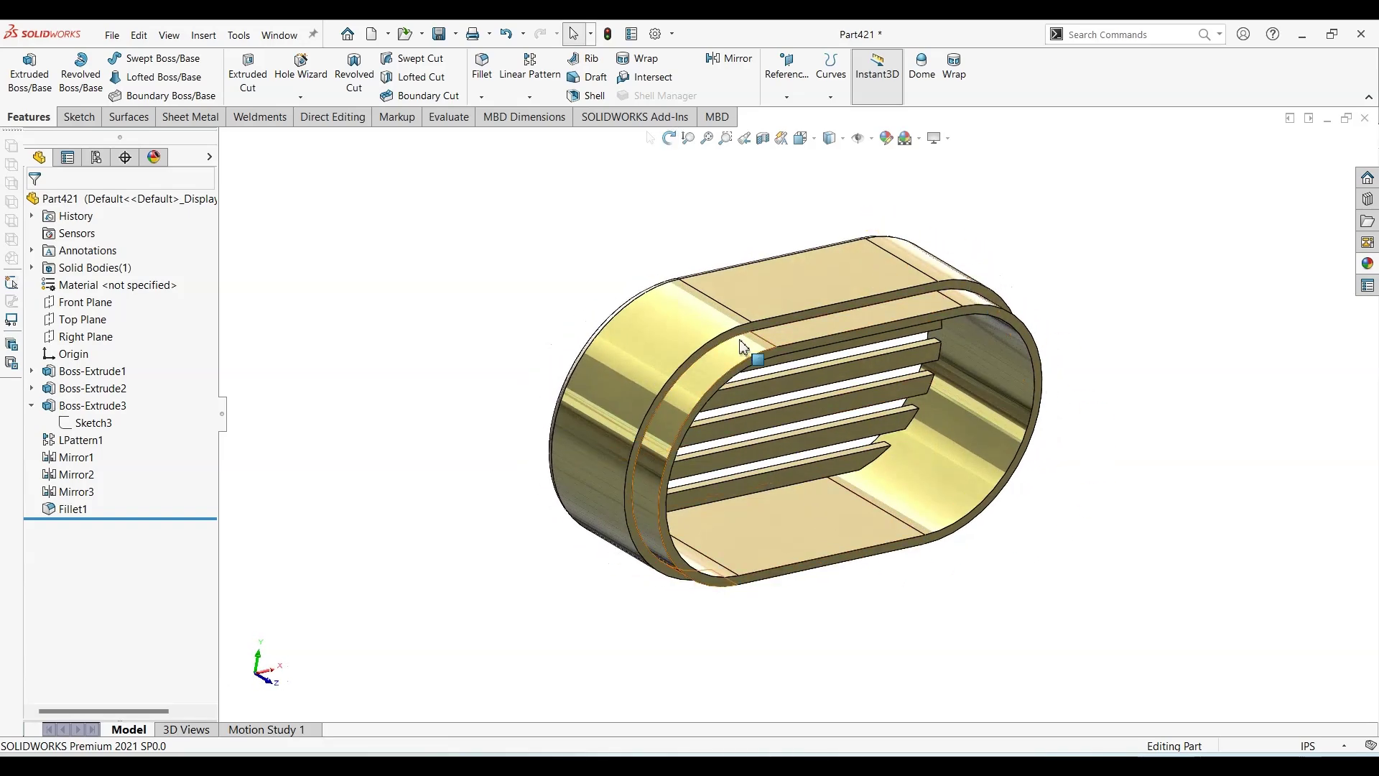
middle_drag(683, 329, 816, 409)
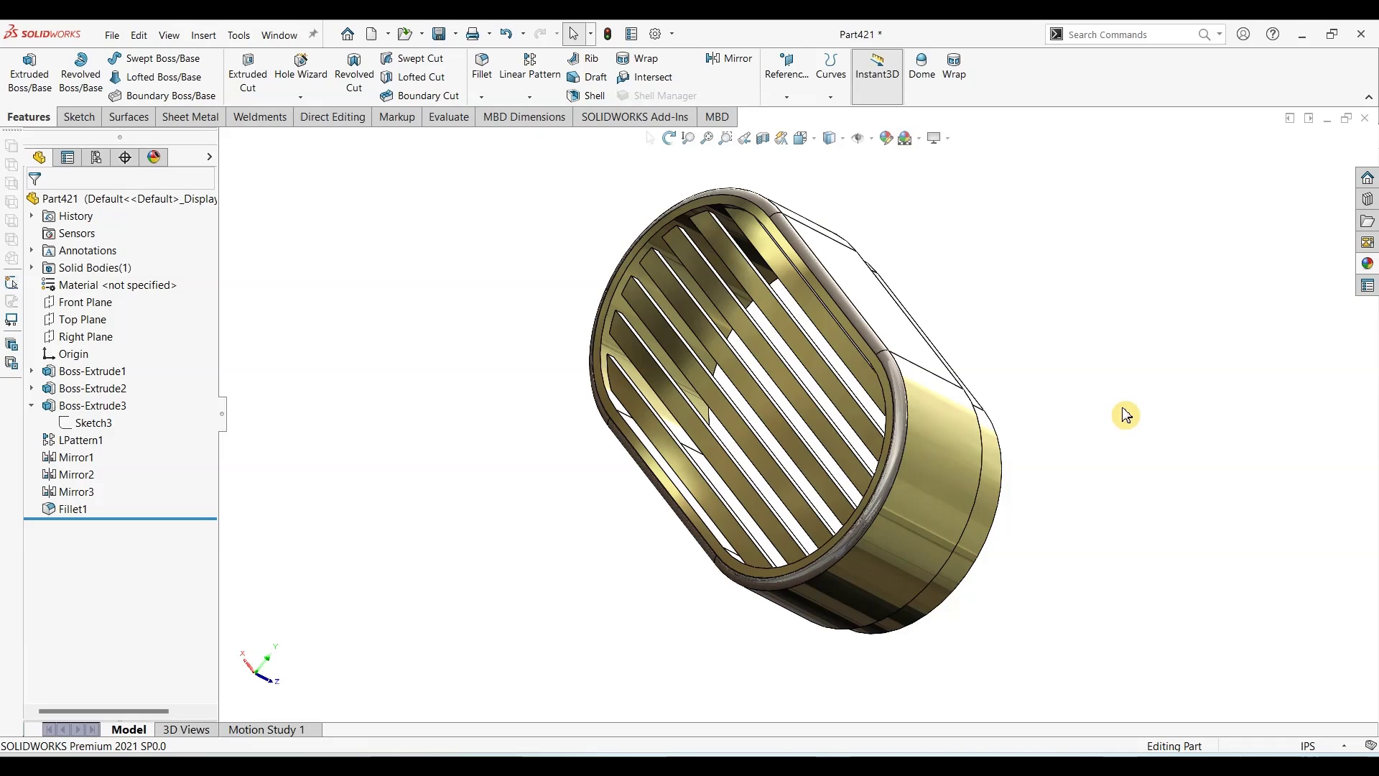
click(578, 765)
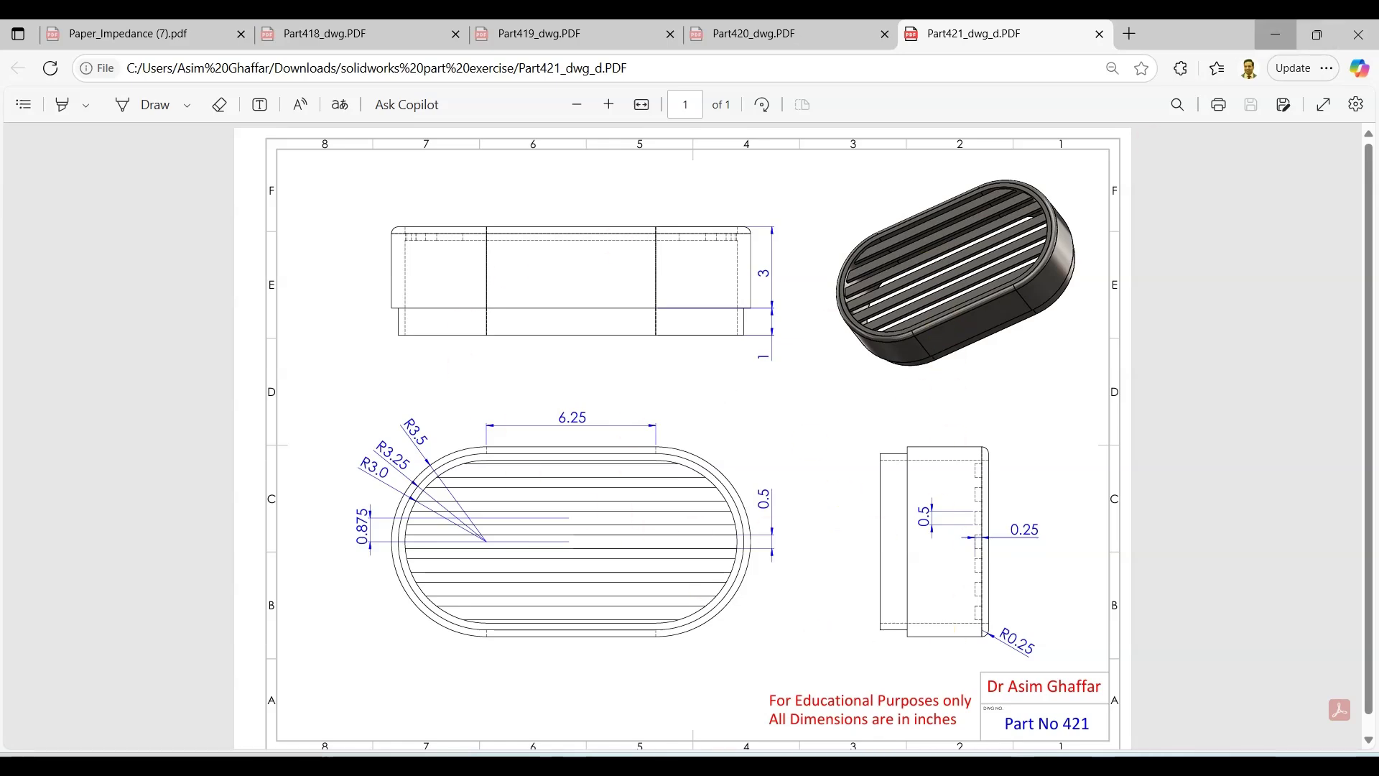
click(1275, 35)
Create a new, empty part document.
click(112, 35)
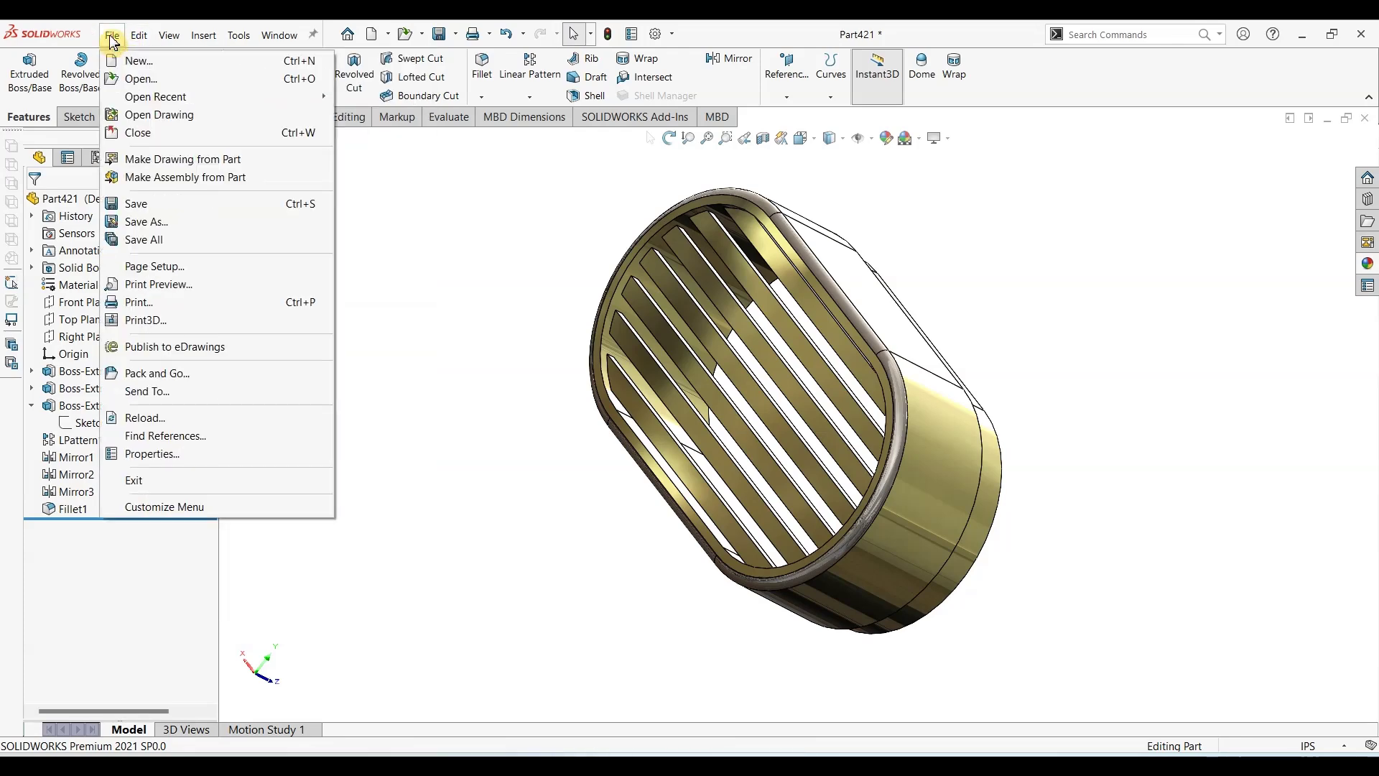
click(129, 59)
click(768, 538)
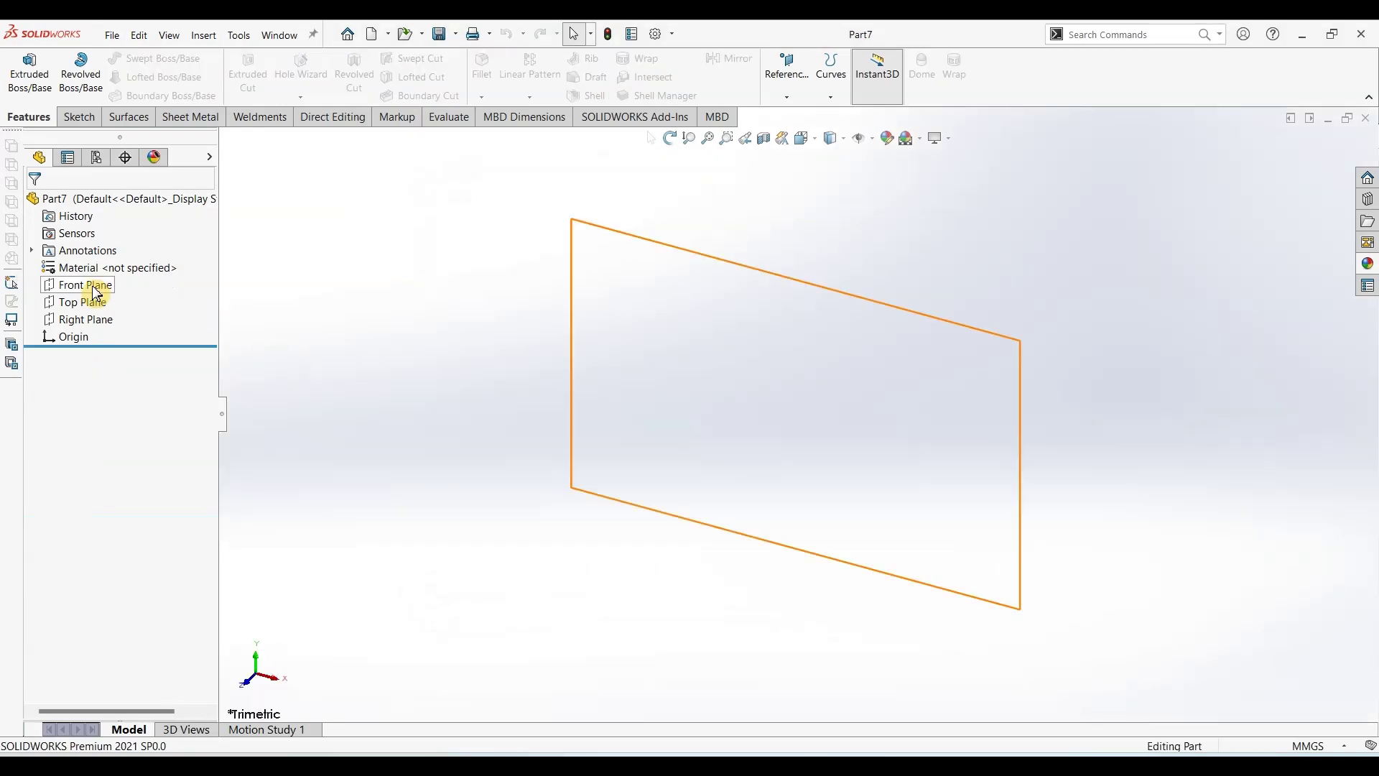
Sketch a horizontal centerpoint straight slot on the Front Plane, centred on the origin, about 175 mm between arc centres and 123 mm wide.
click(91, 286)
click(79, 116)
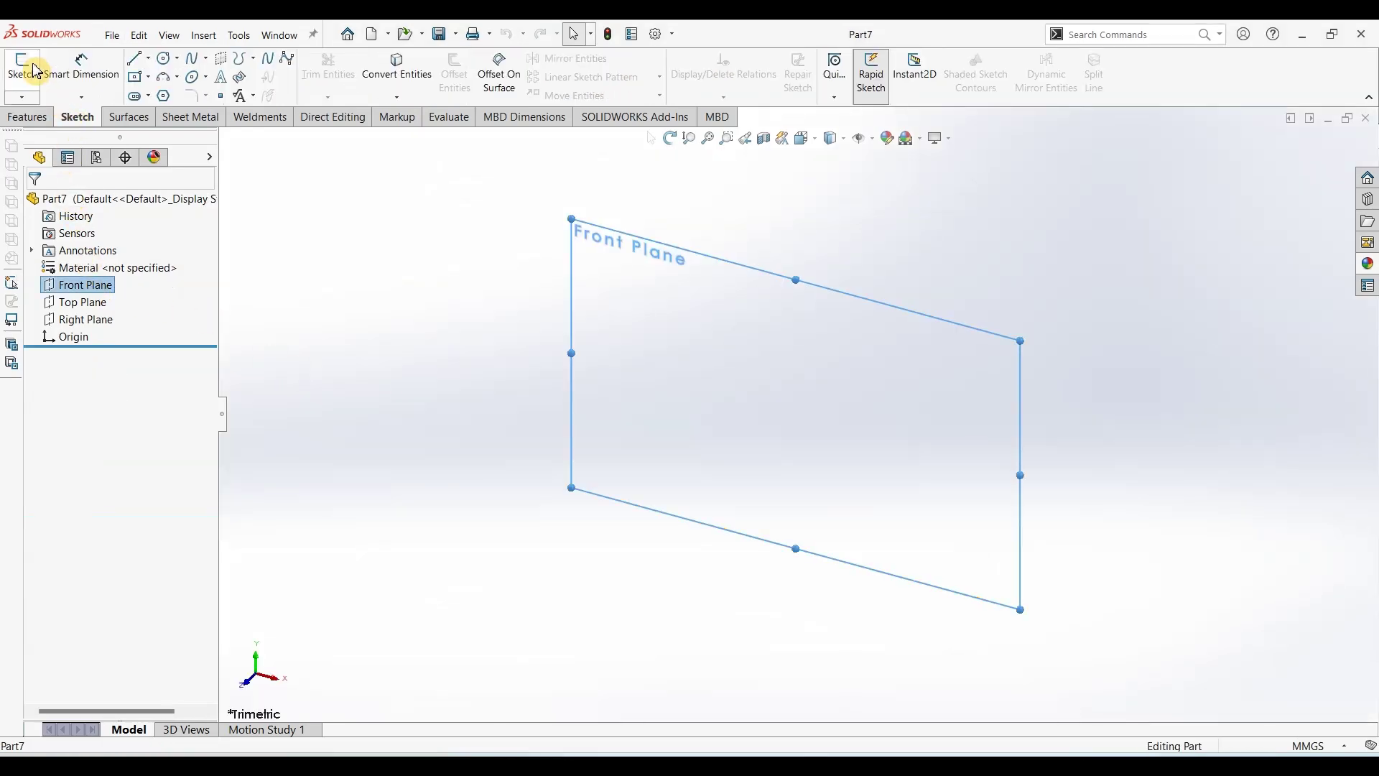
click(21, 68)
click(148, 96)
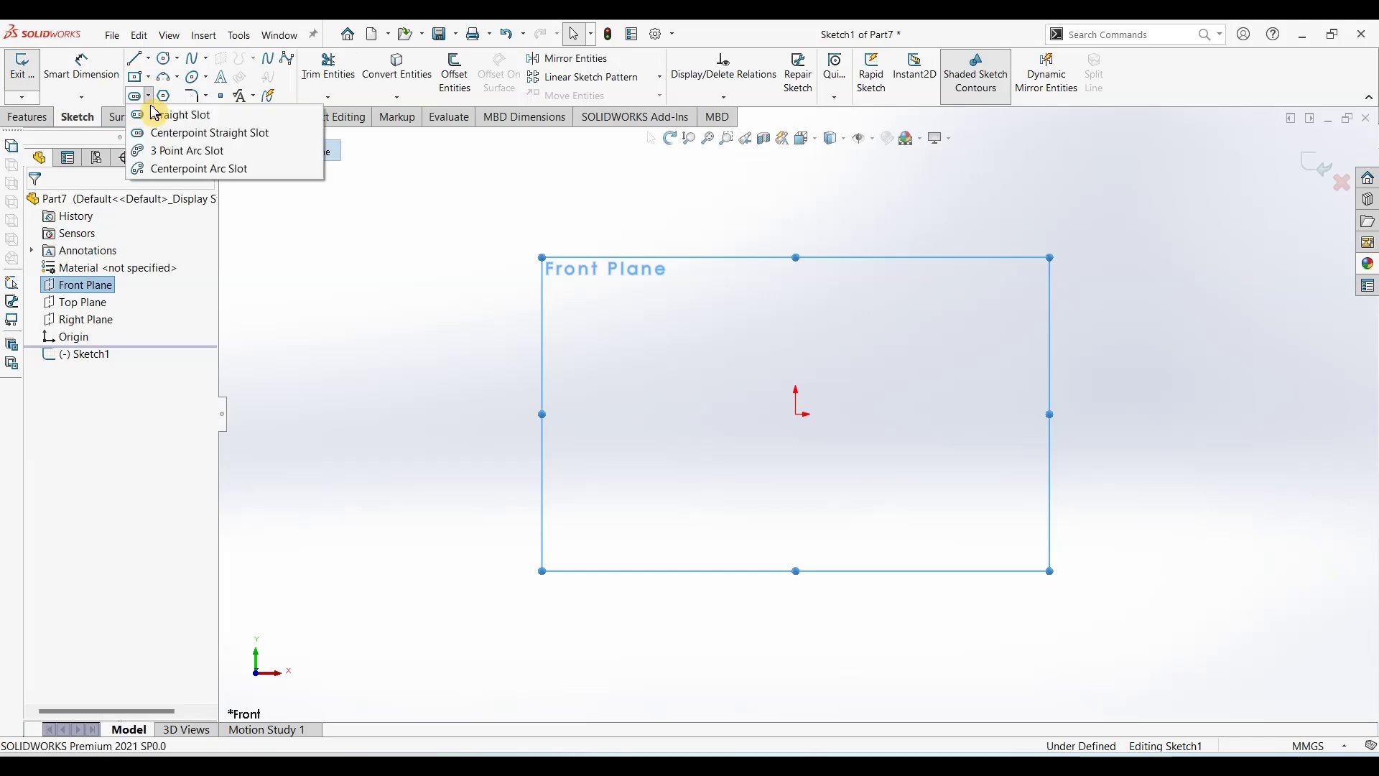
click(172, 140)
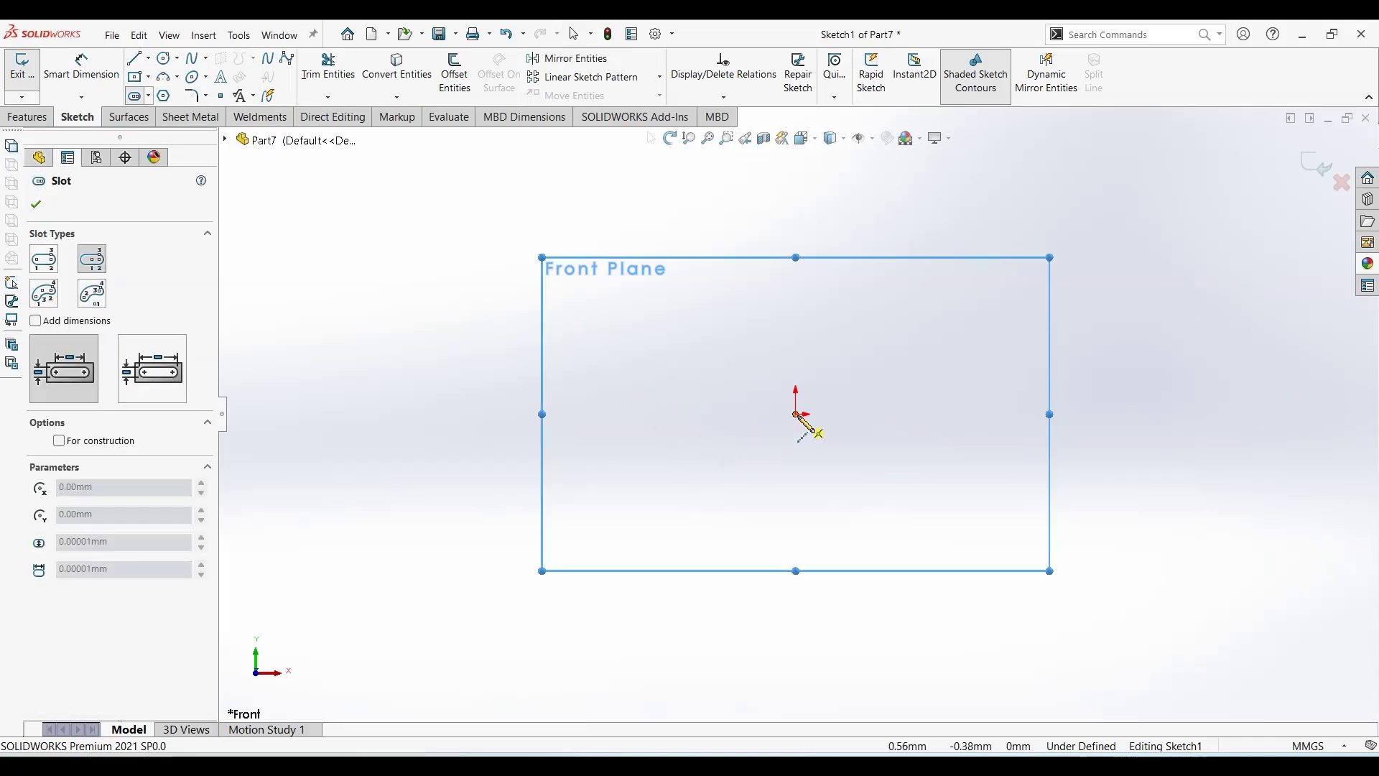
click(795, 415)
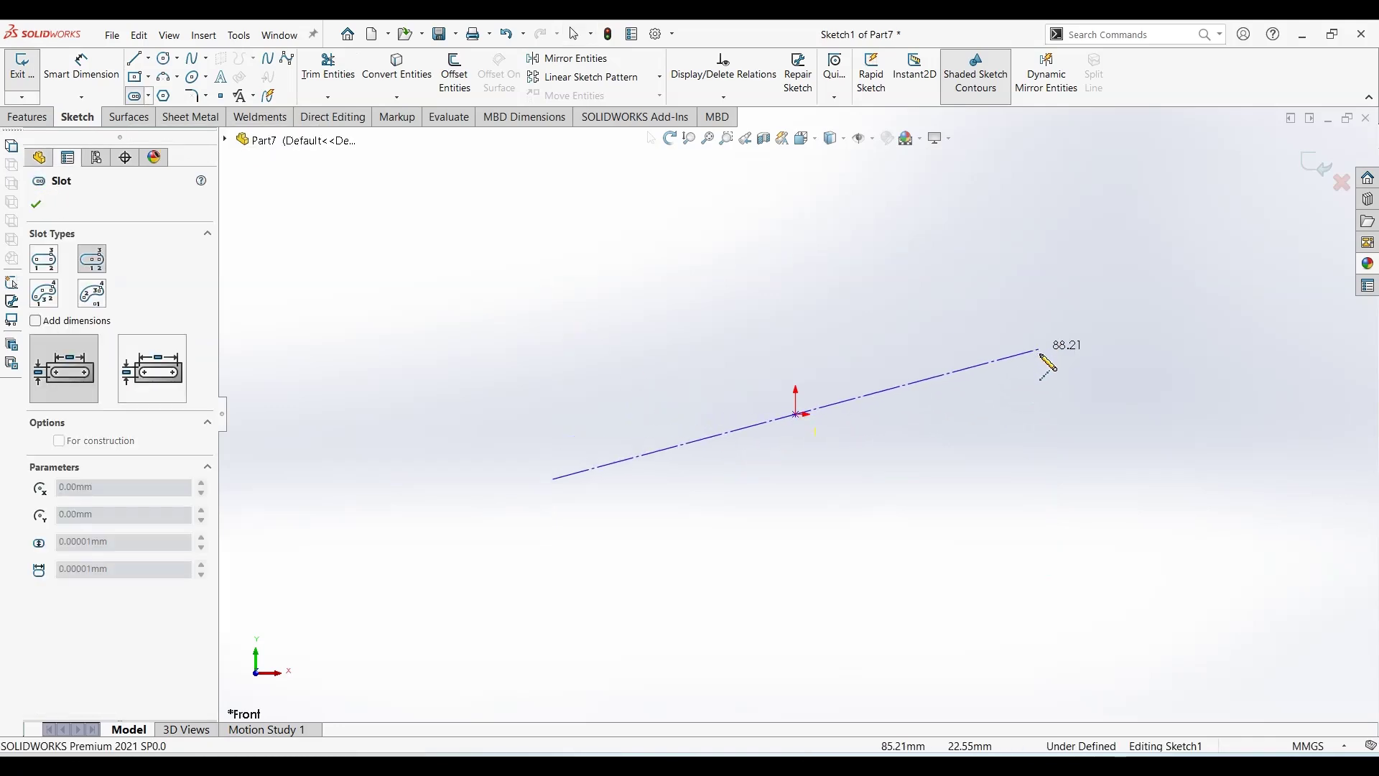
click(1047, 415)
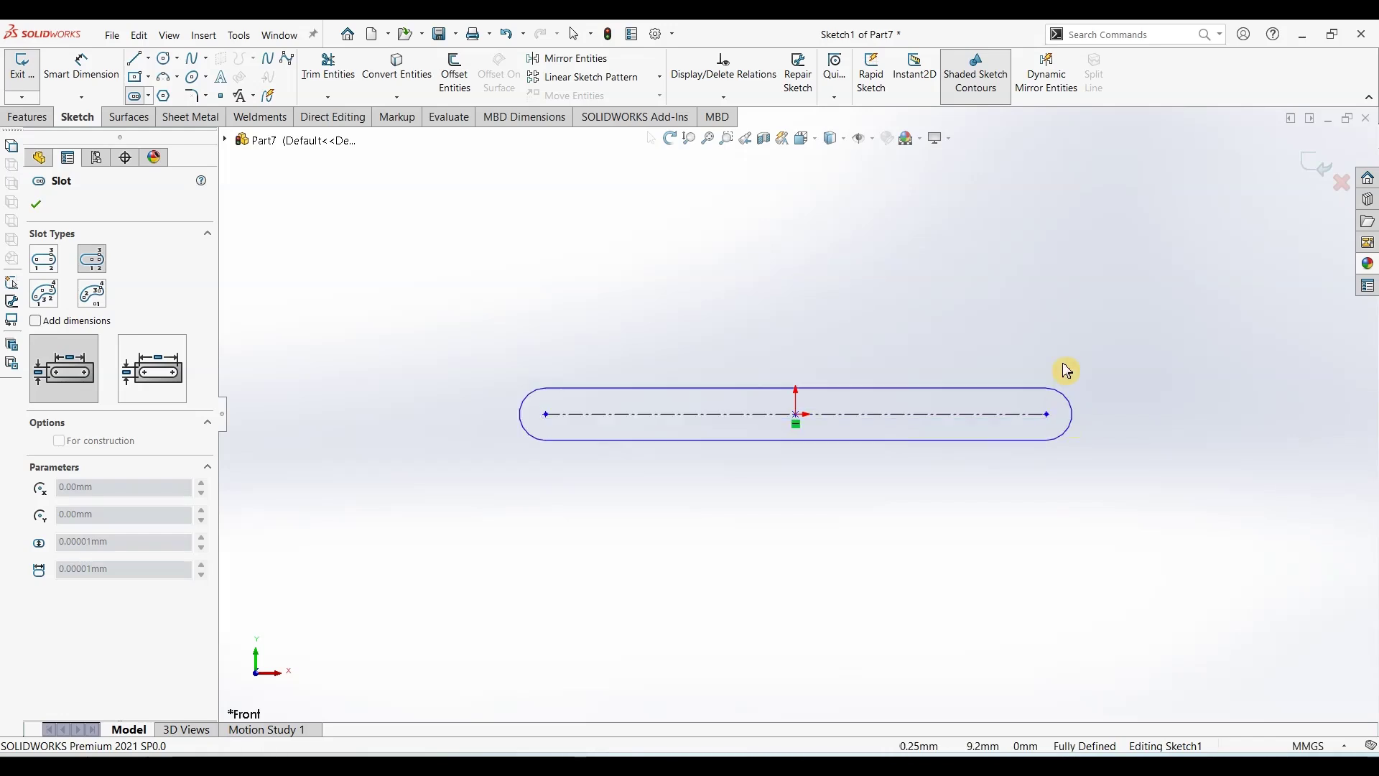
click(1222, 414)
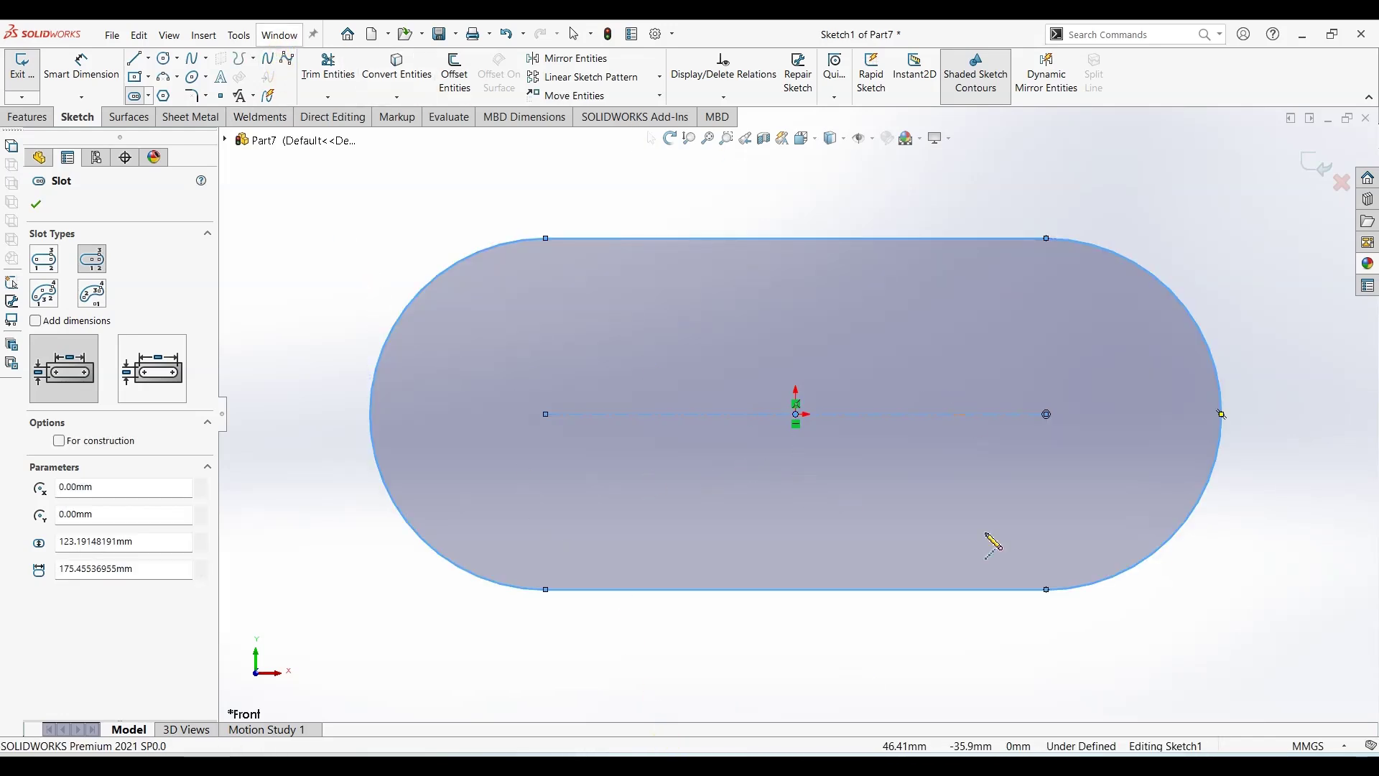
Change the document units to IPS (inch, pound, second) and reopen the slot sketch for editing.
click(1312, 746)
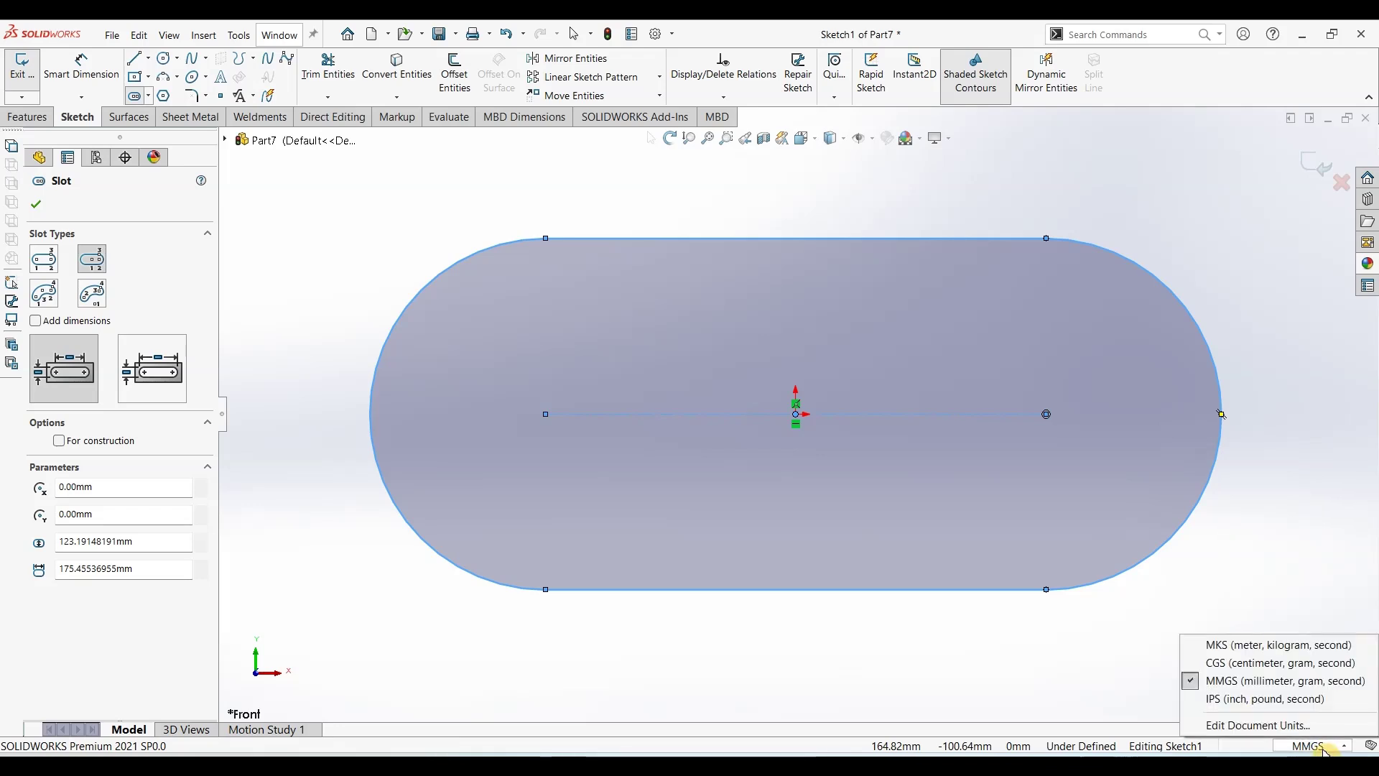
click(1265, 699)
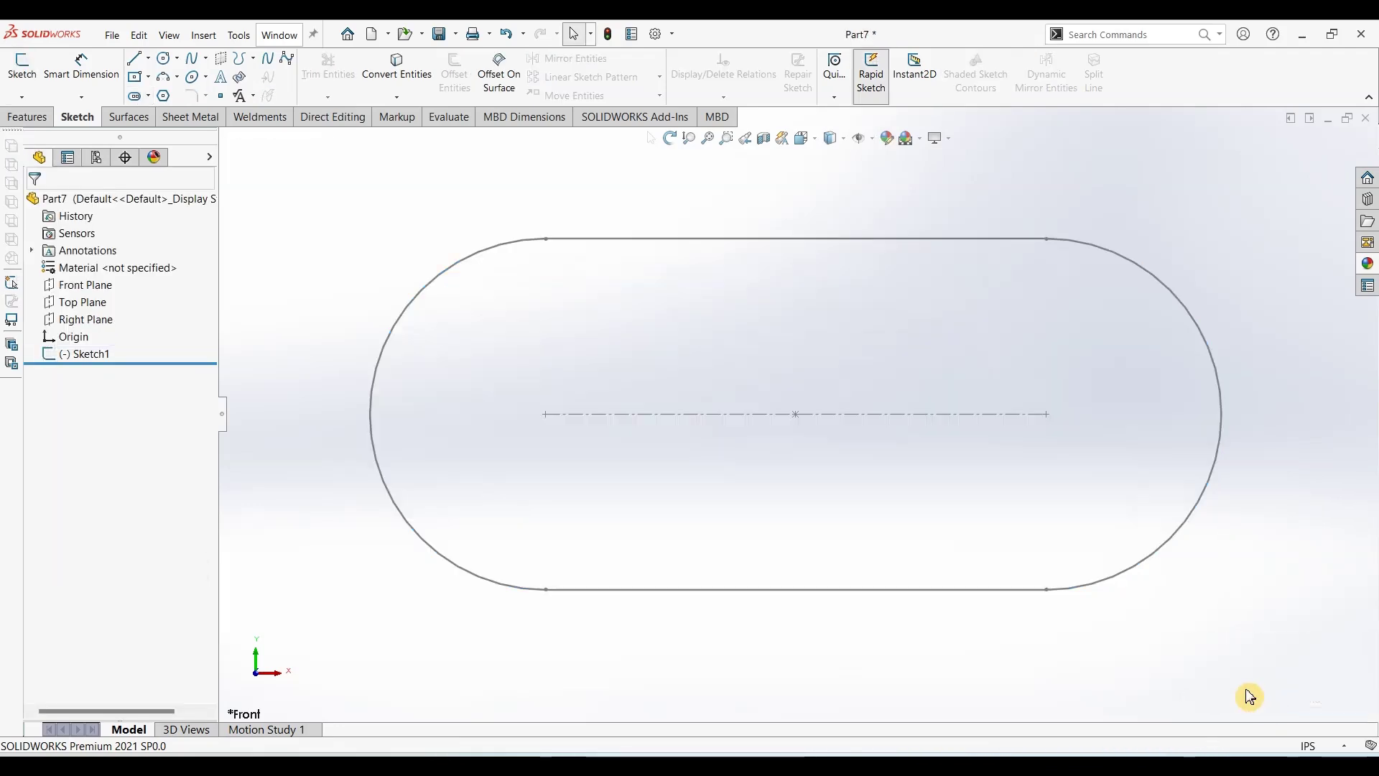
click(102, 354)
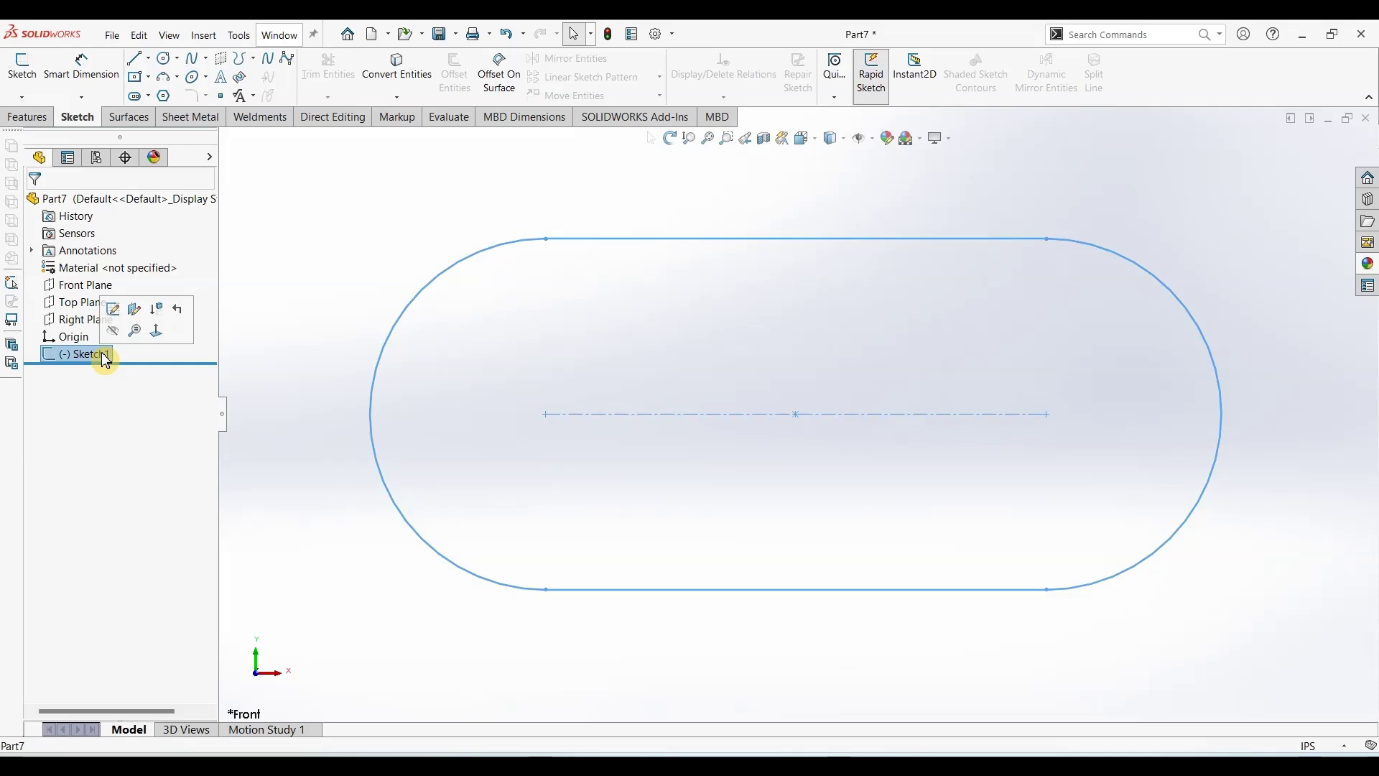
click(138, 317)
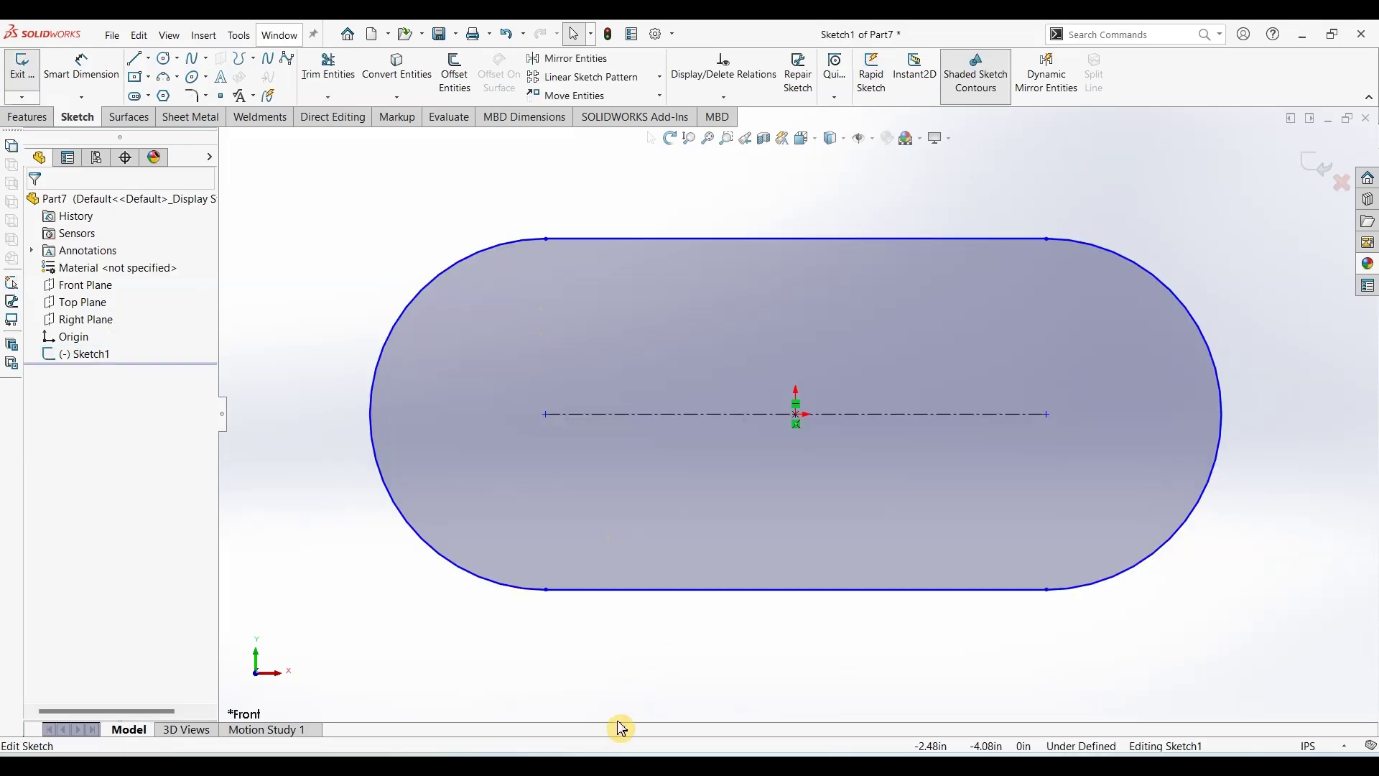
Check the PDF drawing and dimension the slot's end arc with a radius of 3.5 in.
key(alt+Tab)
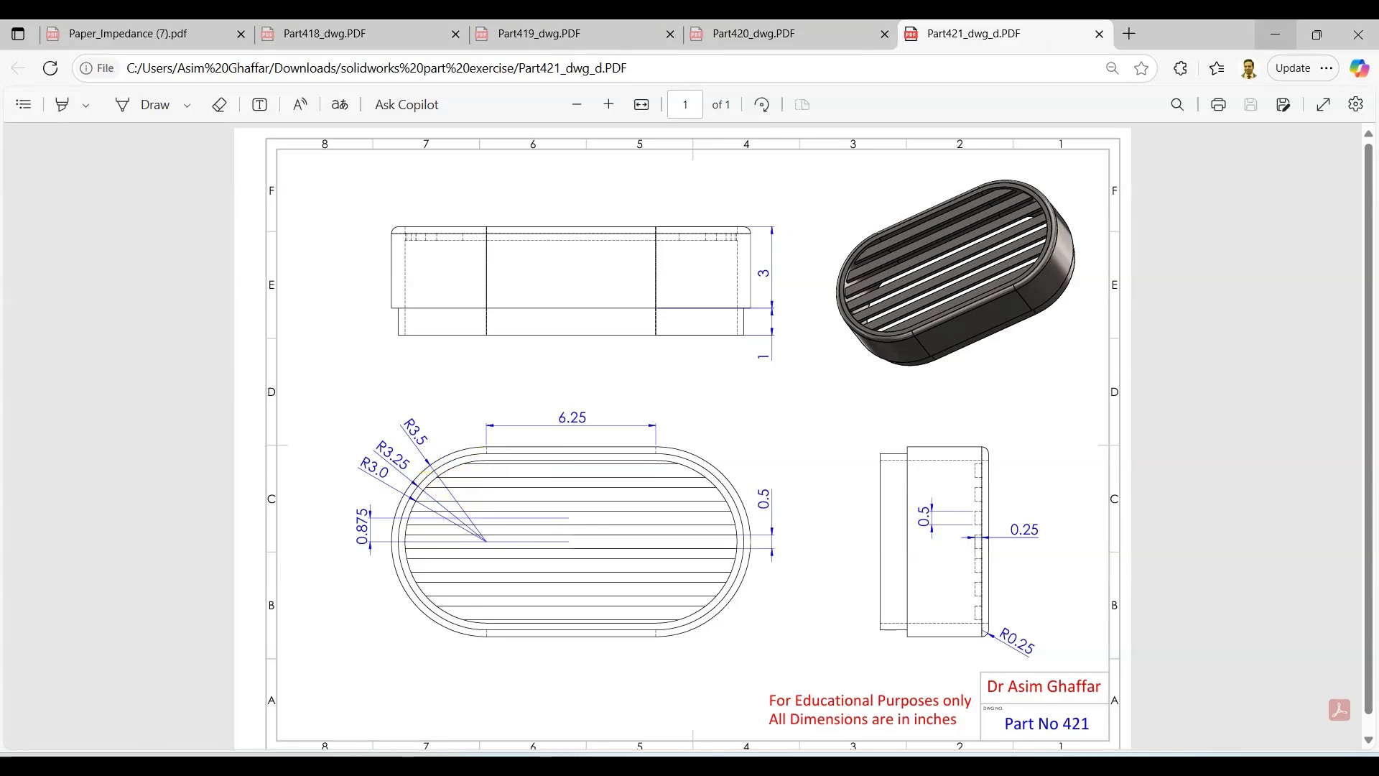
click(1276, 34)
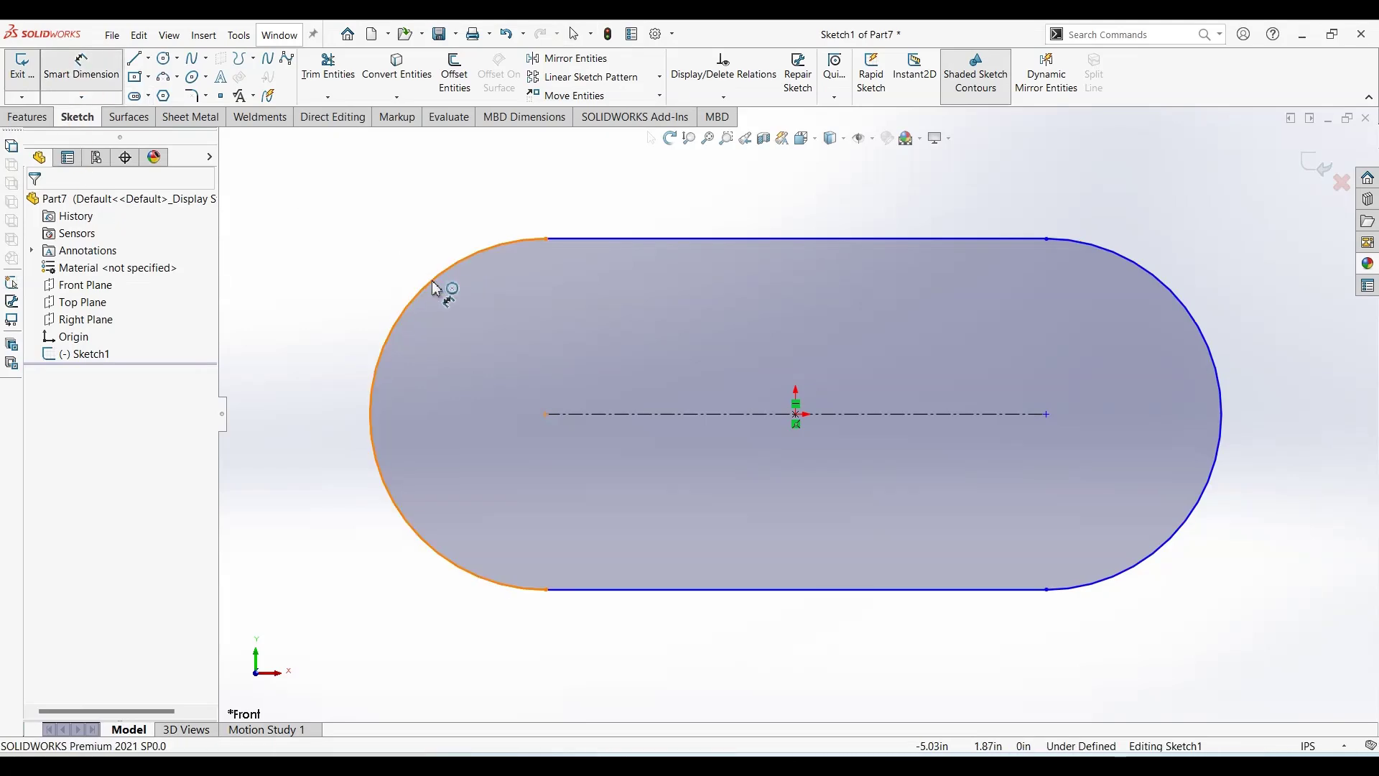
click(432, 282)
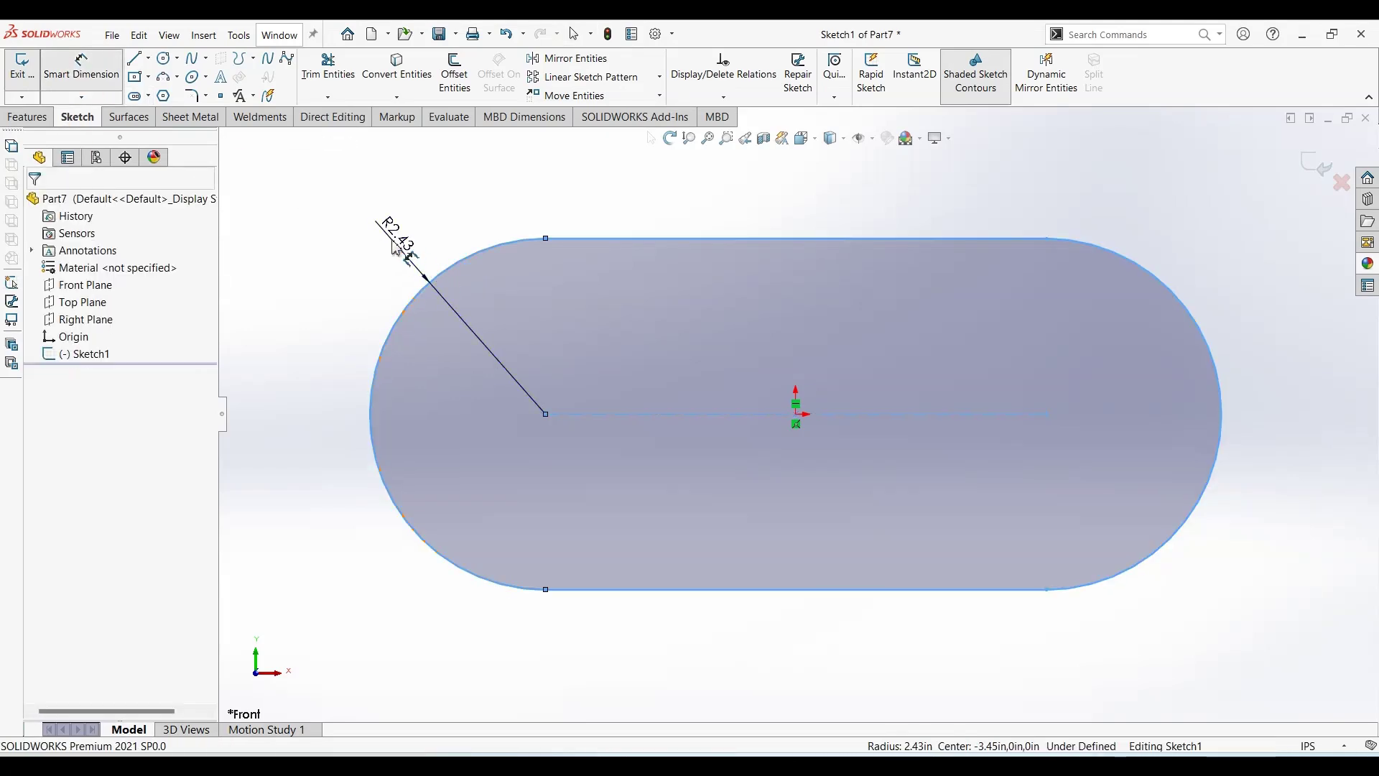
click(394, 246)
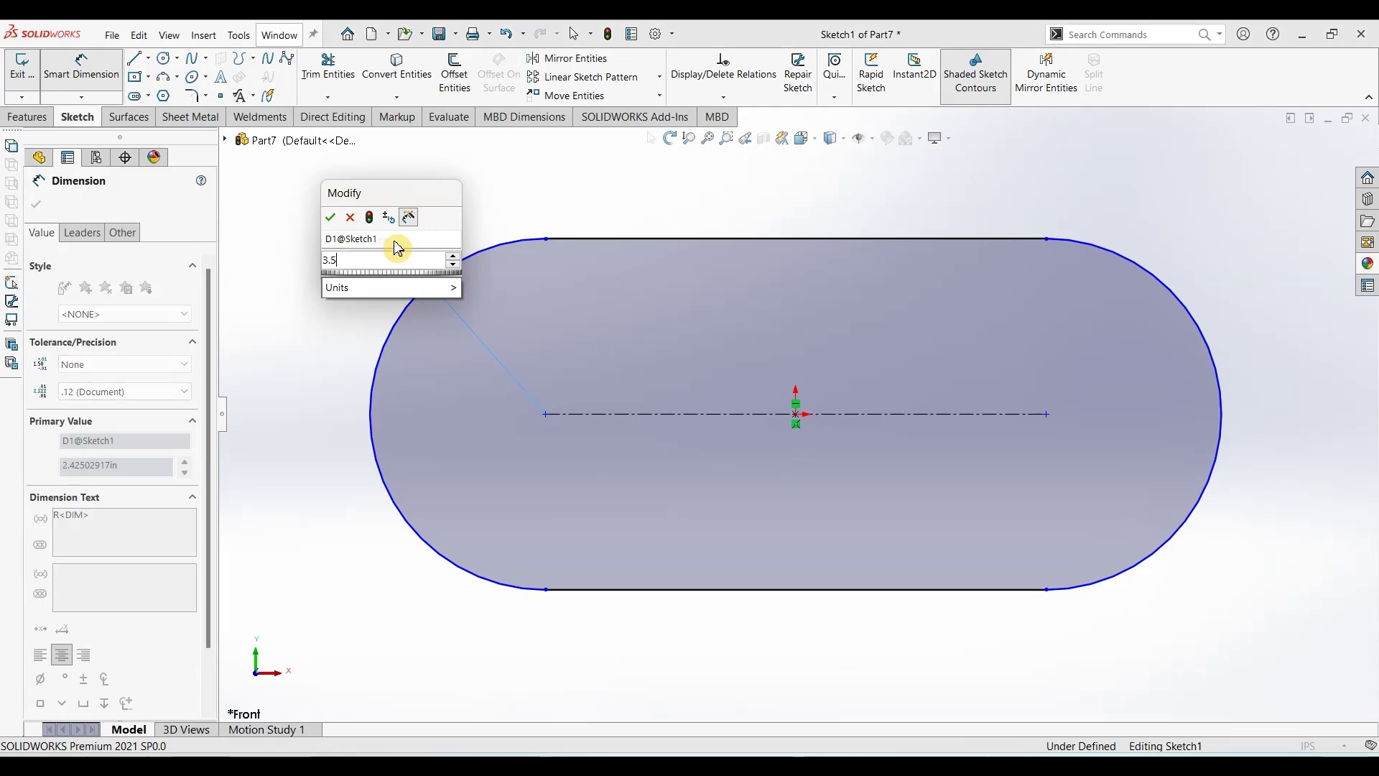
text(3.5)
key(Return)
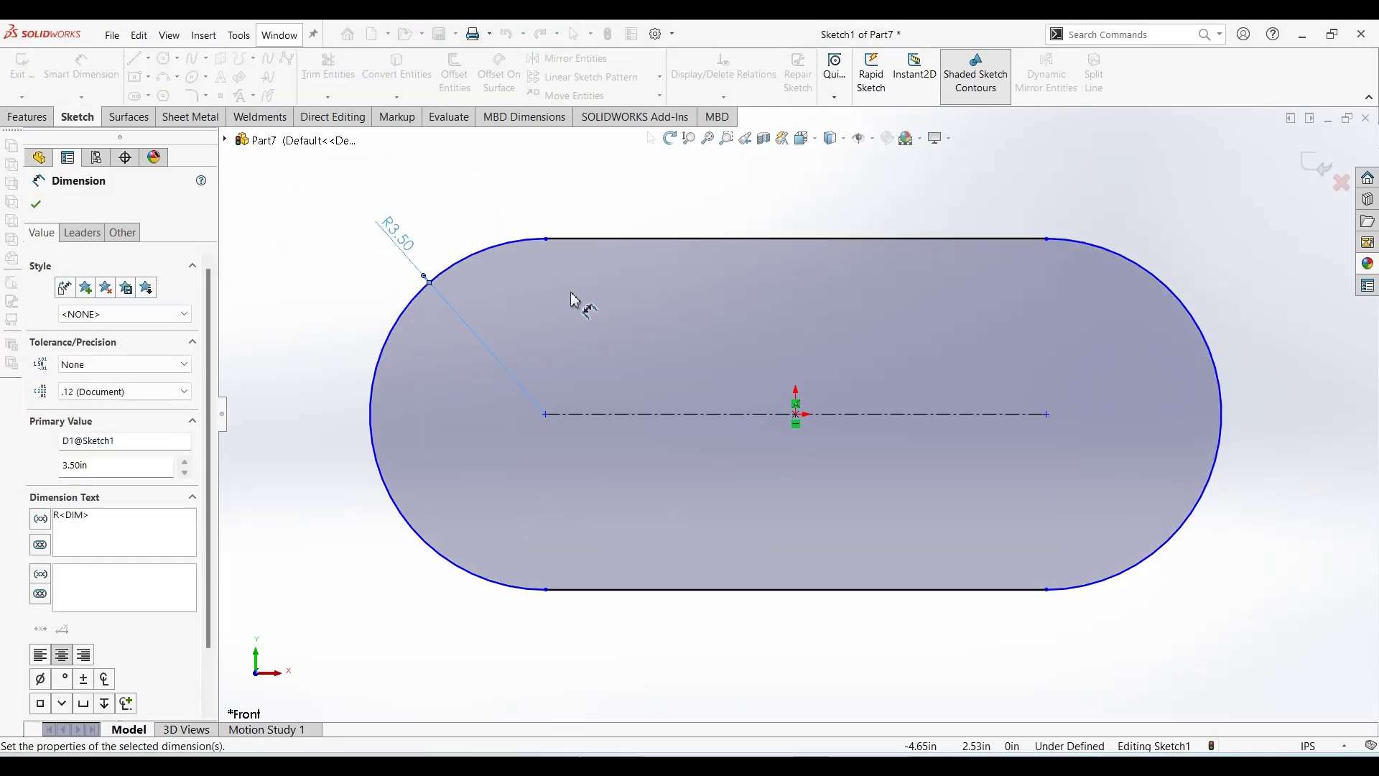
Look up the straight length in the PDF drawing and dimension the slot's upper straight edge at 6.25 in.
click(575, 744)
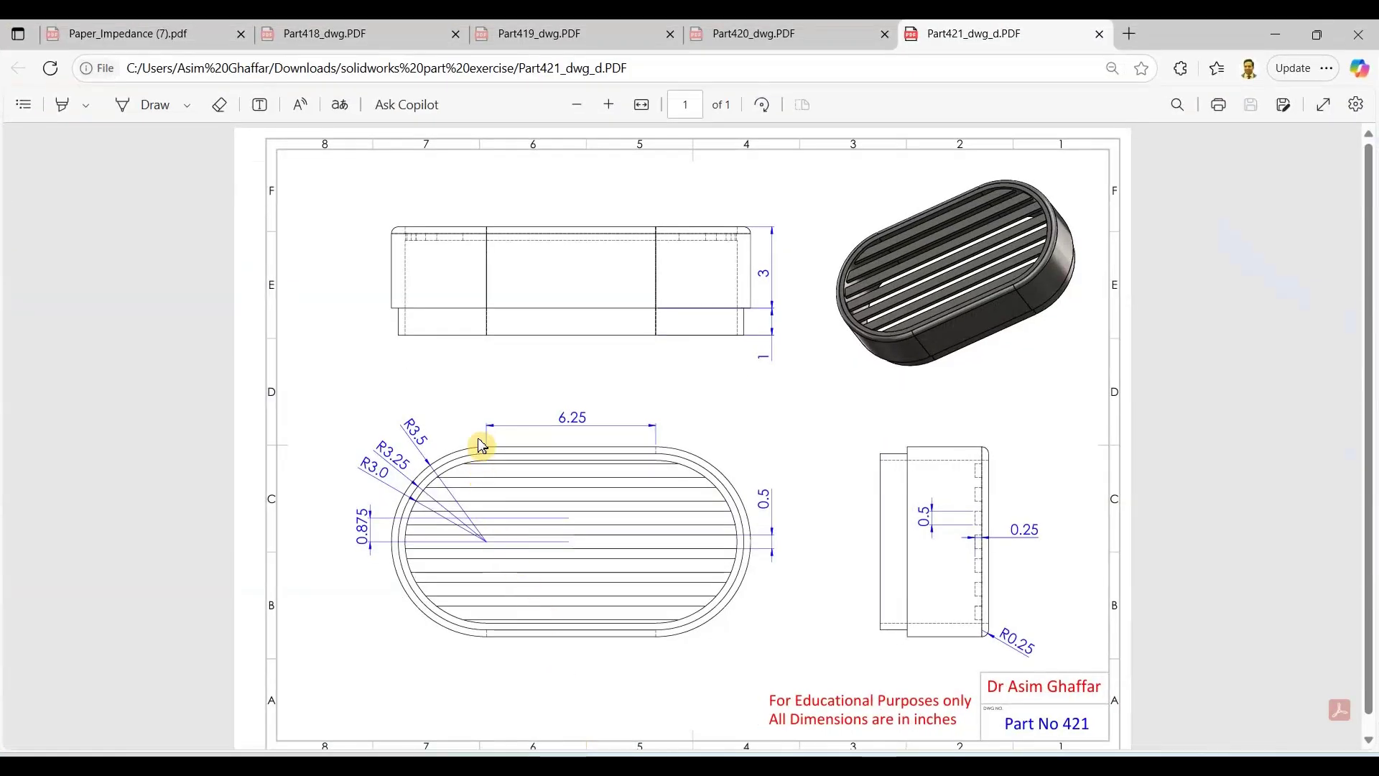
click(1275, 34)
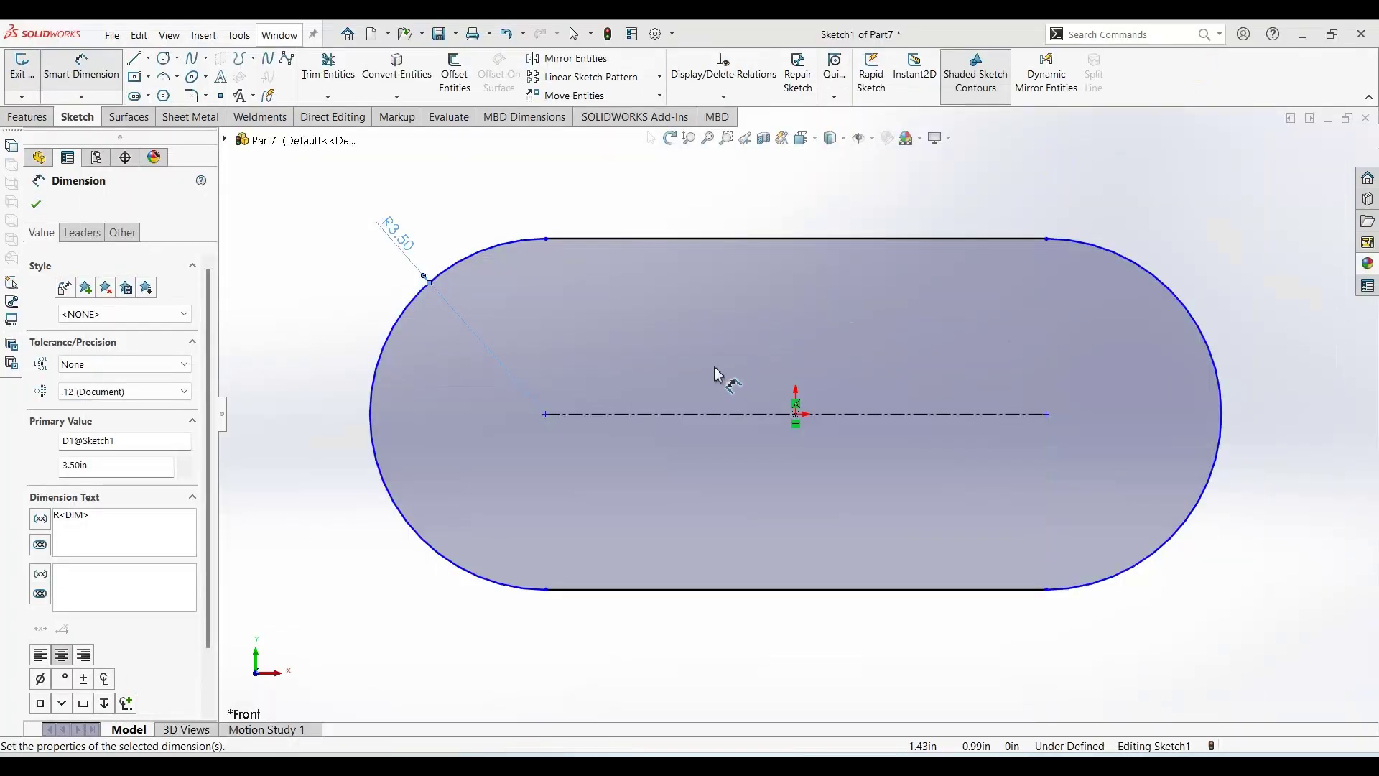
click(773, 230)
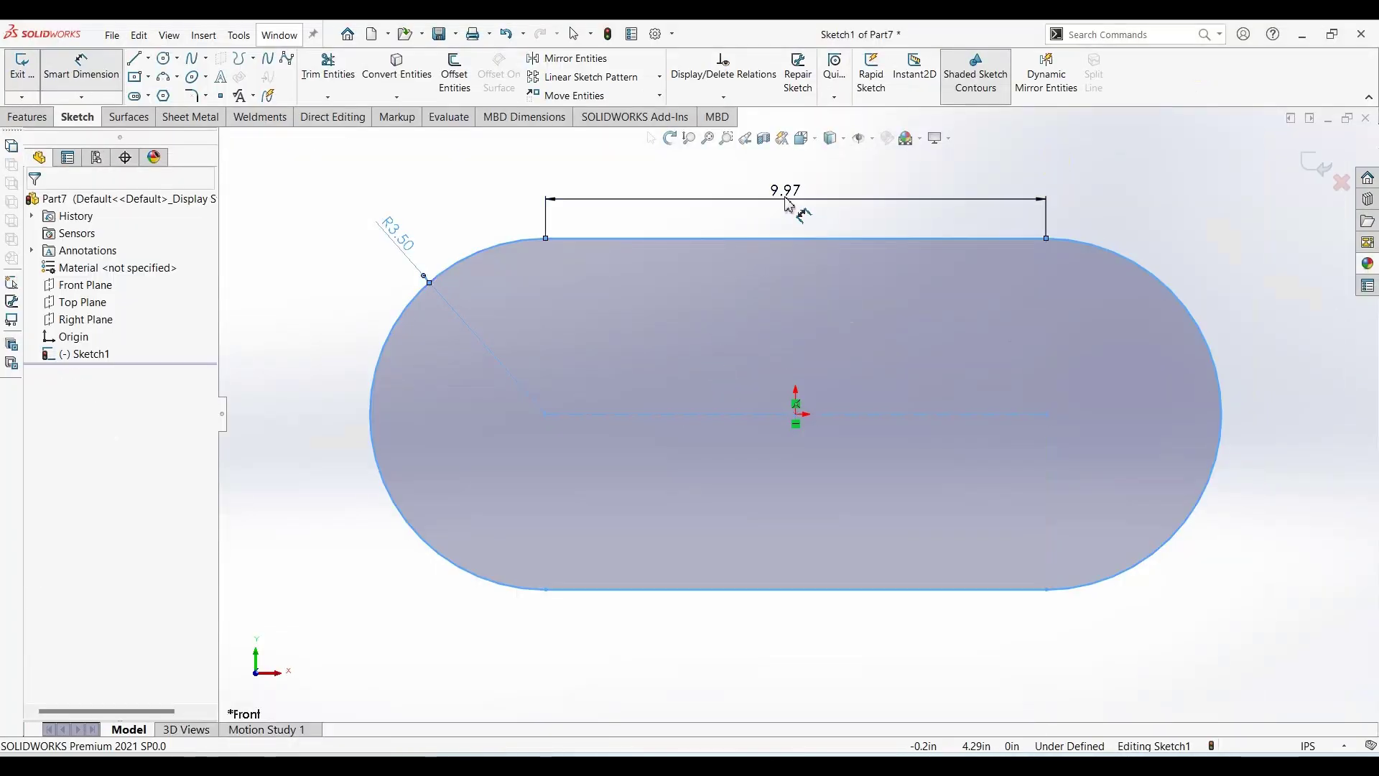
click(787, 204)
text(6.25)
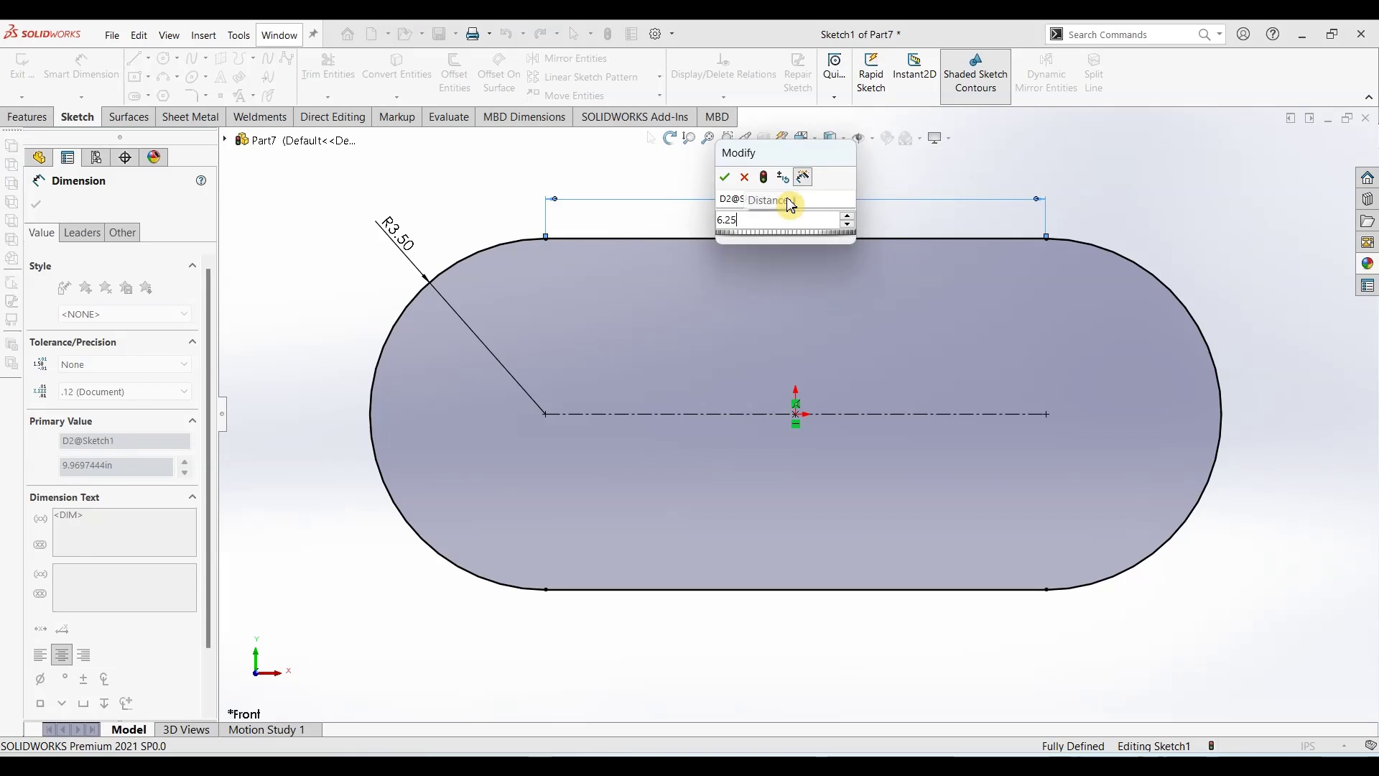
key(Return)
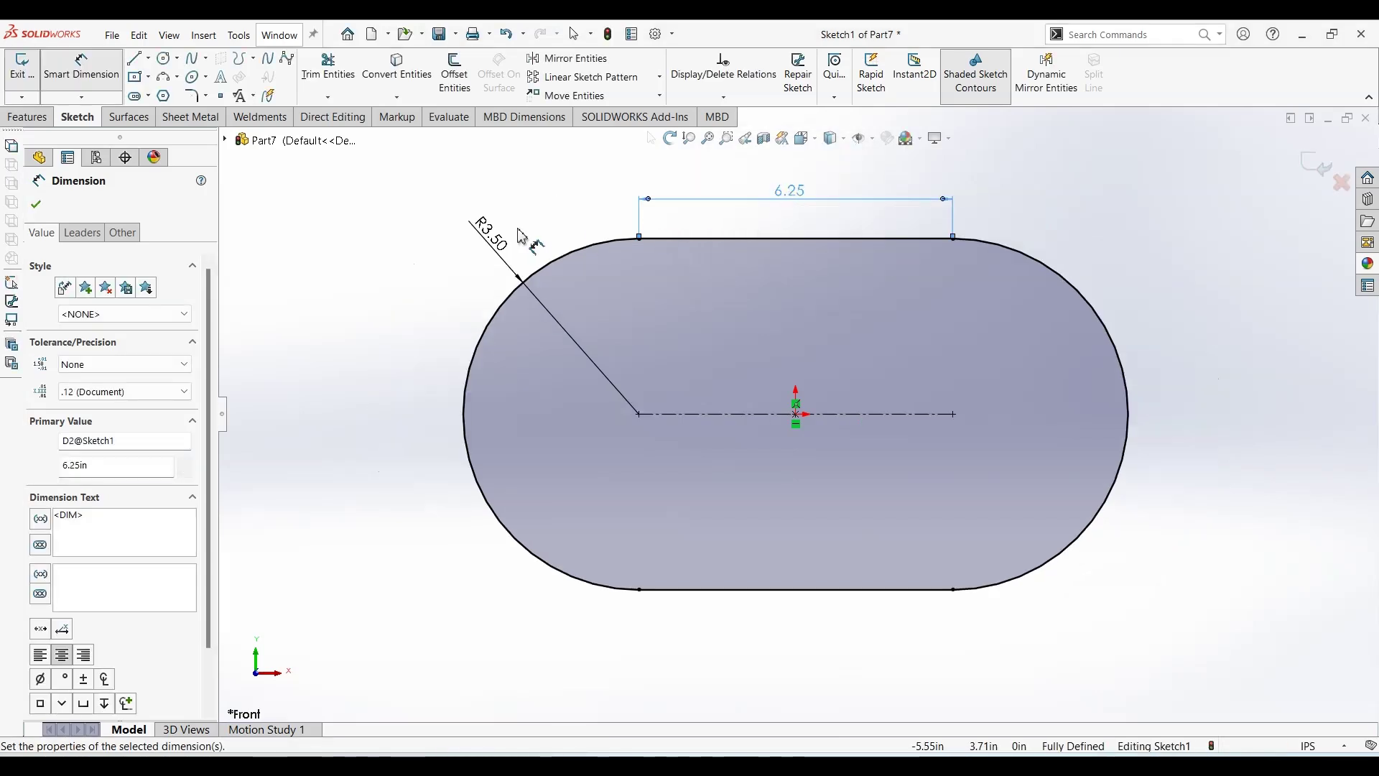
Consult the drawing's radii and offset the whole slot outline inward by 0.50 in with a dimension added.
click(557, 766)
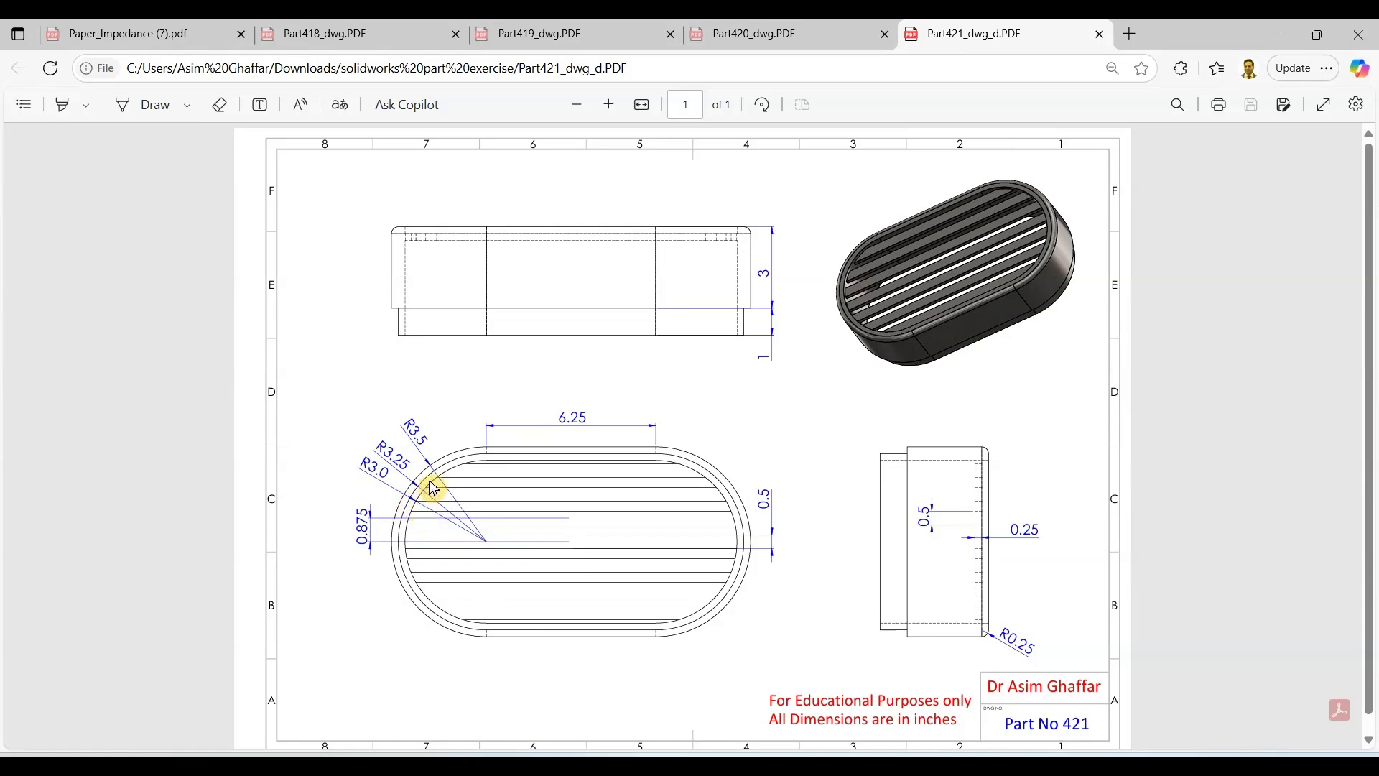
click(1275, 34)
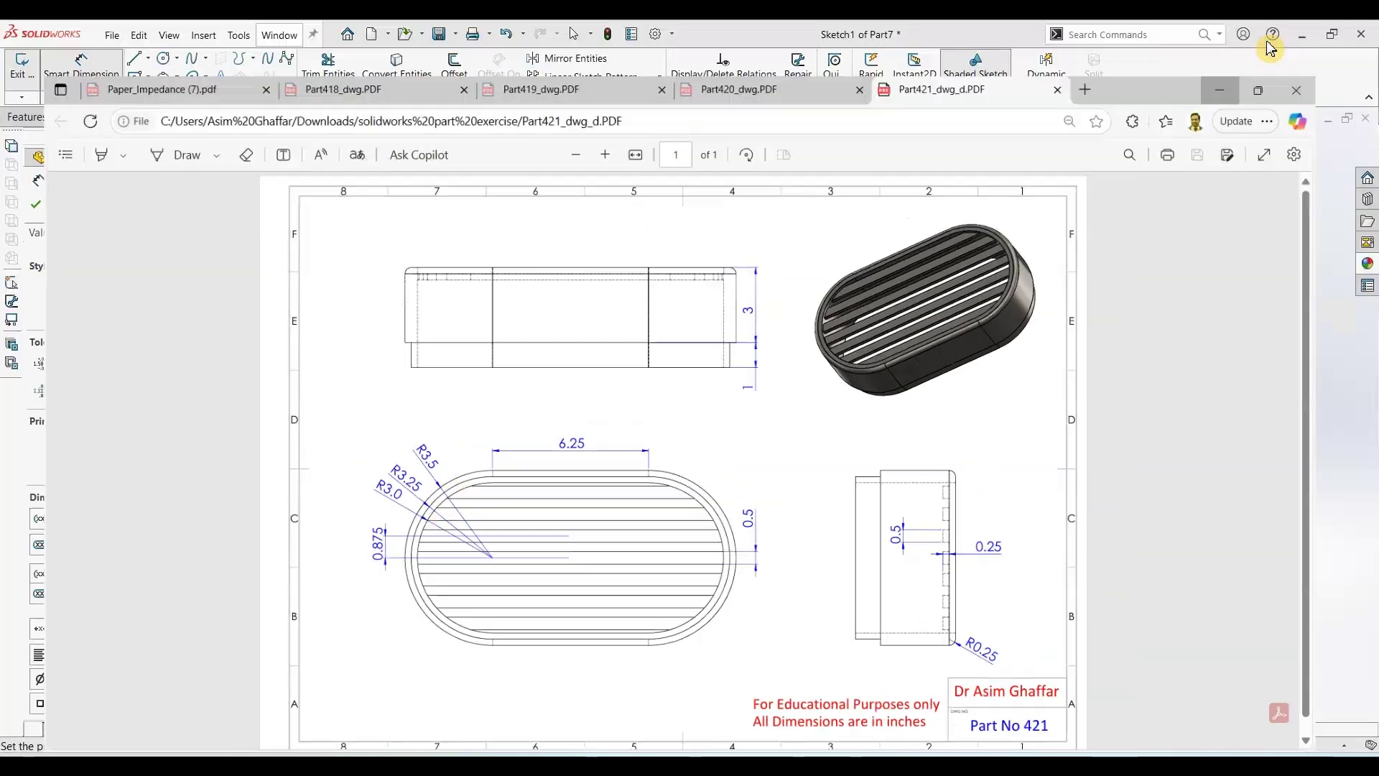
click(454, 75)
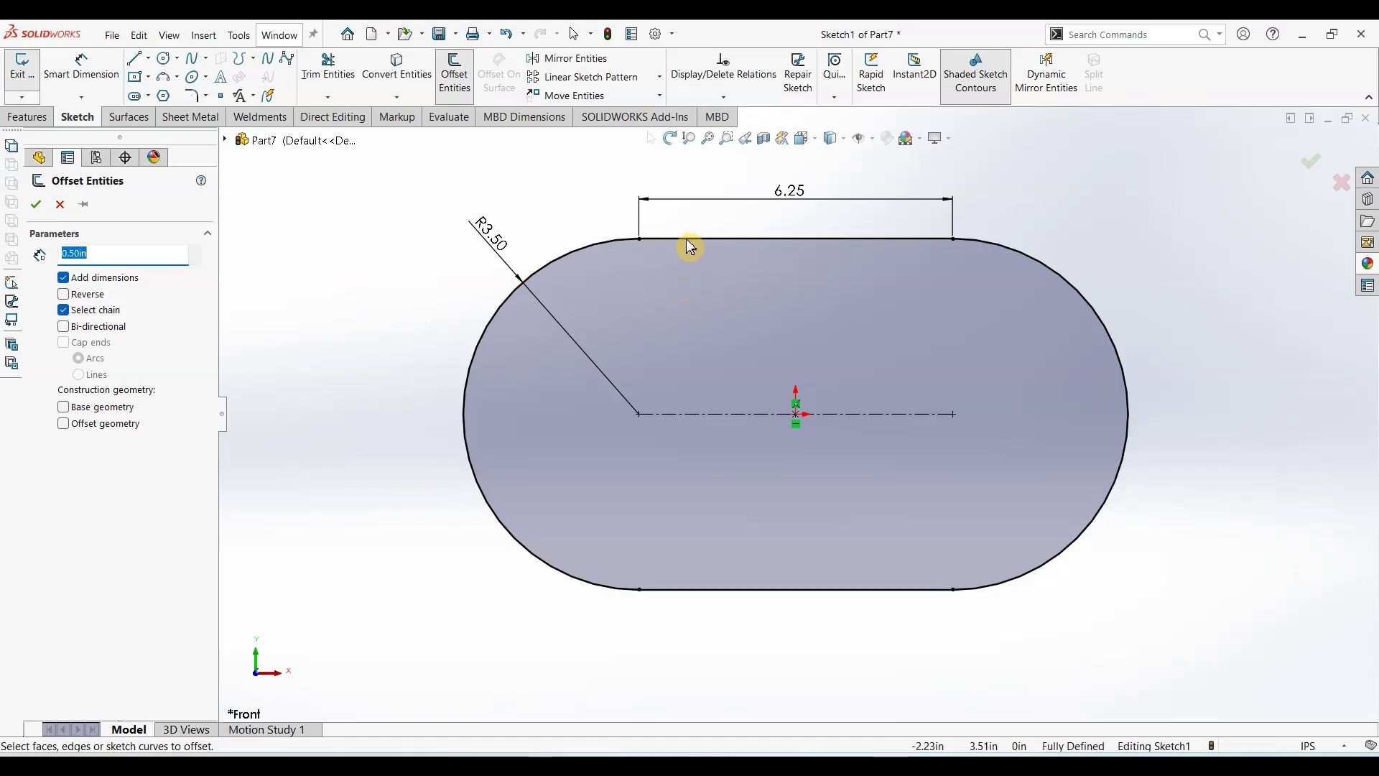
click(690, 247)
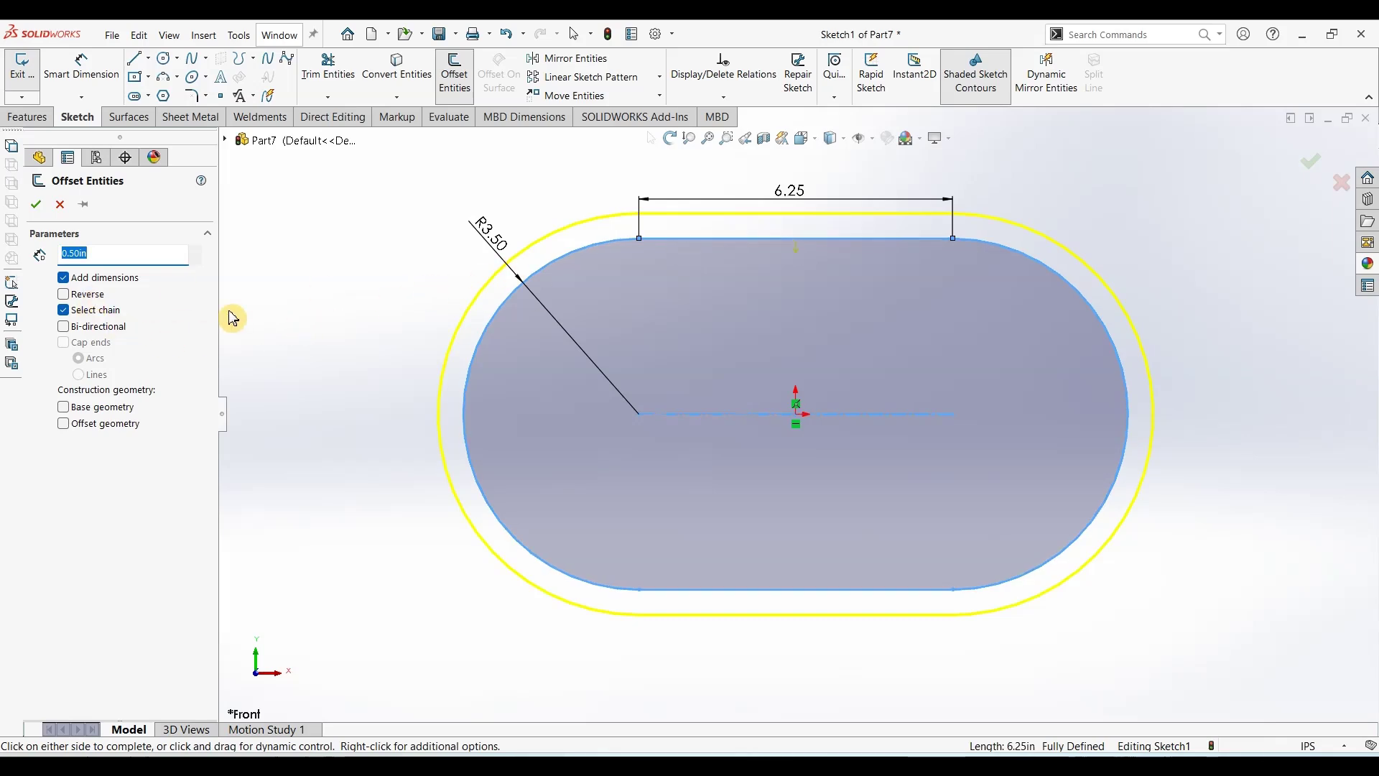
click(64, 295)
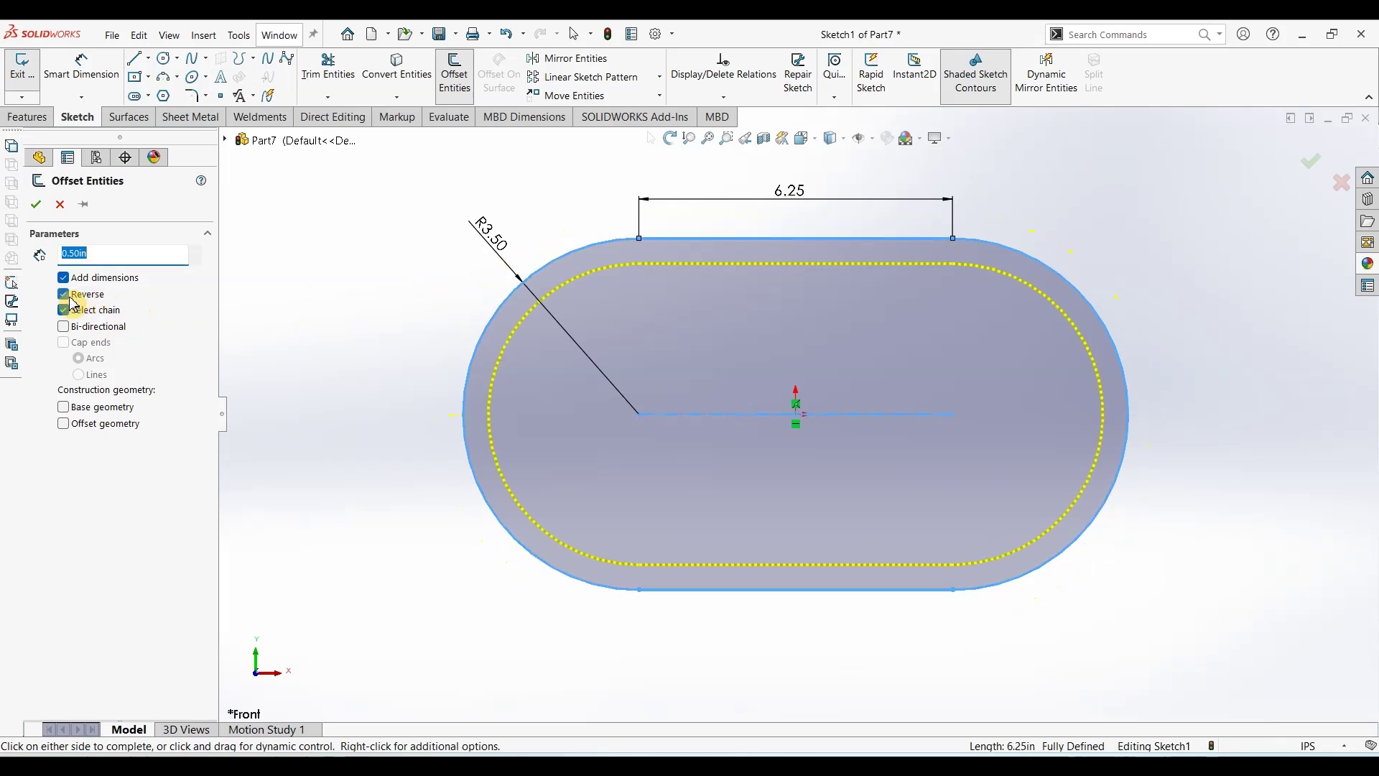
click(39, 208)
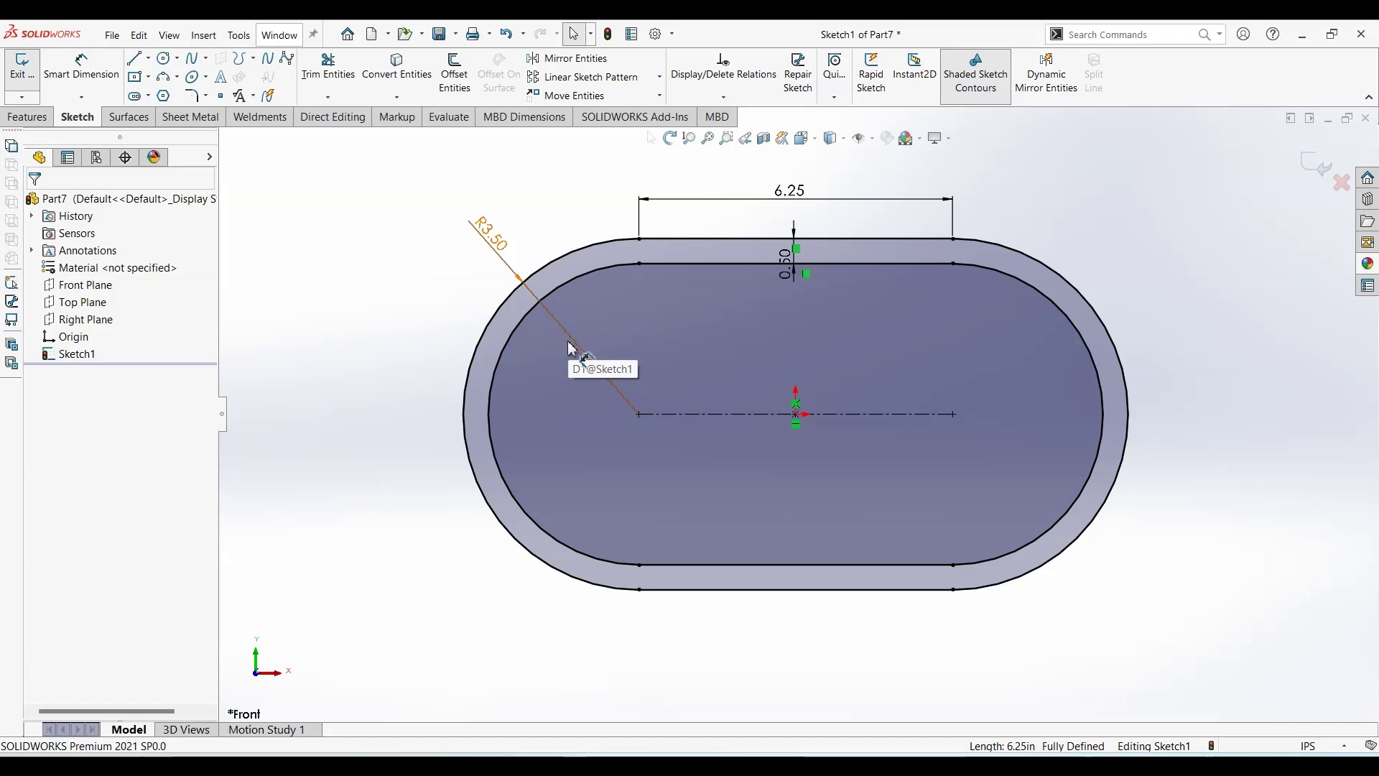
Check the body height in the PDF drawing and extrude the slot ring sketch to a blind depth of 3 in.
click(596, 766)
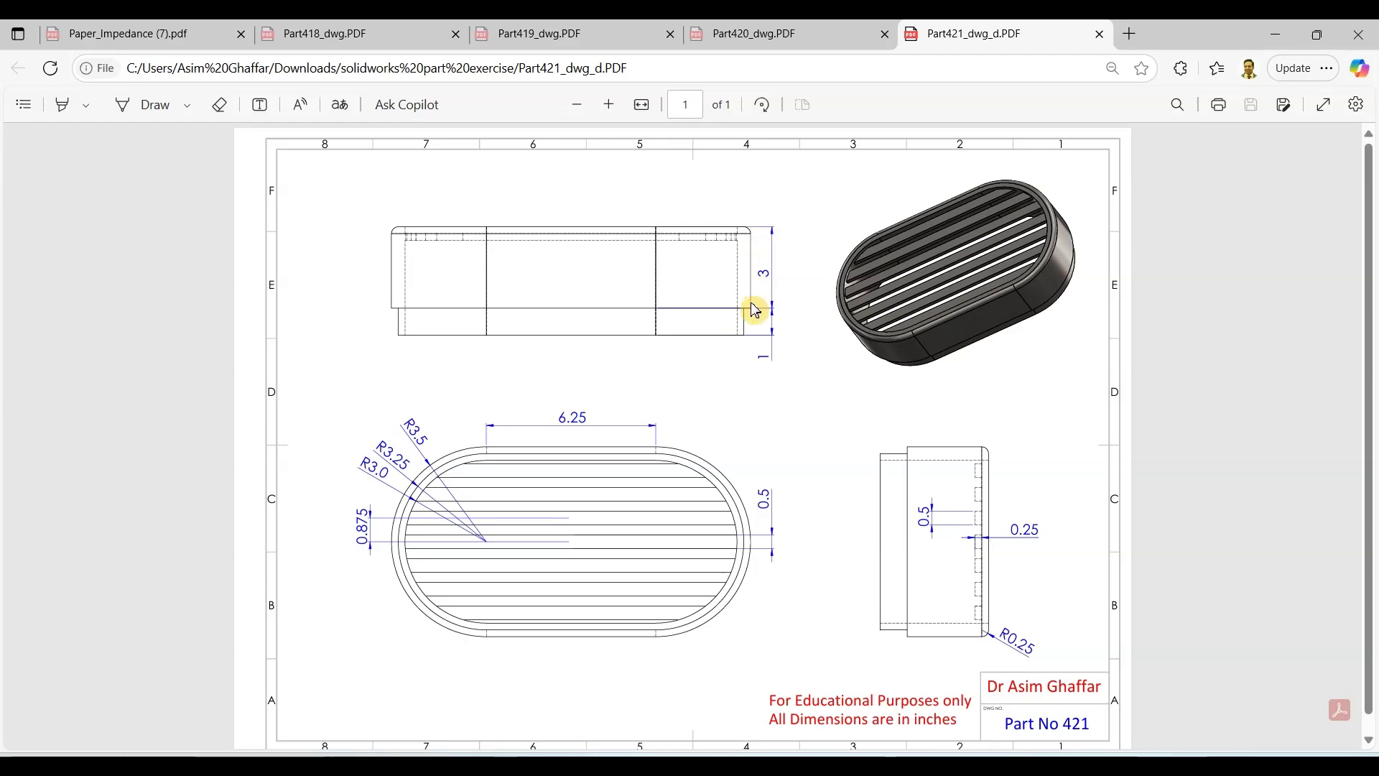
click(1275, 35)
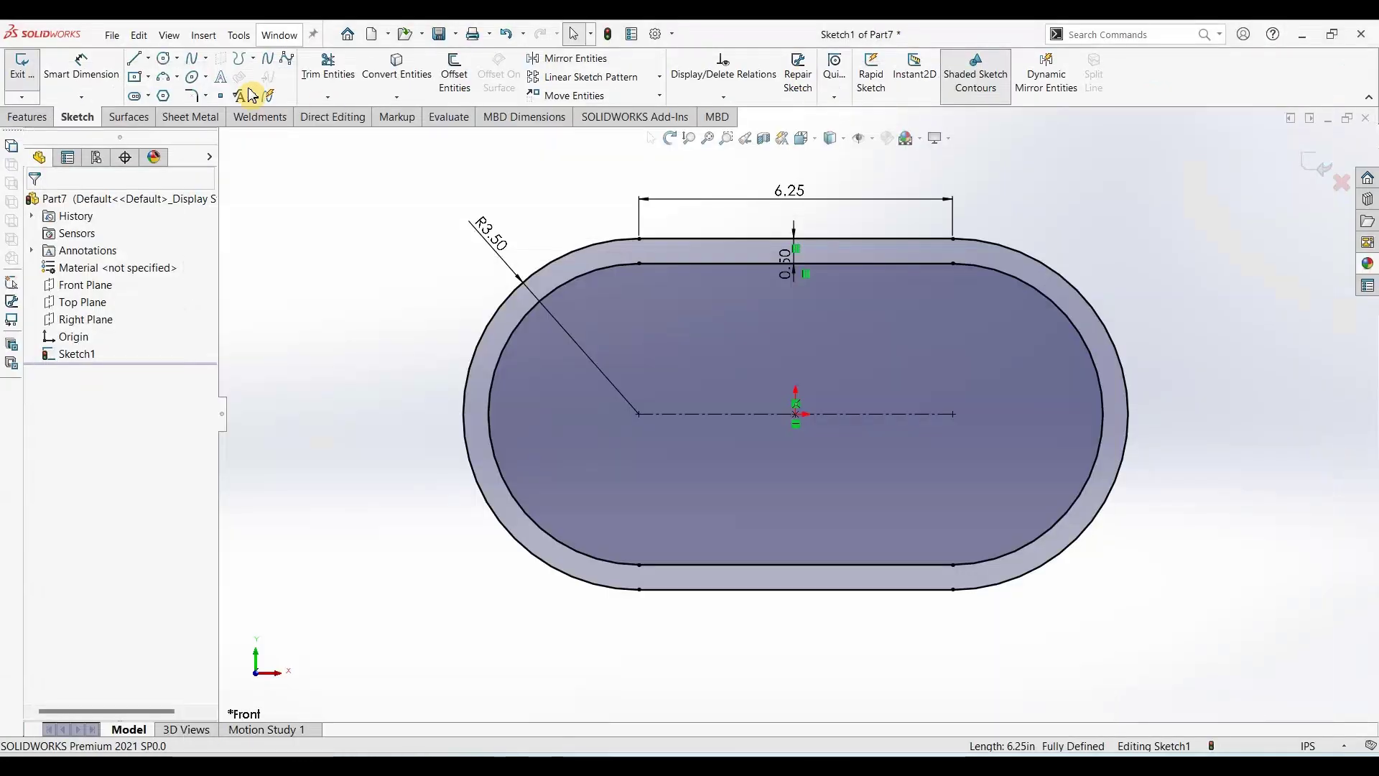
click(29, 116)
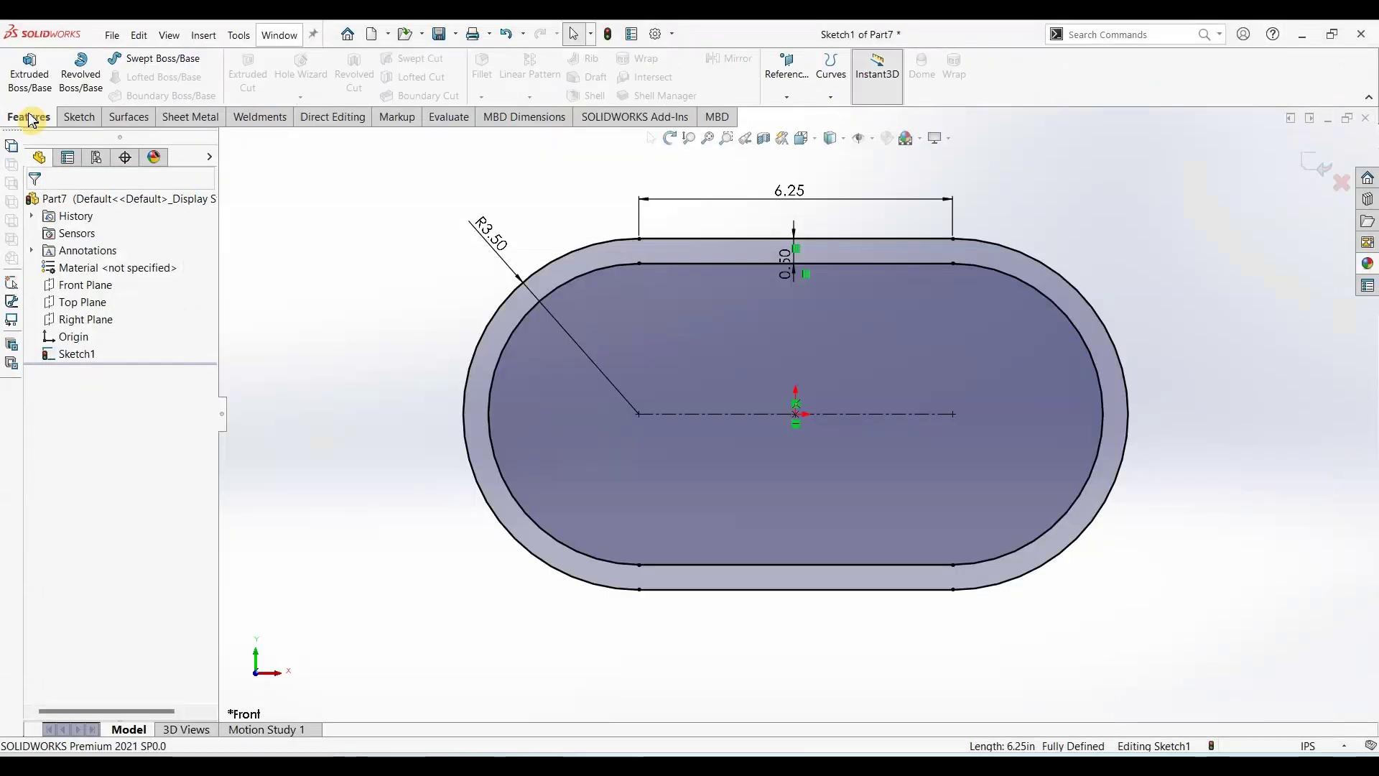
click(29, 73)
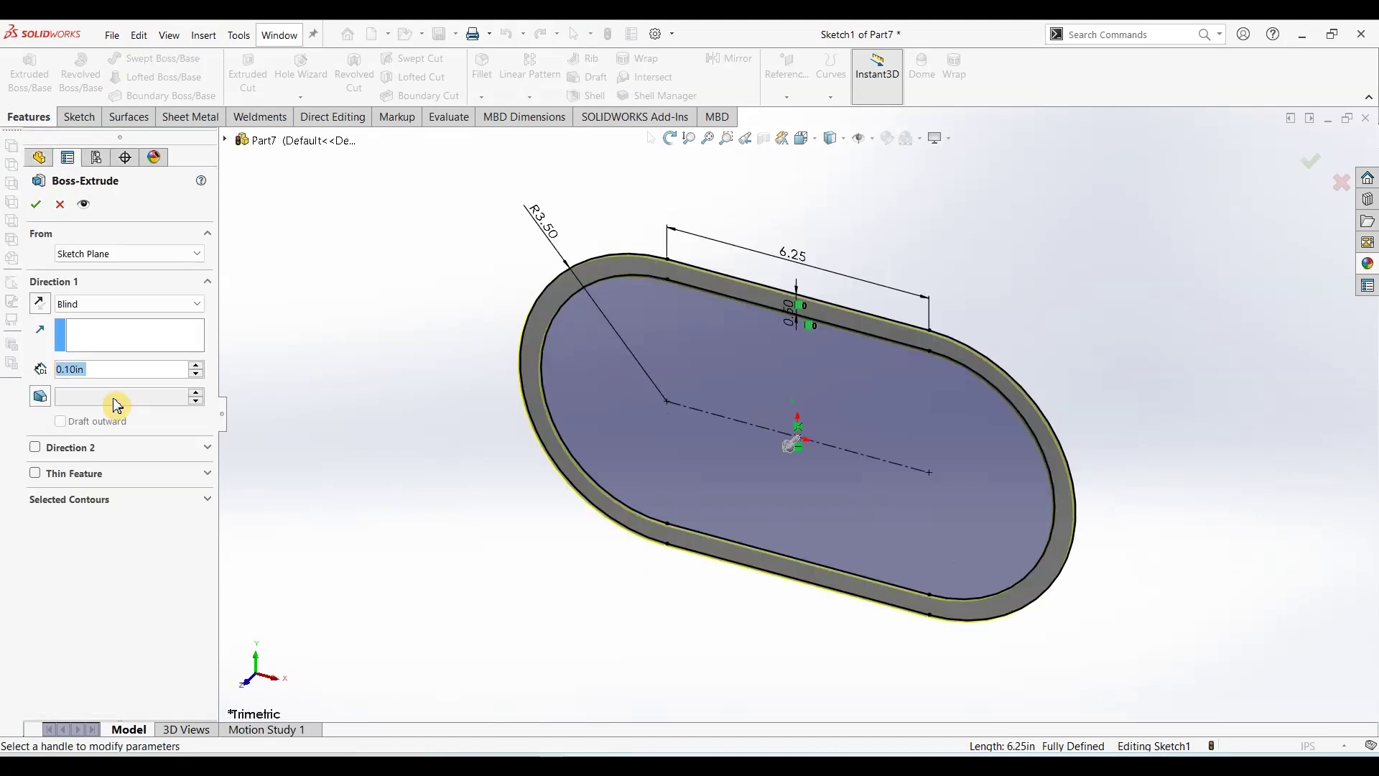
text(3.)
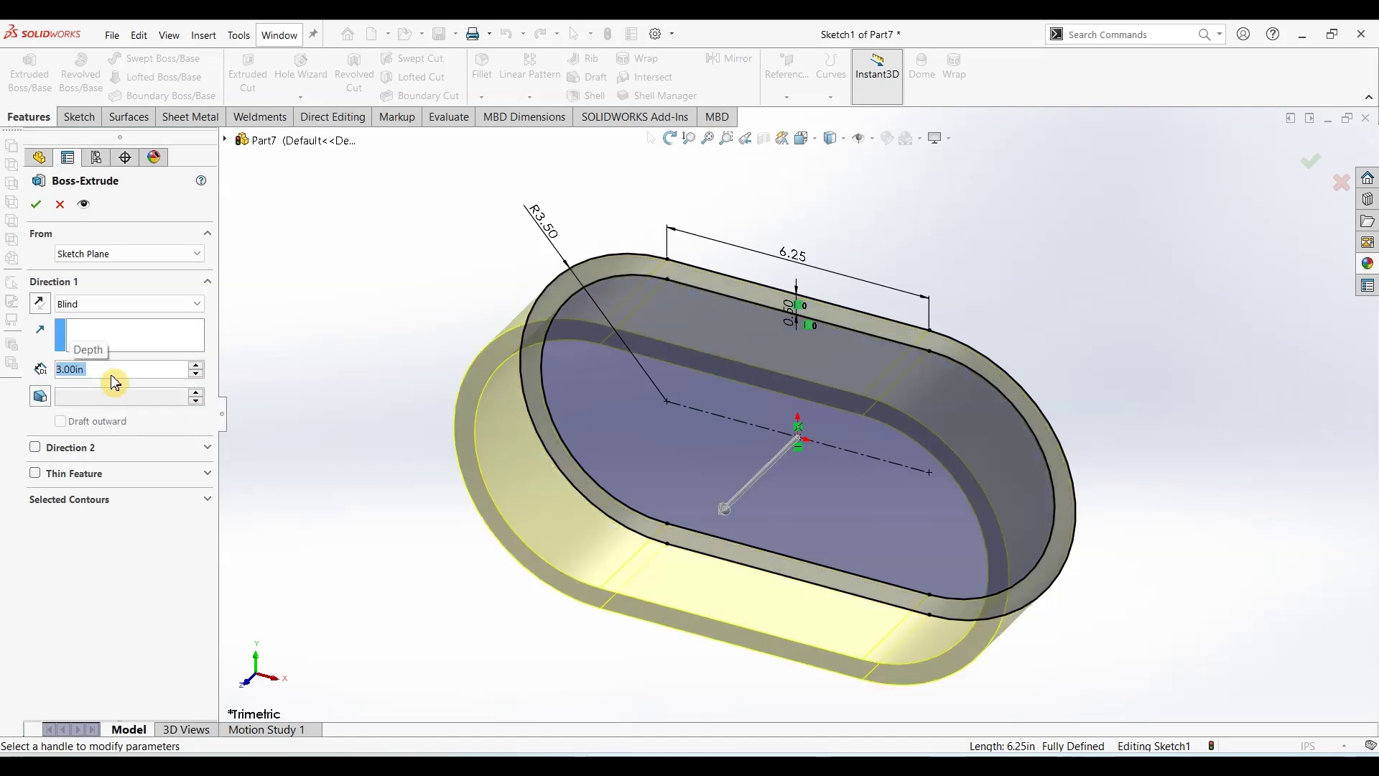
key(Return)
click(36, 206)
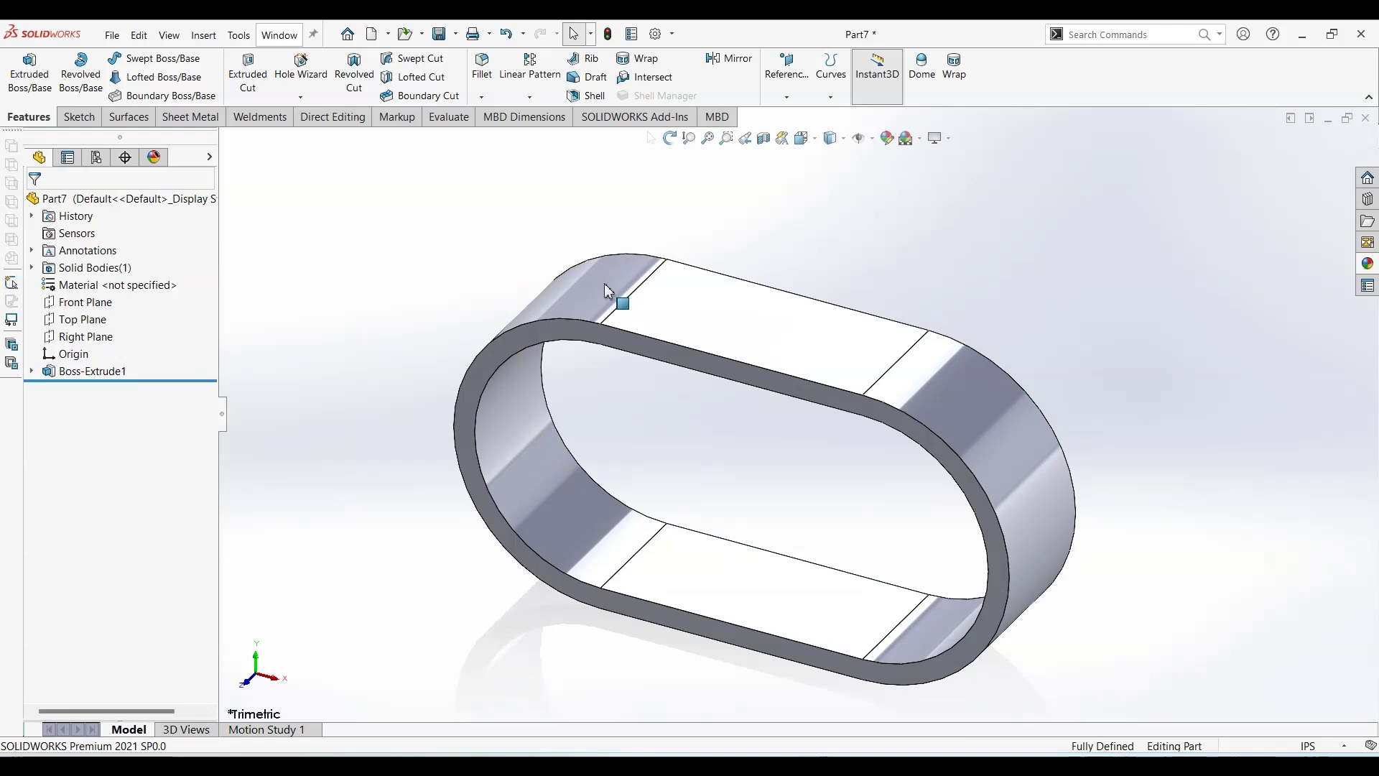
Start a sketch on the ring's front face and convert its four inner edges into sketch entities.
click(609, 343)
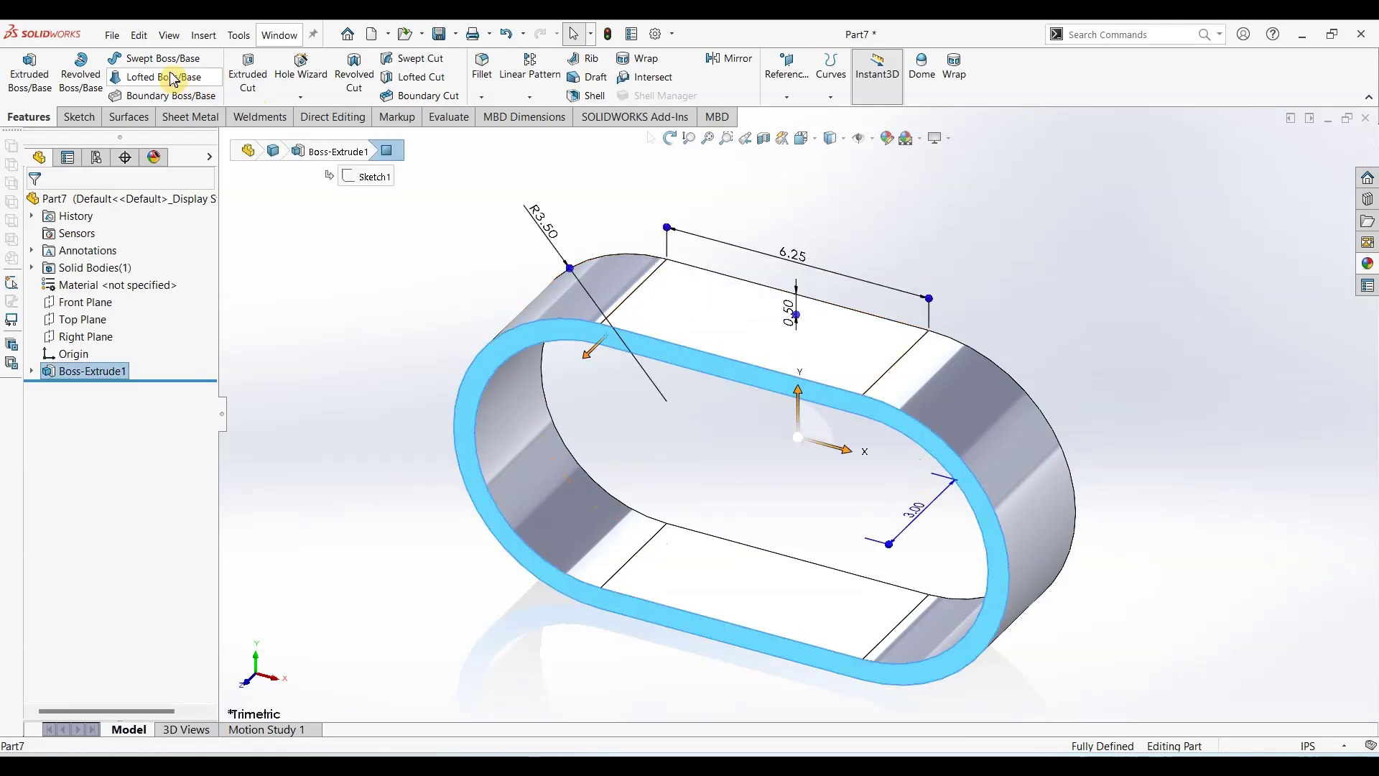
click(79, 116)
click(35, 66)
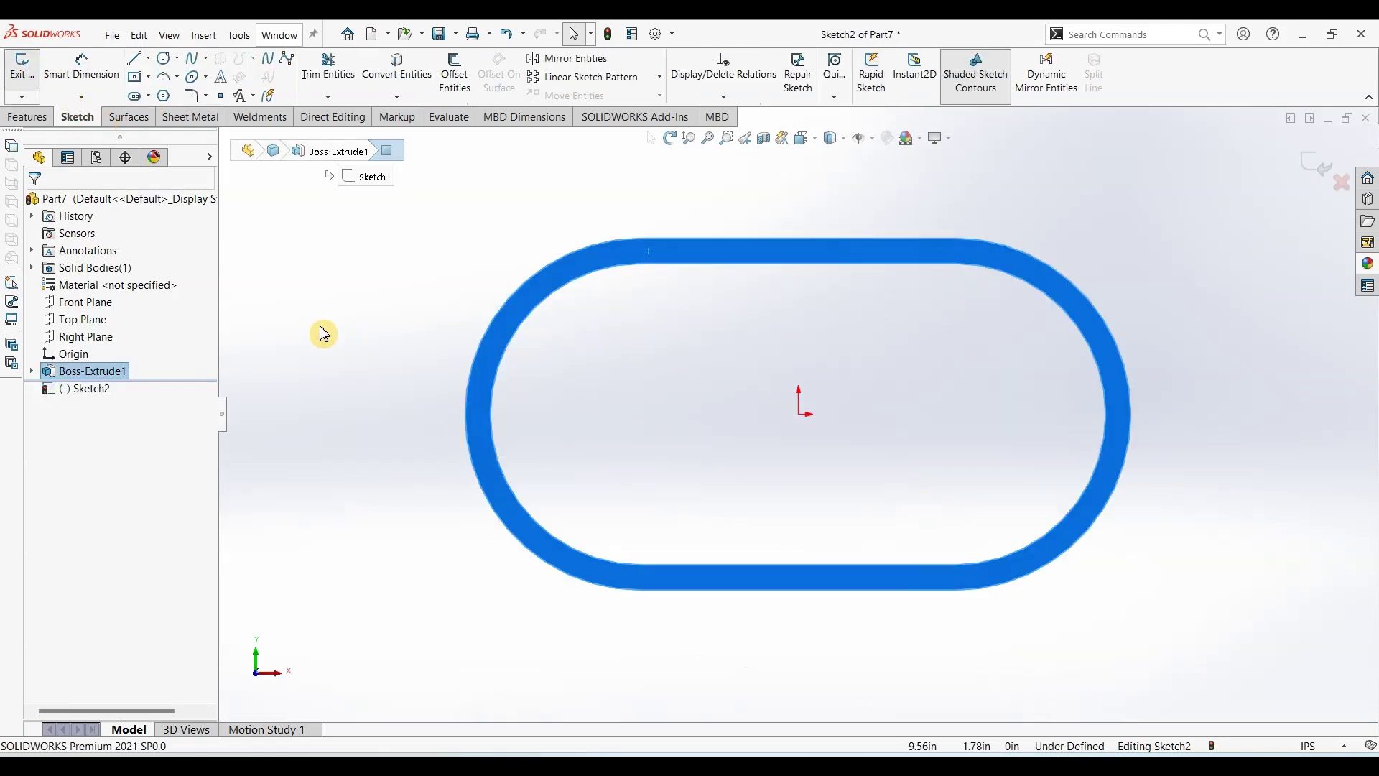
click(395, 61)
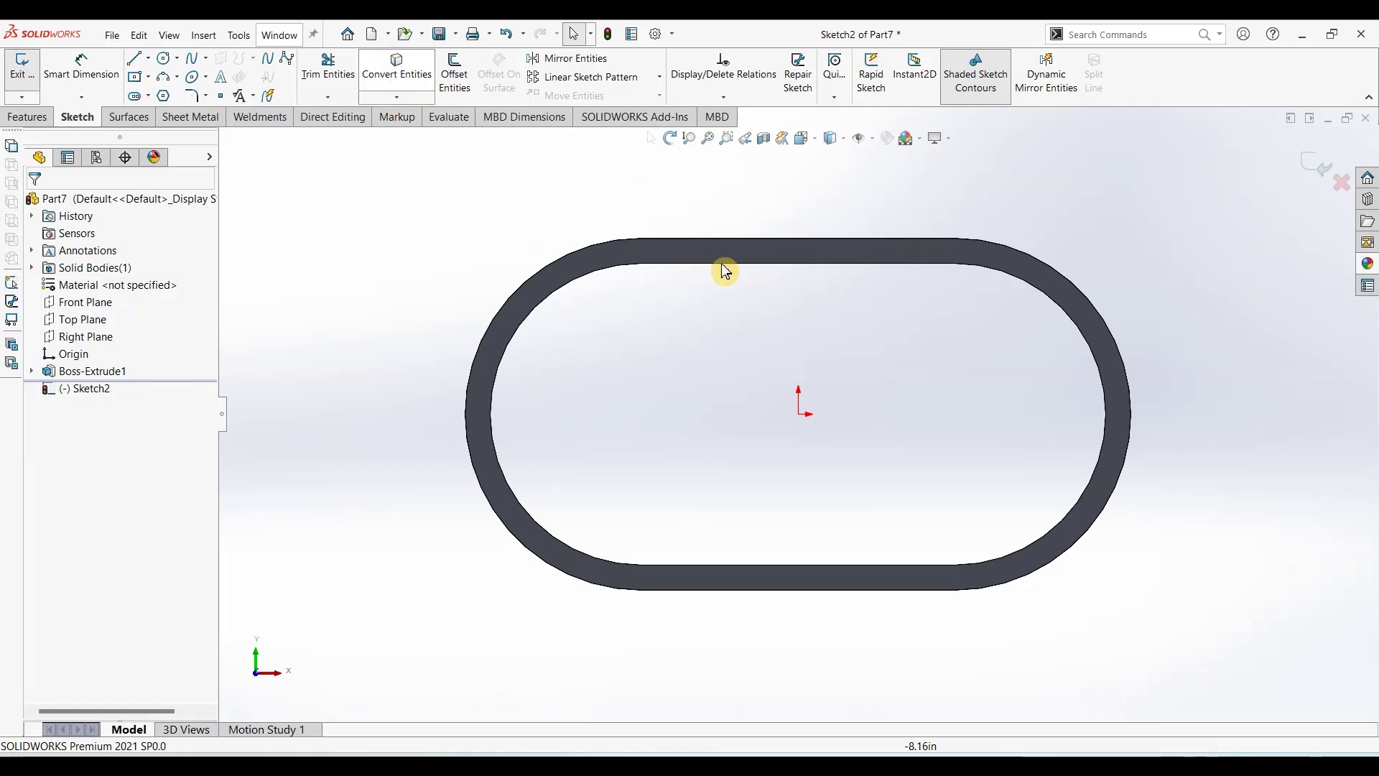
click(662, 276)
click(612, 269)
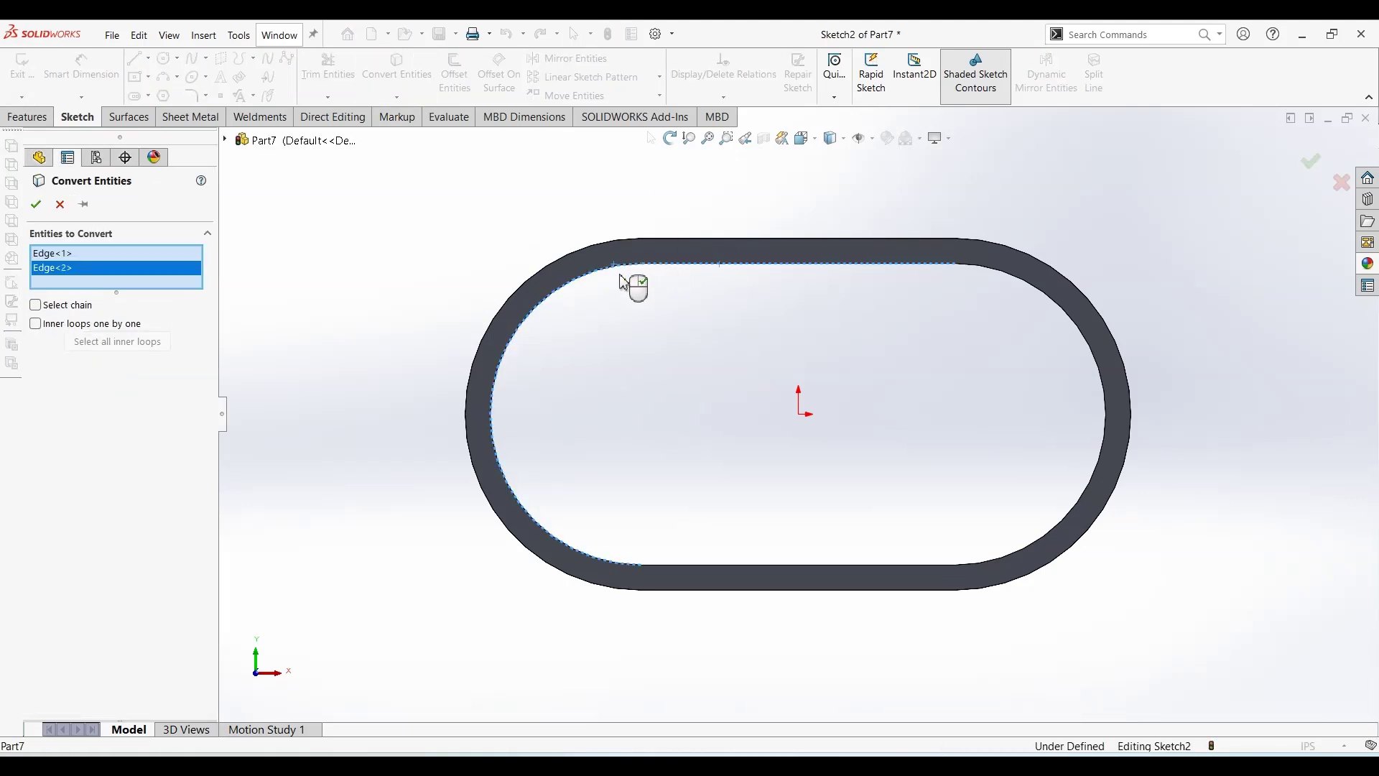
click(720, 568)
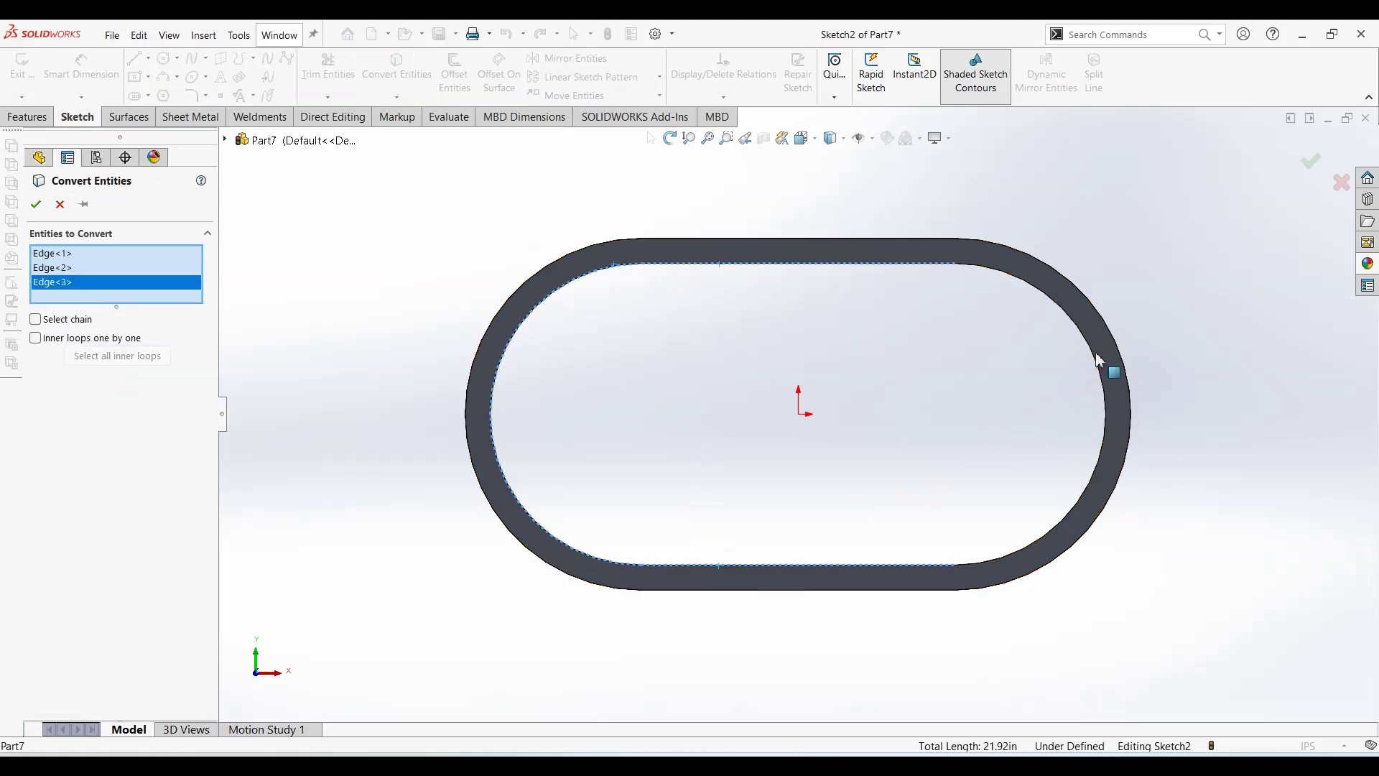
click(1100, 362)
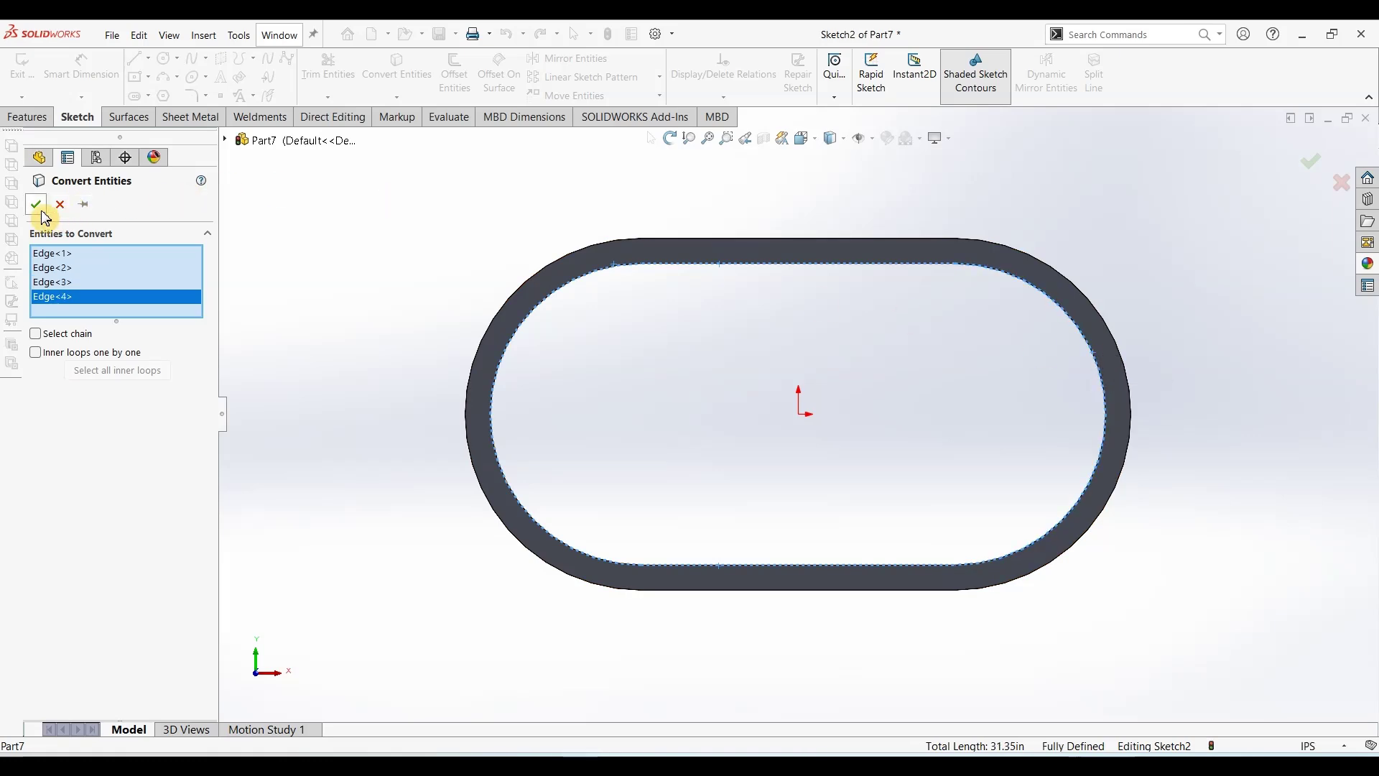
click(36, 205)
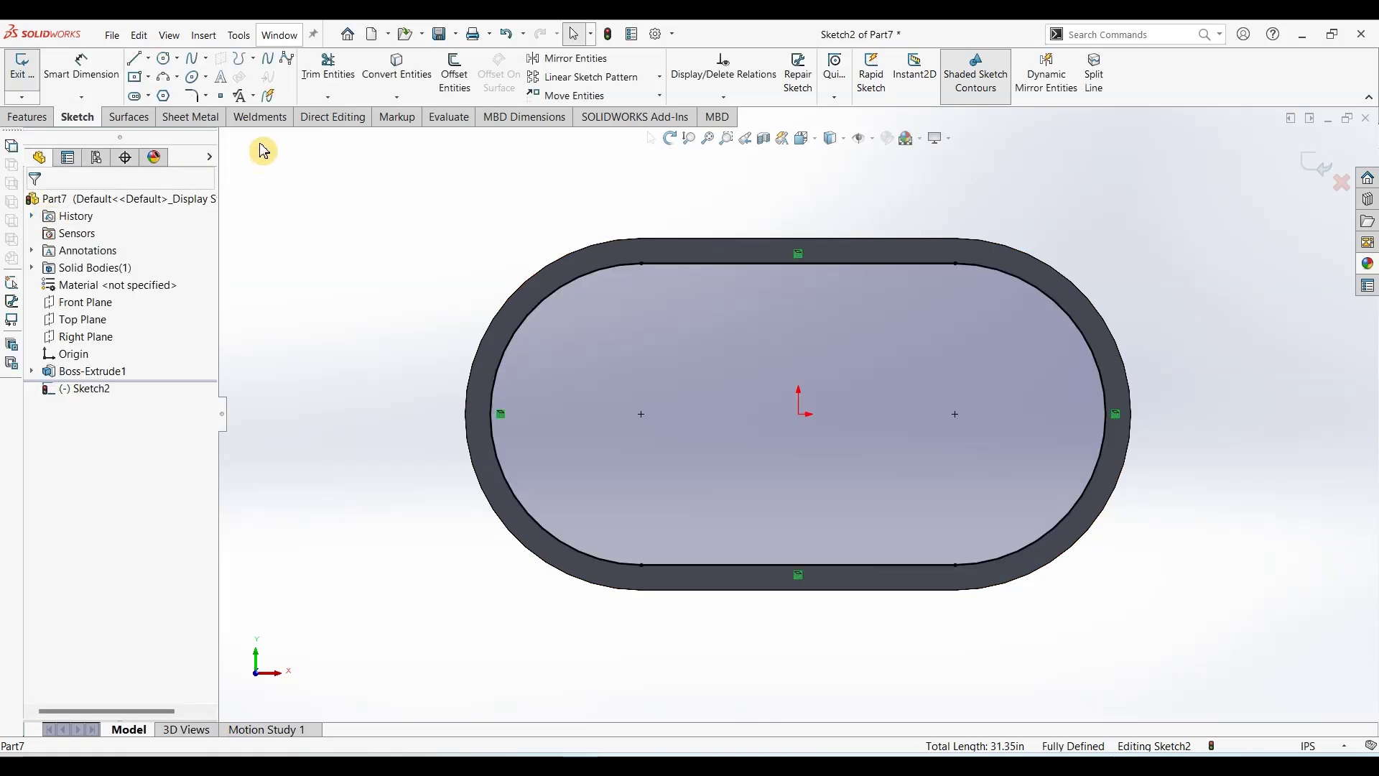
Check the radii in the PDF drawing and offset the converted inner outline outward by 0.25 in with a dimension added.
click(455, 71)
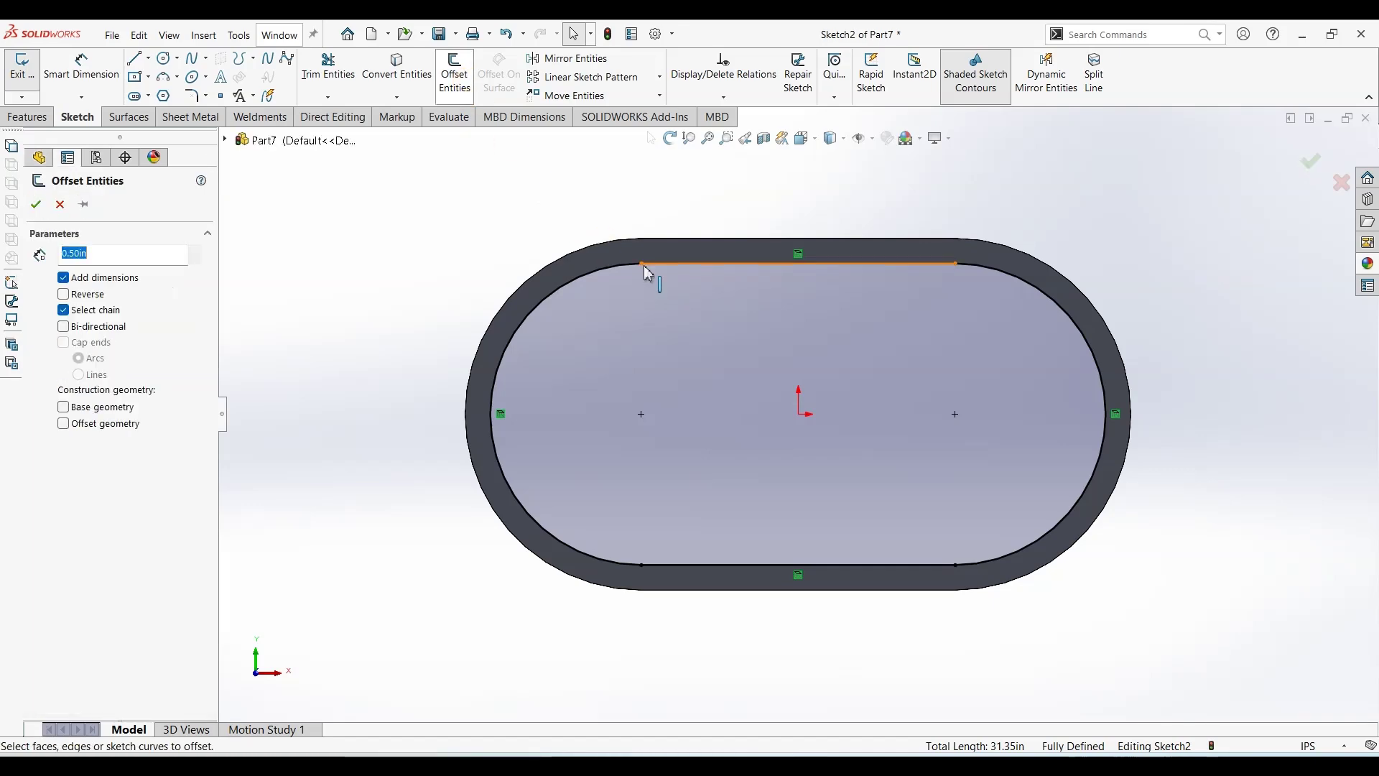
key(alt+Tab)
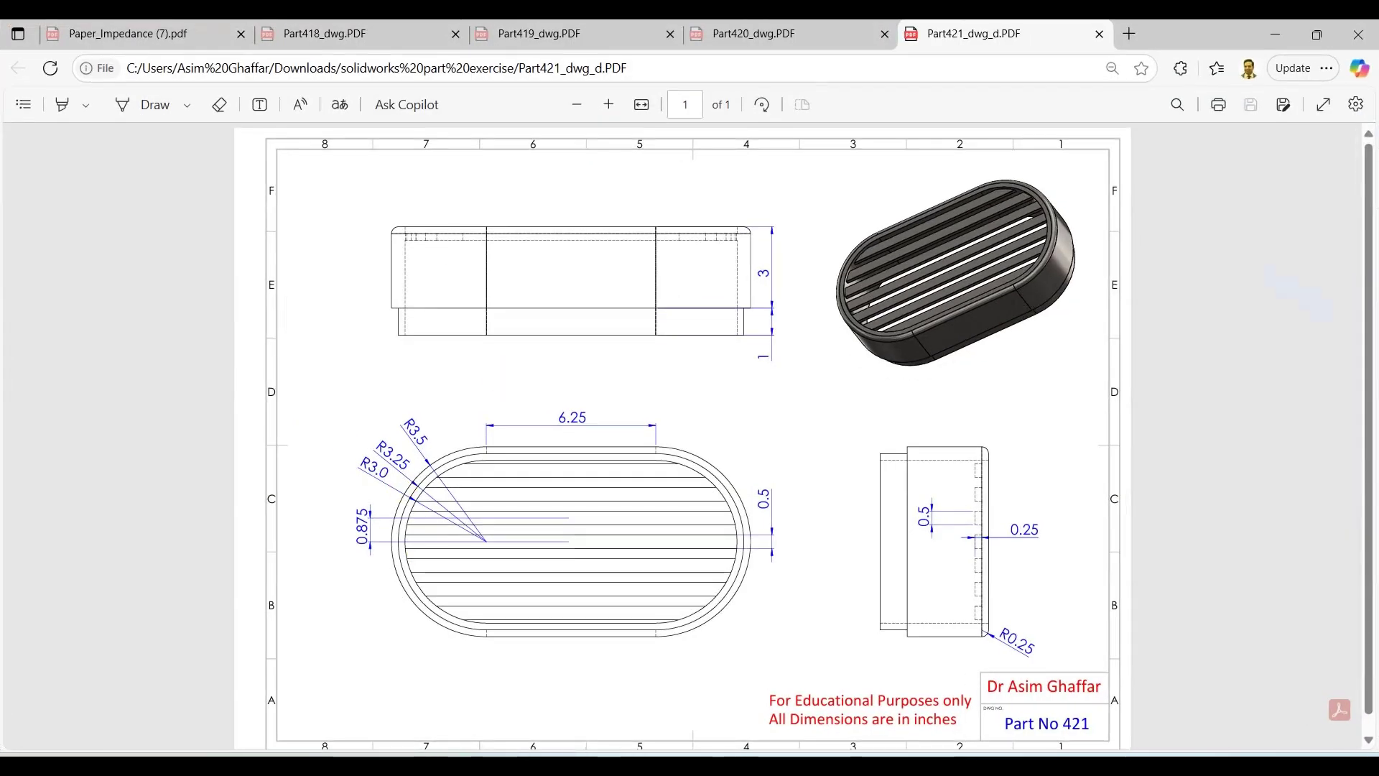
key(alt+Tab)
click(536, 270)
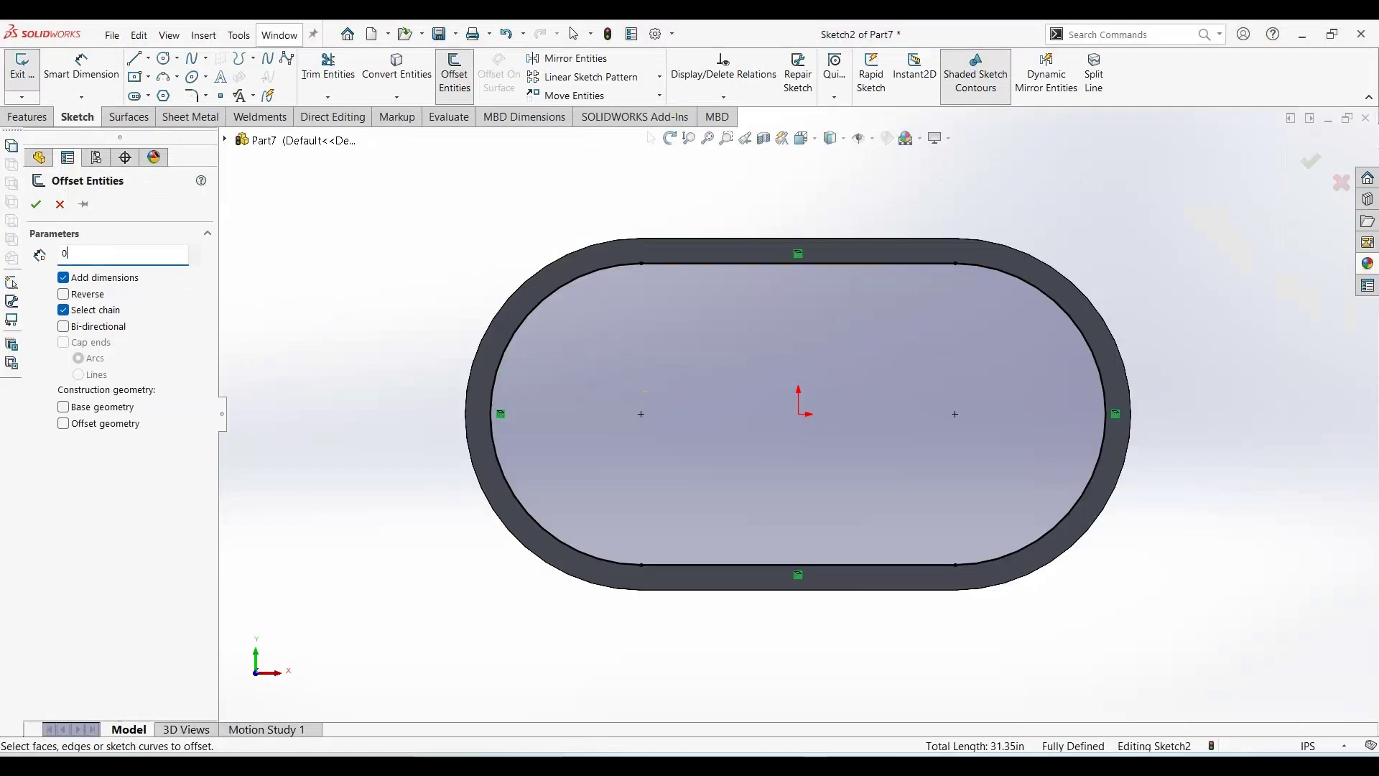
key(Return)
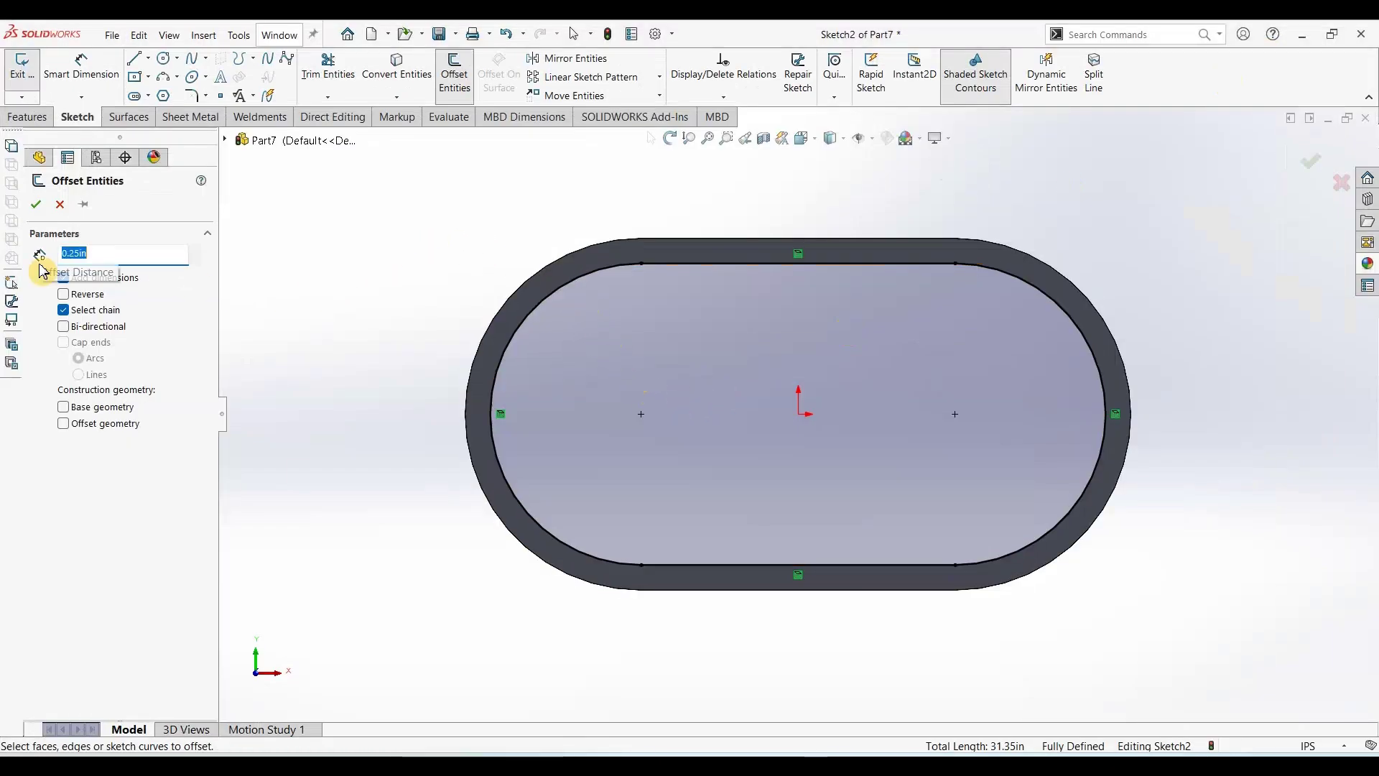
click(611, 275)
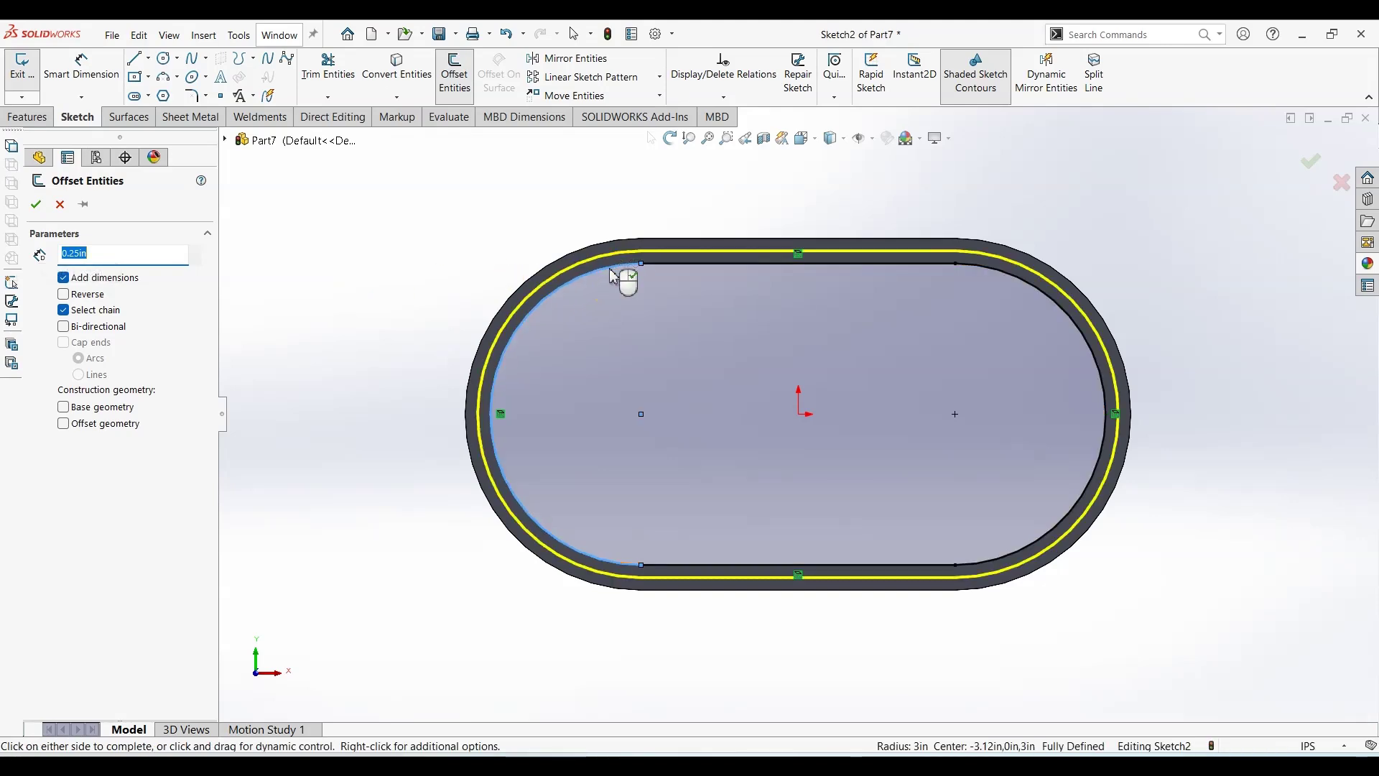
click(38, 206)
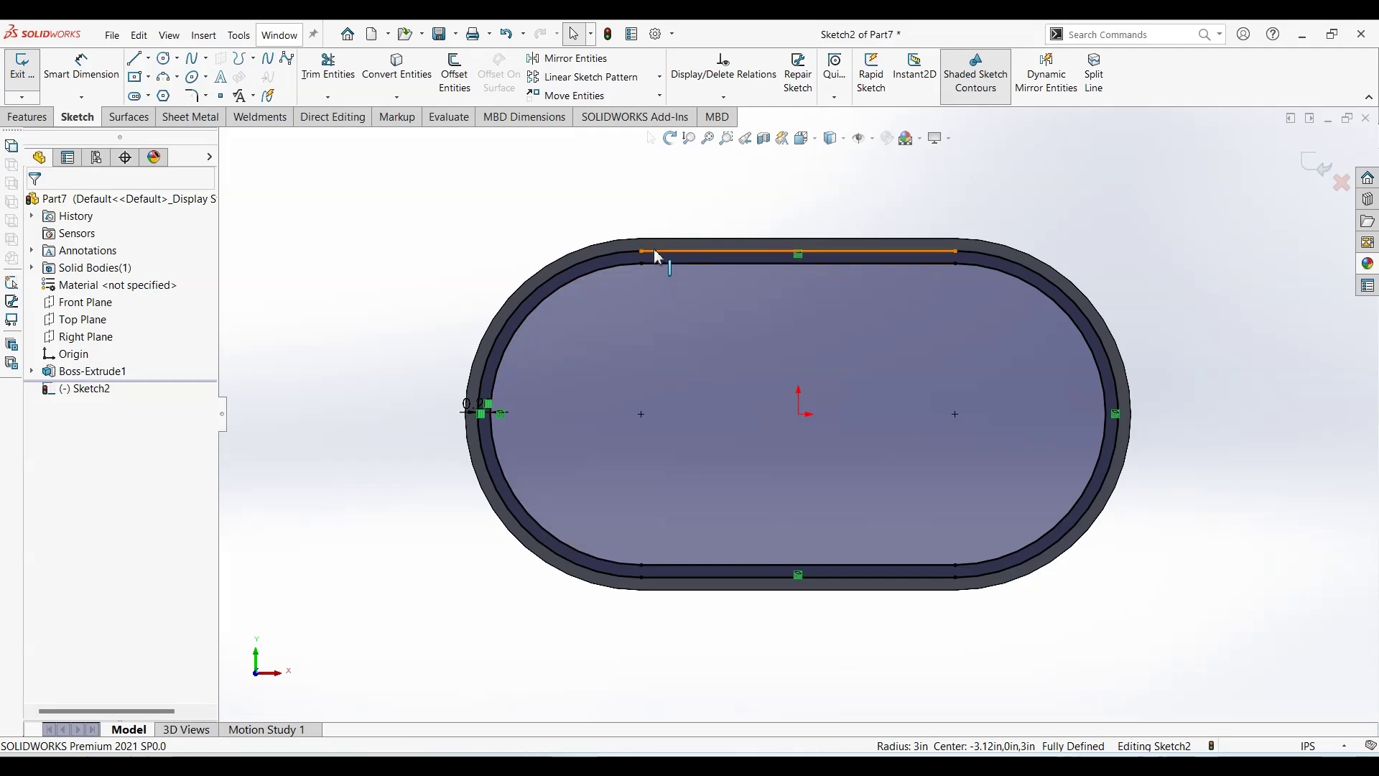
Extrude the thin lip profile 1 in outward from the ring's face, merged with the body.
click(29, 116)
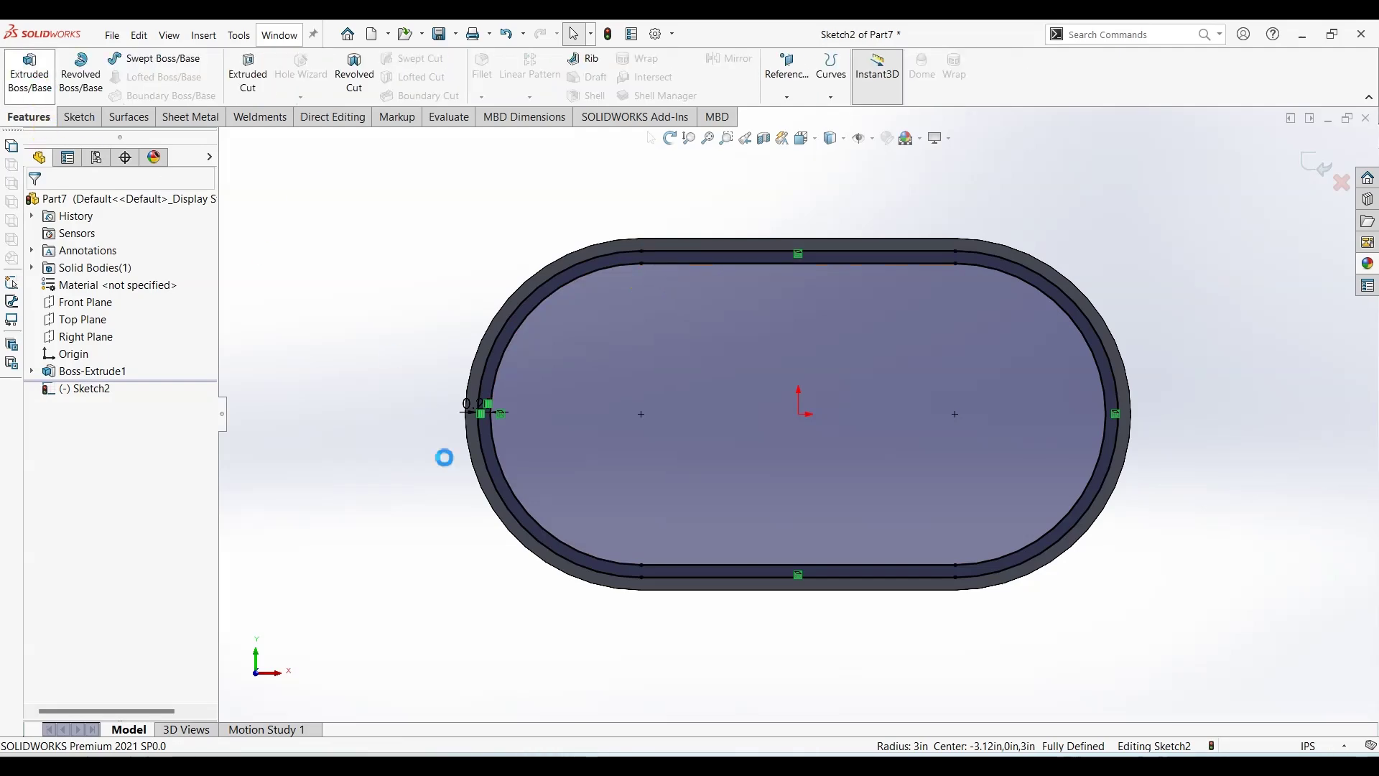
click(29, 72)
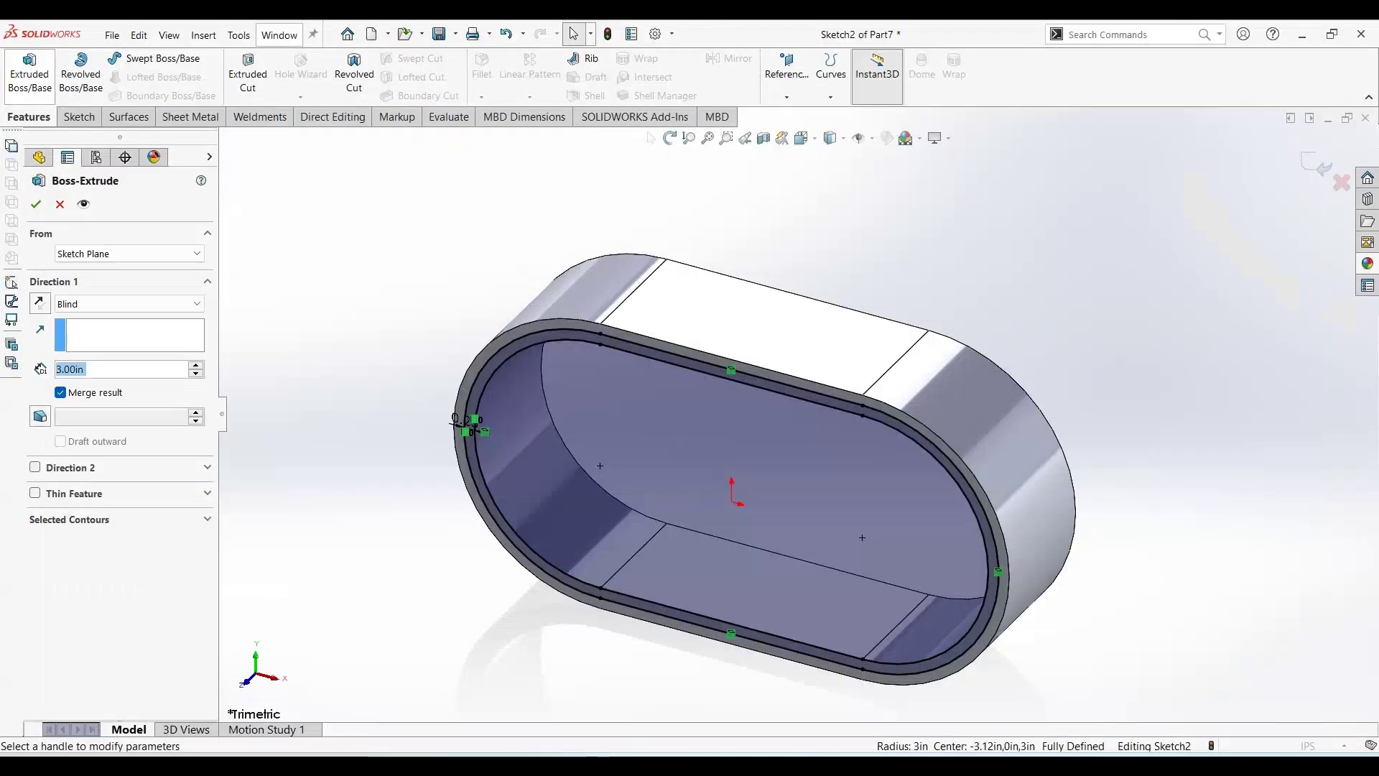
text(1)
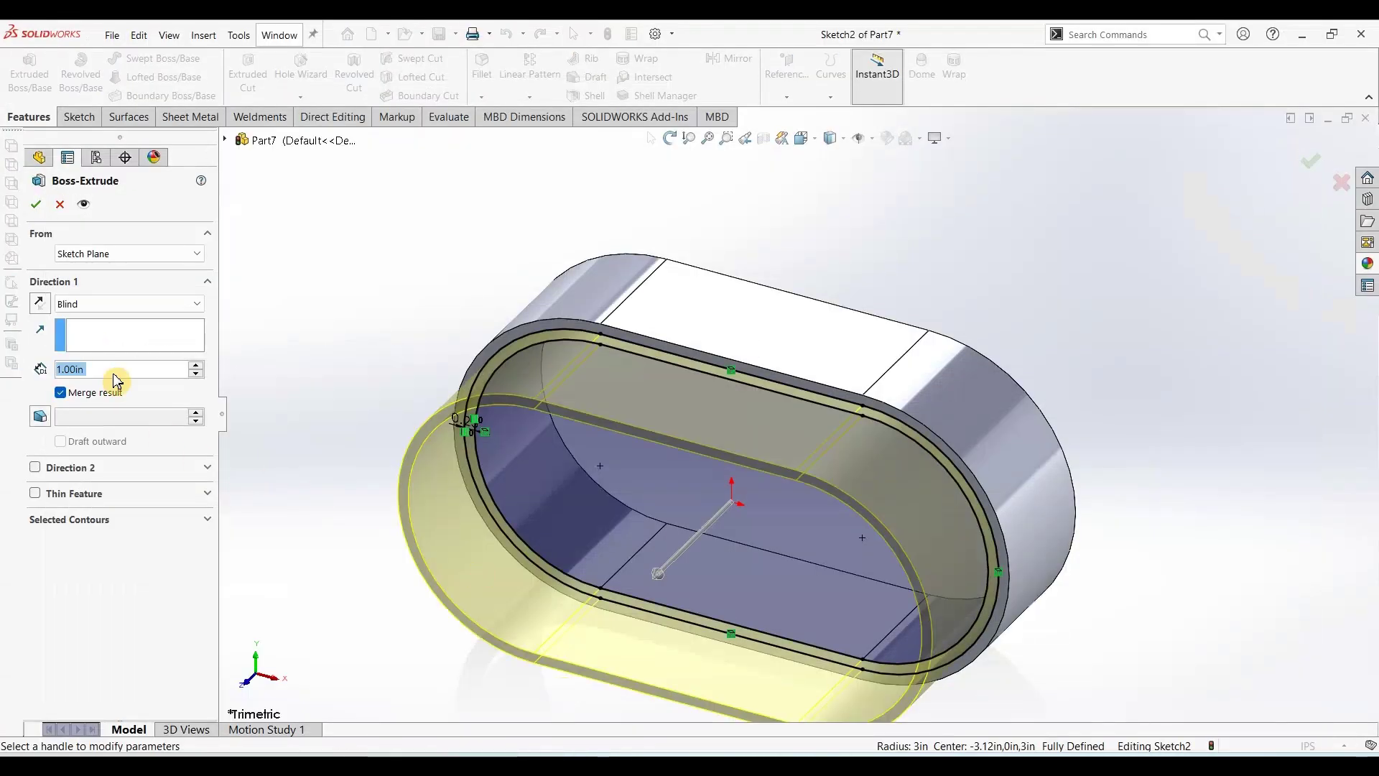
click(35, 204)
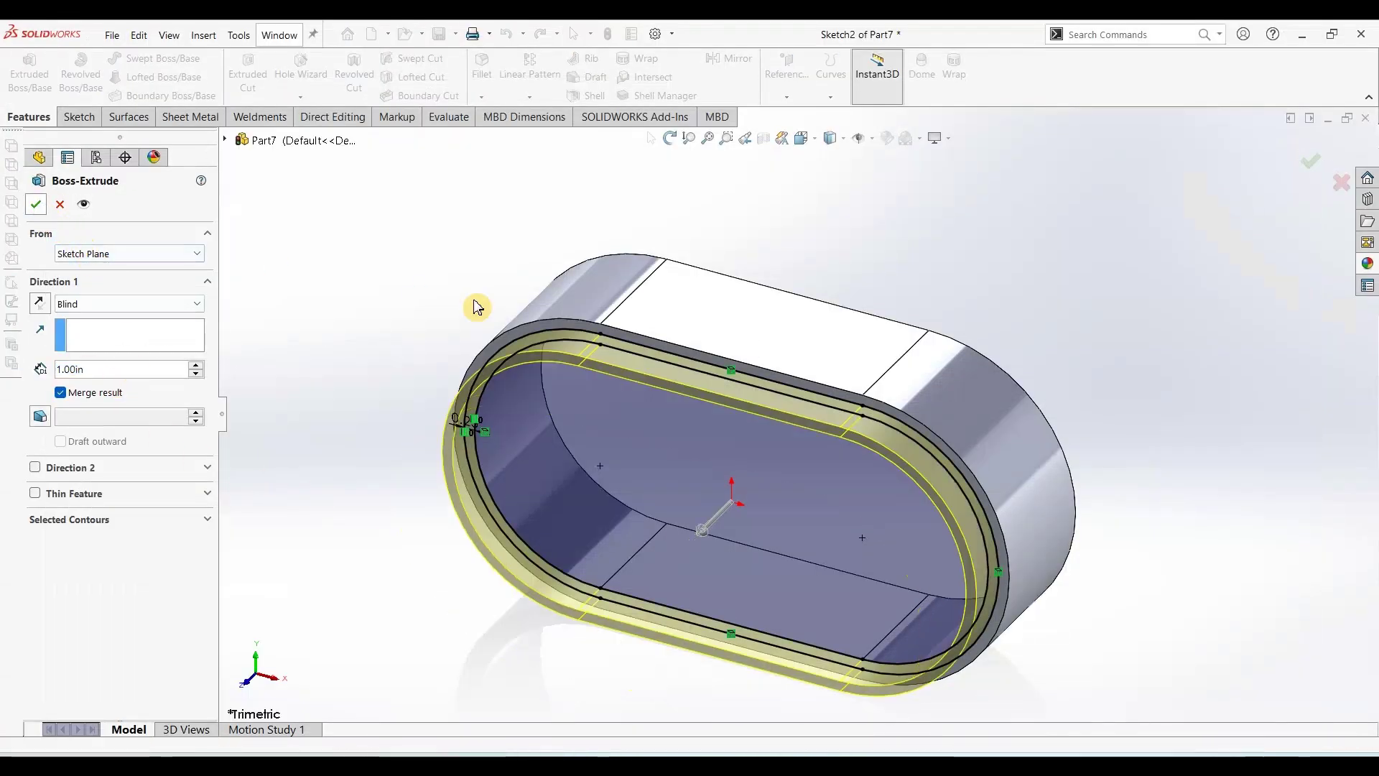
middle_drag(1271, 477, 1081, 381)
right_click(1080, 381)
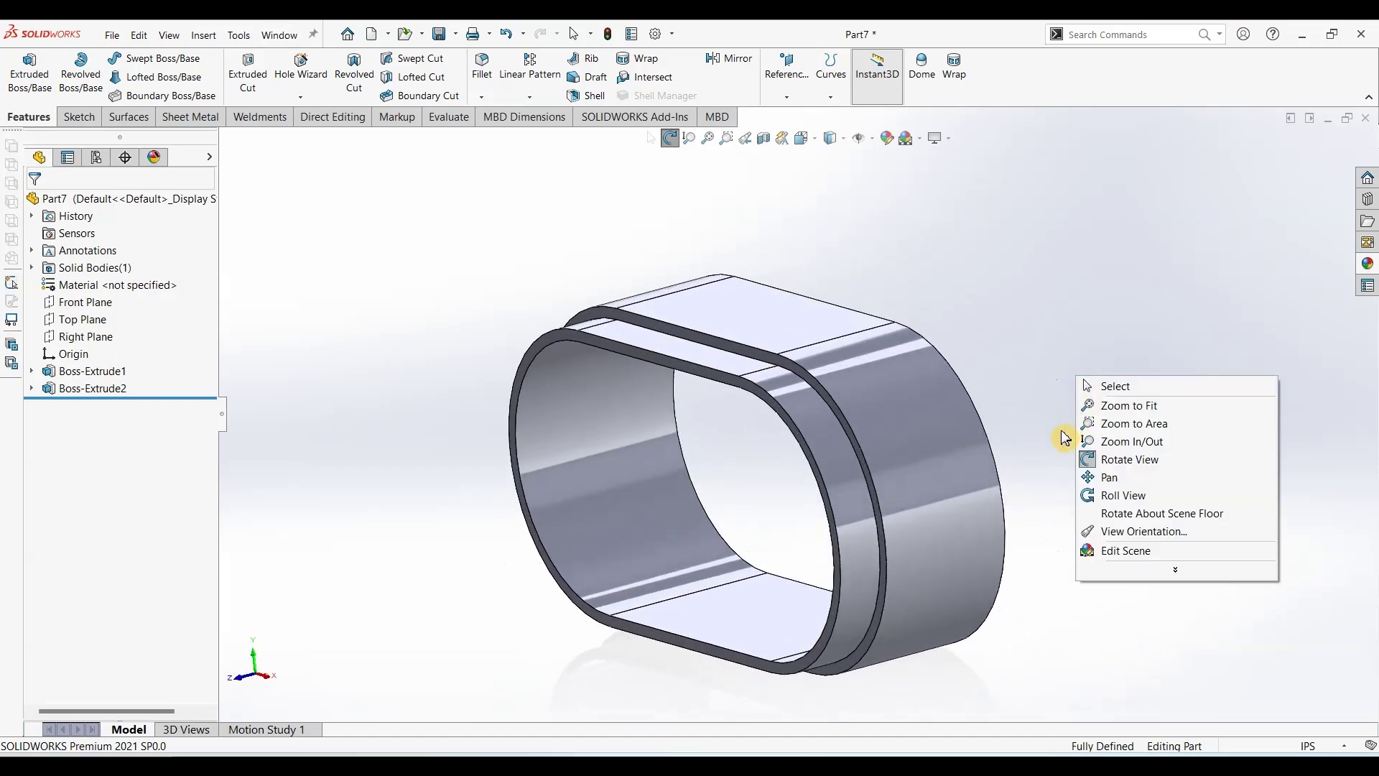
key(Escape)
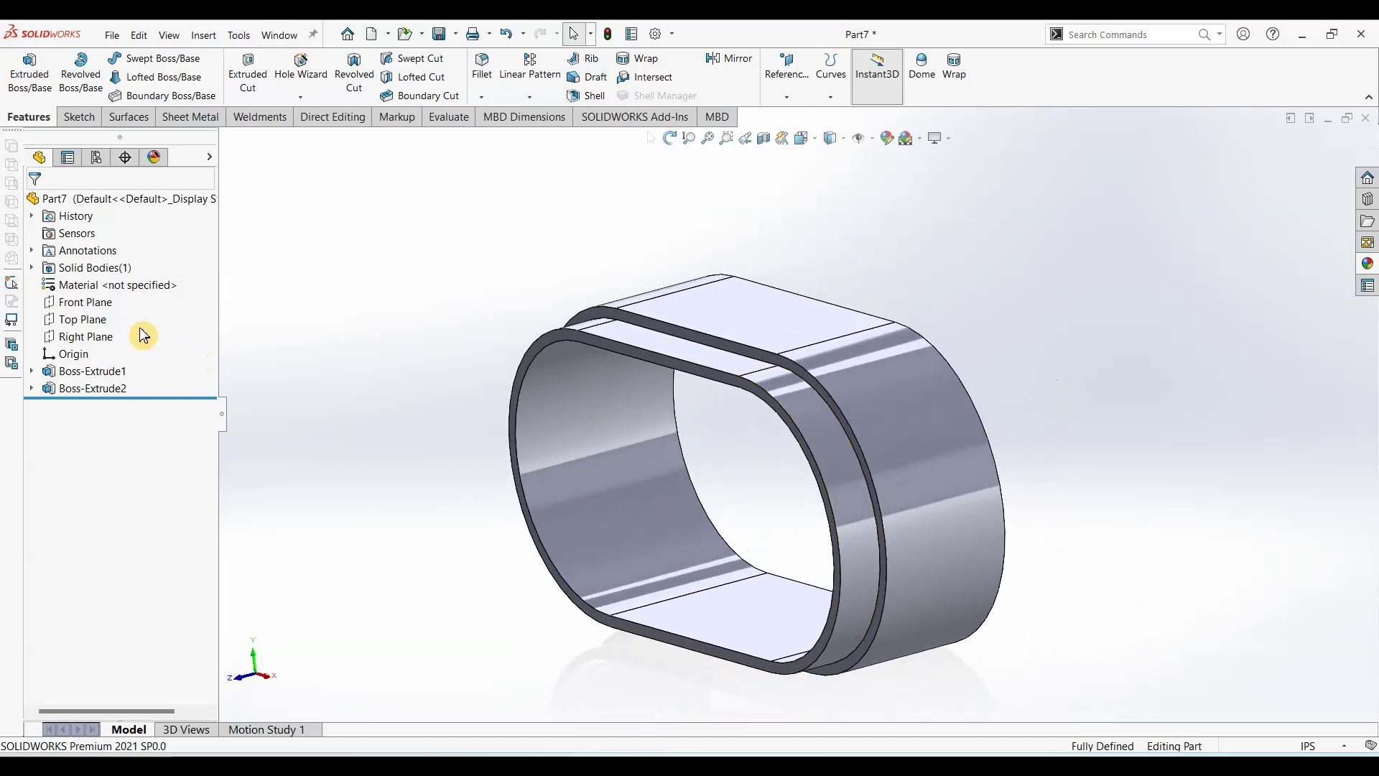
click(70, 337)
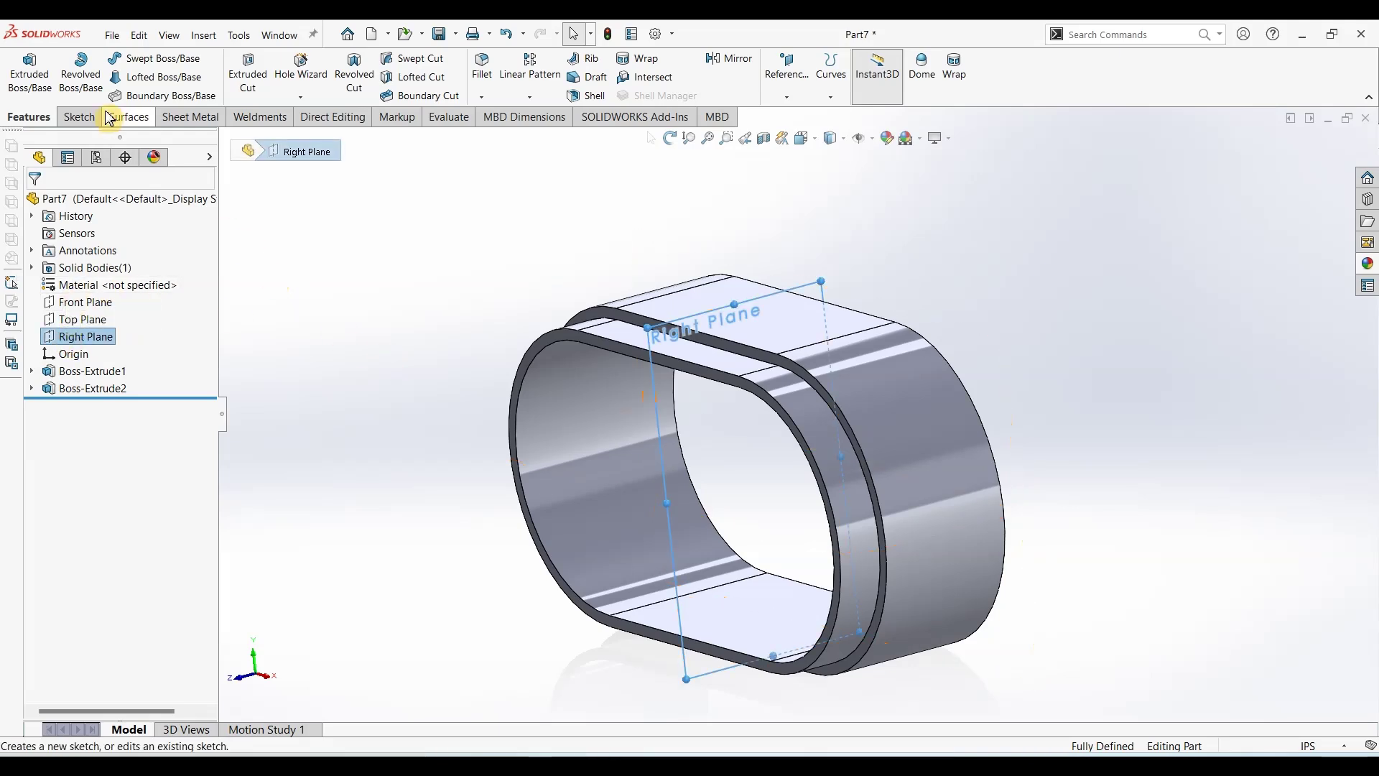
click(79, 116)
click(32, 84)
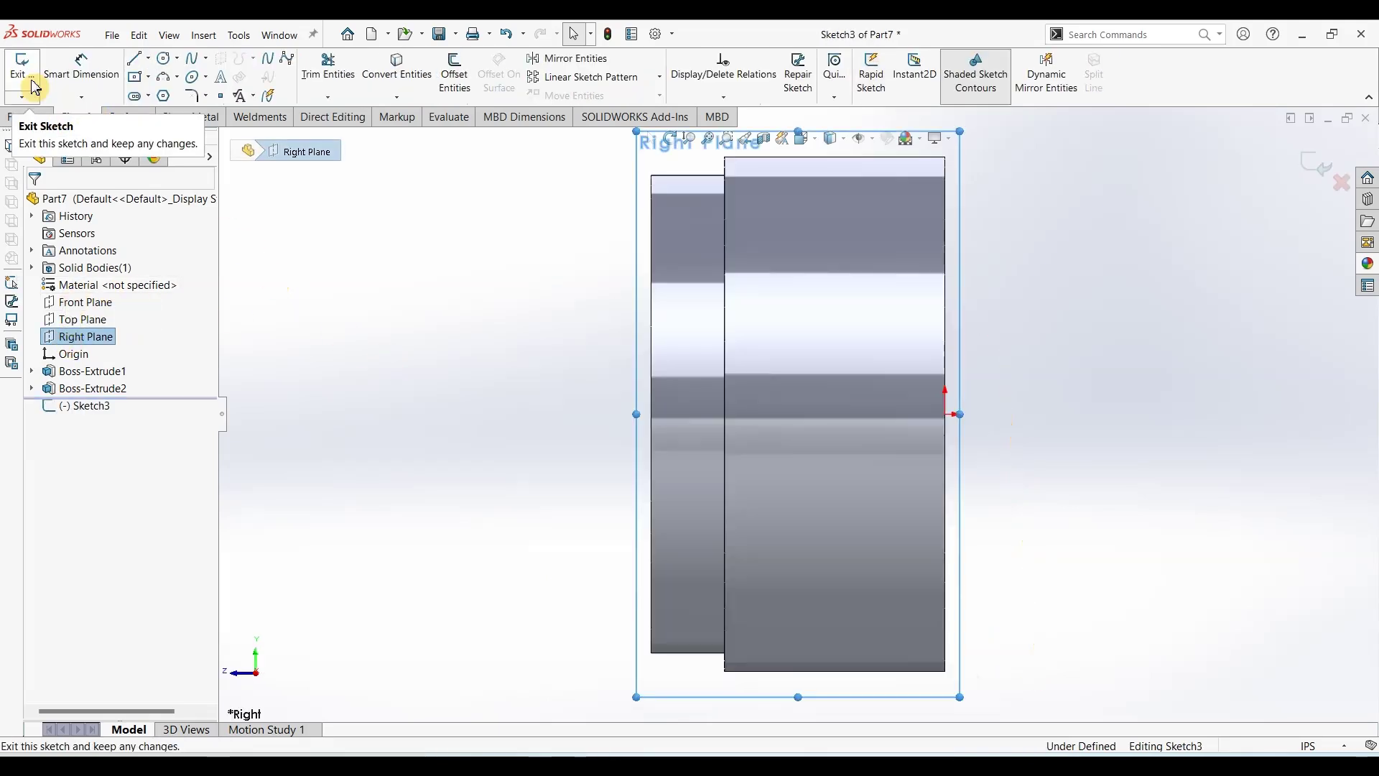
click(514, 601)
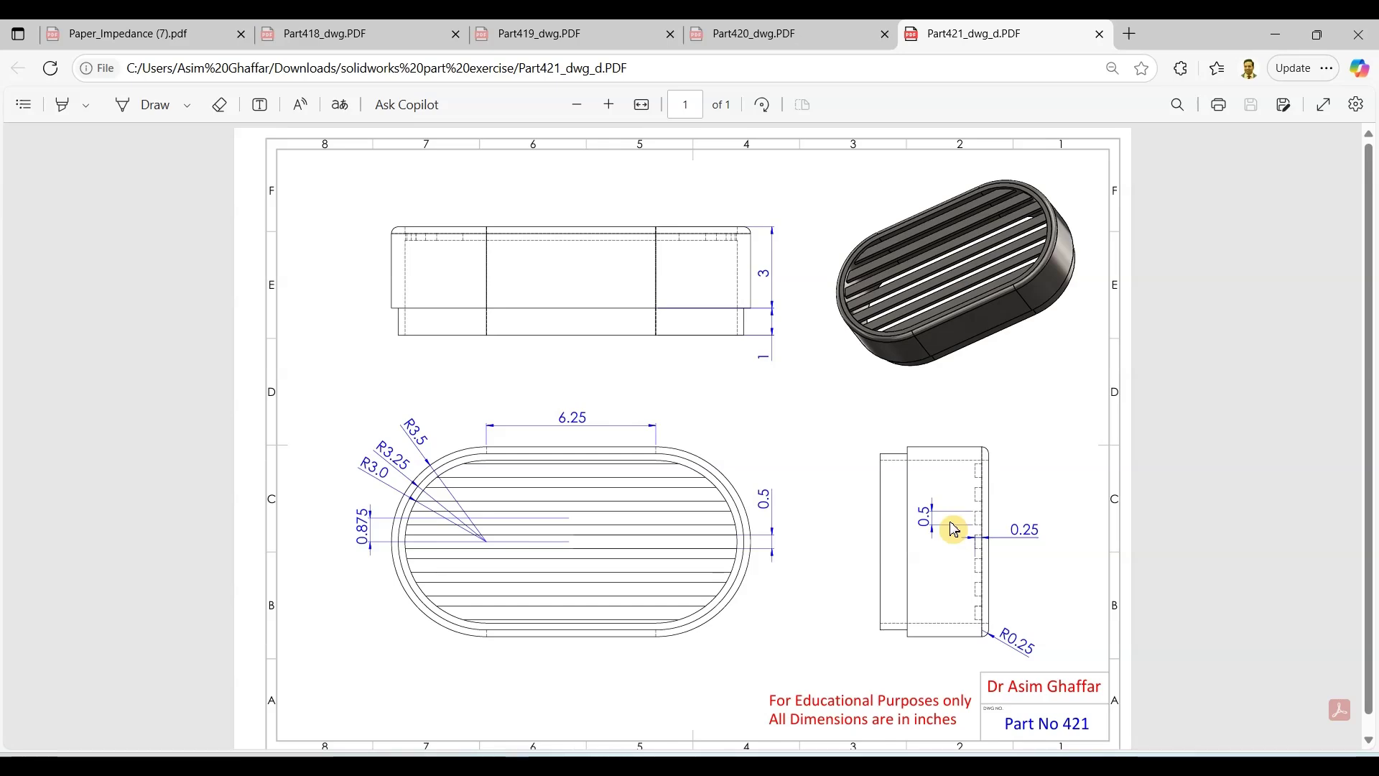
click(1275, 34)
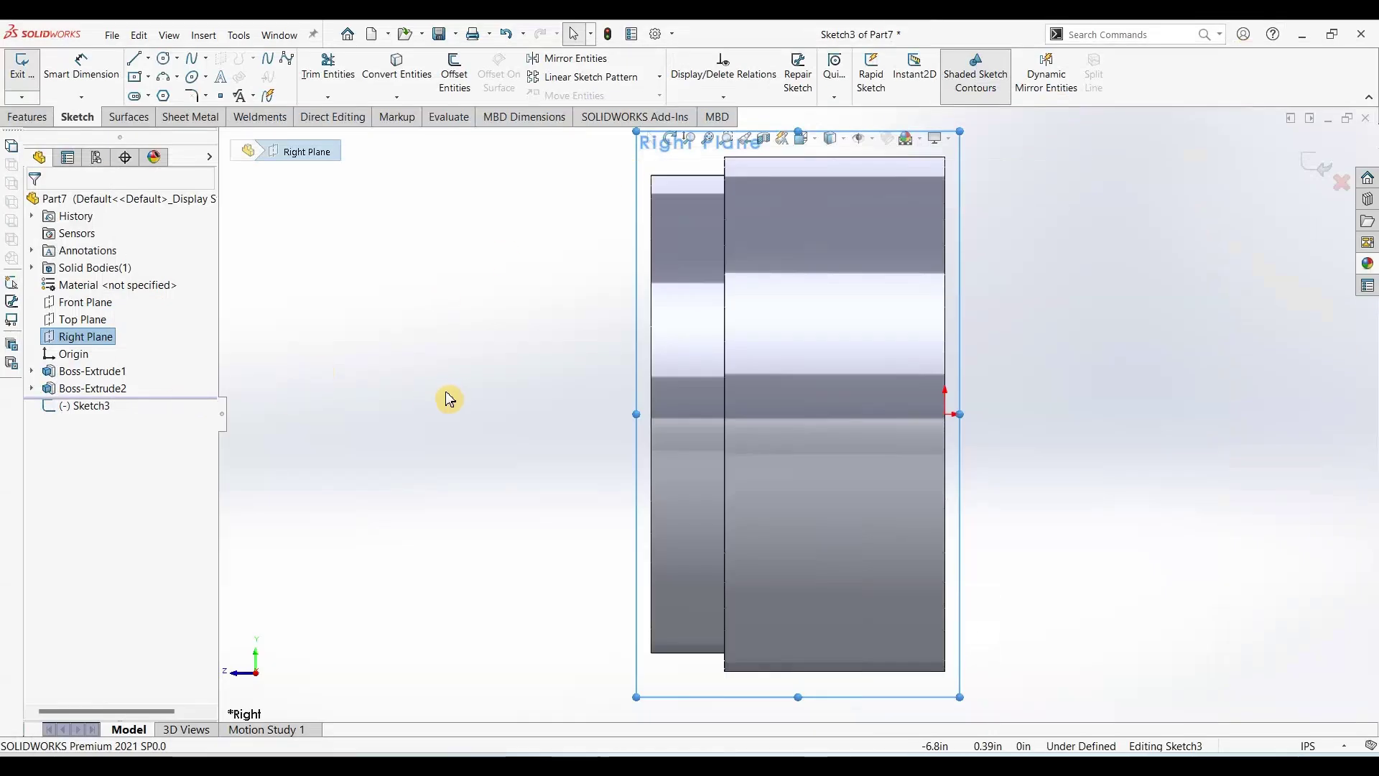
click(1340, 185)
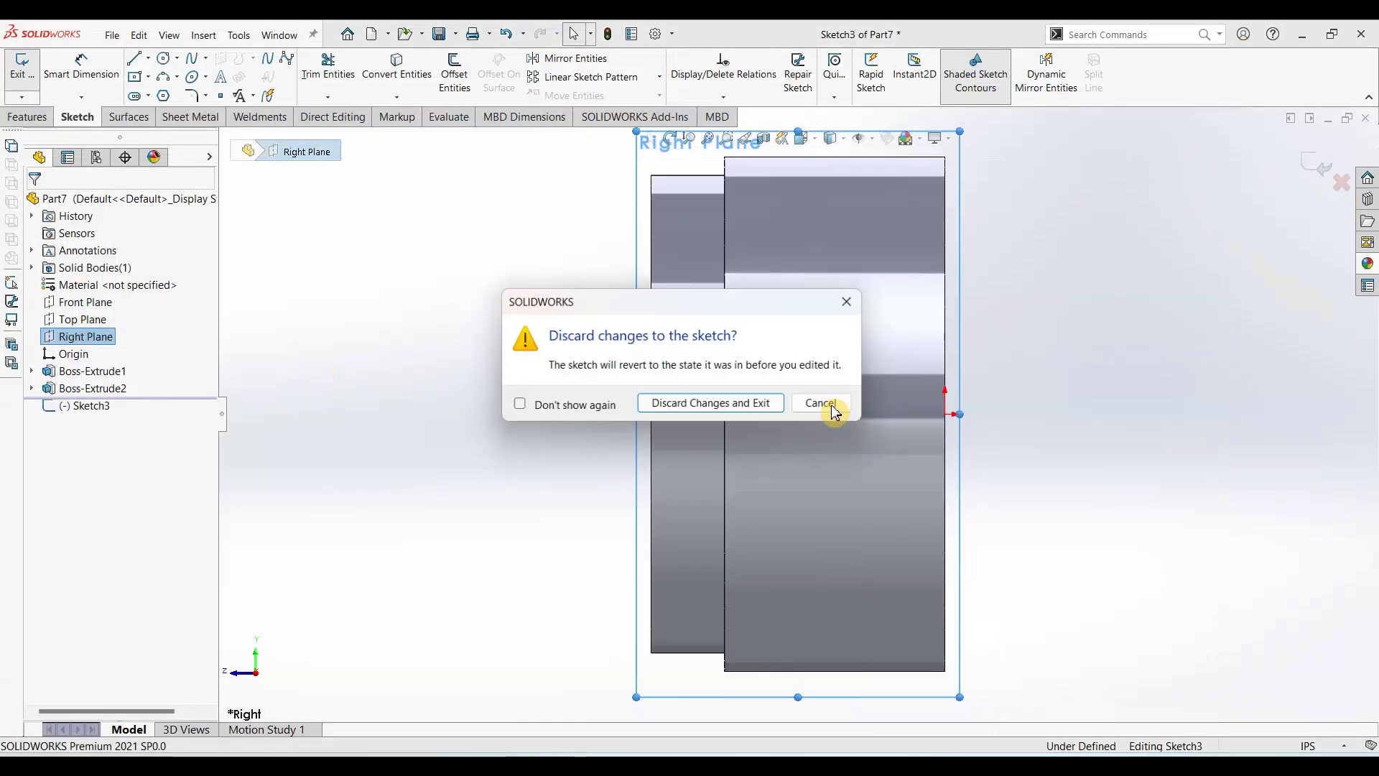
click(738, 406)
Look up the edge radius in the PDF drawing and fillet the outer edge of the ring's back face at 0.25 in.
middle_drag(424, 364, 440, 428)
click(33, 117)
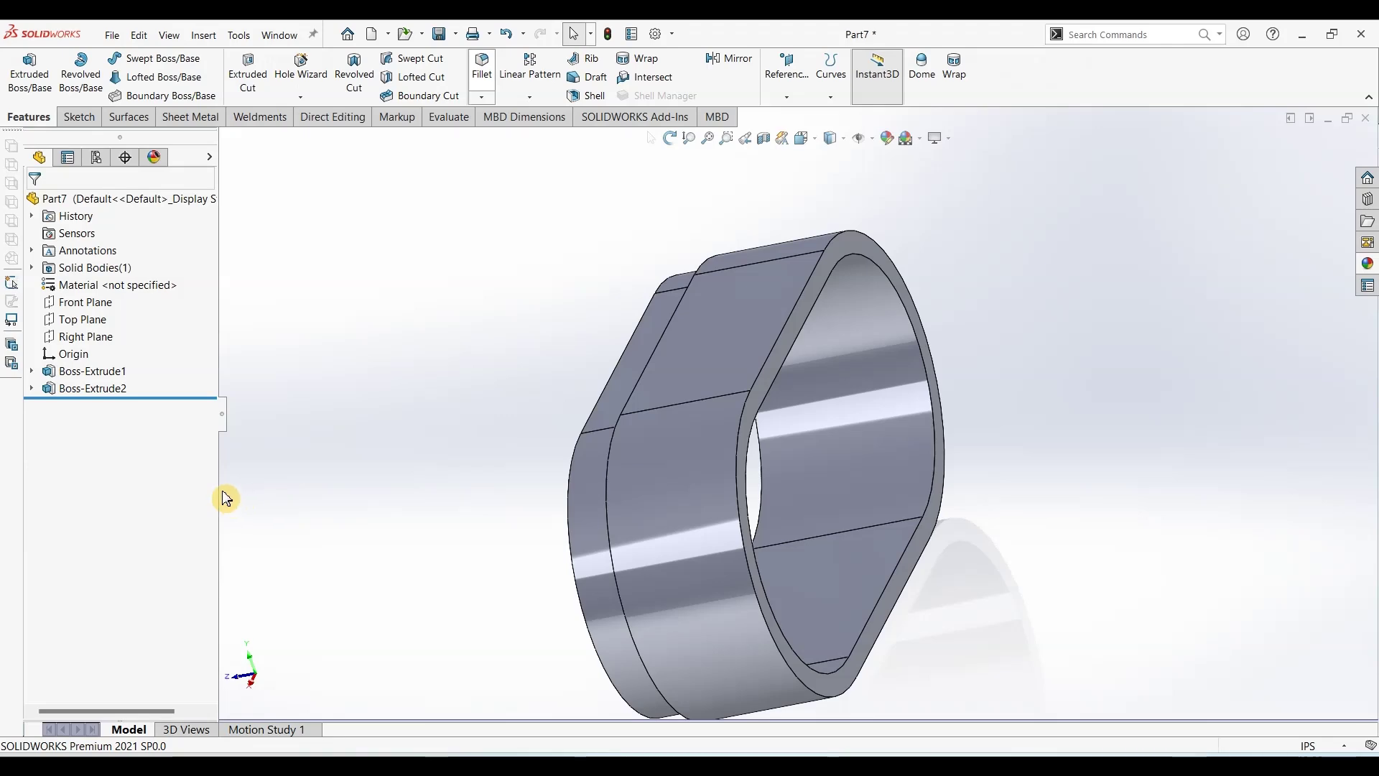
click(612, 764)
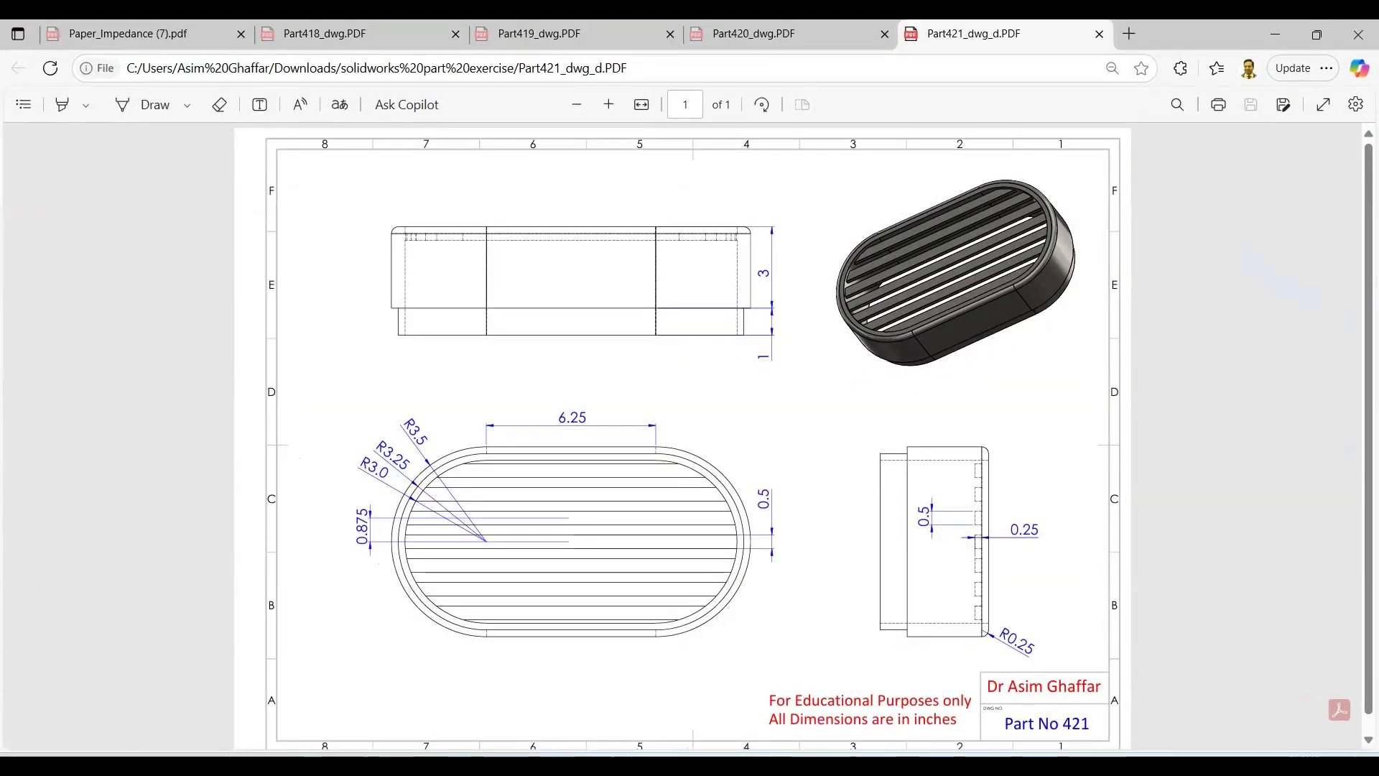
click(612, 764)
click(111, 544)
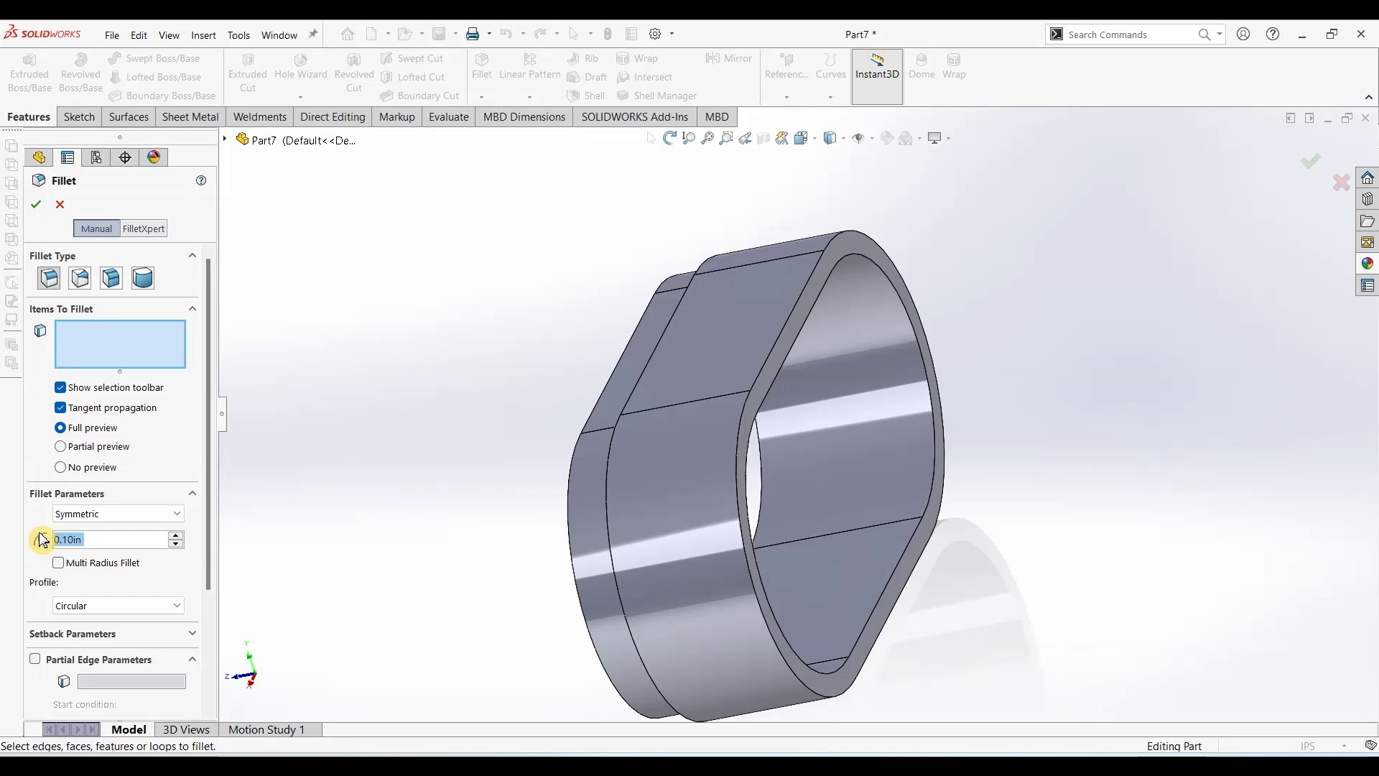
text(0.25)
key(Return)
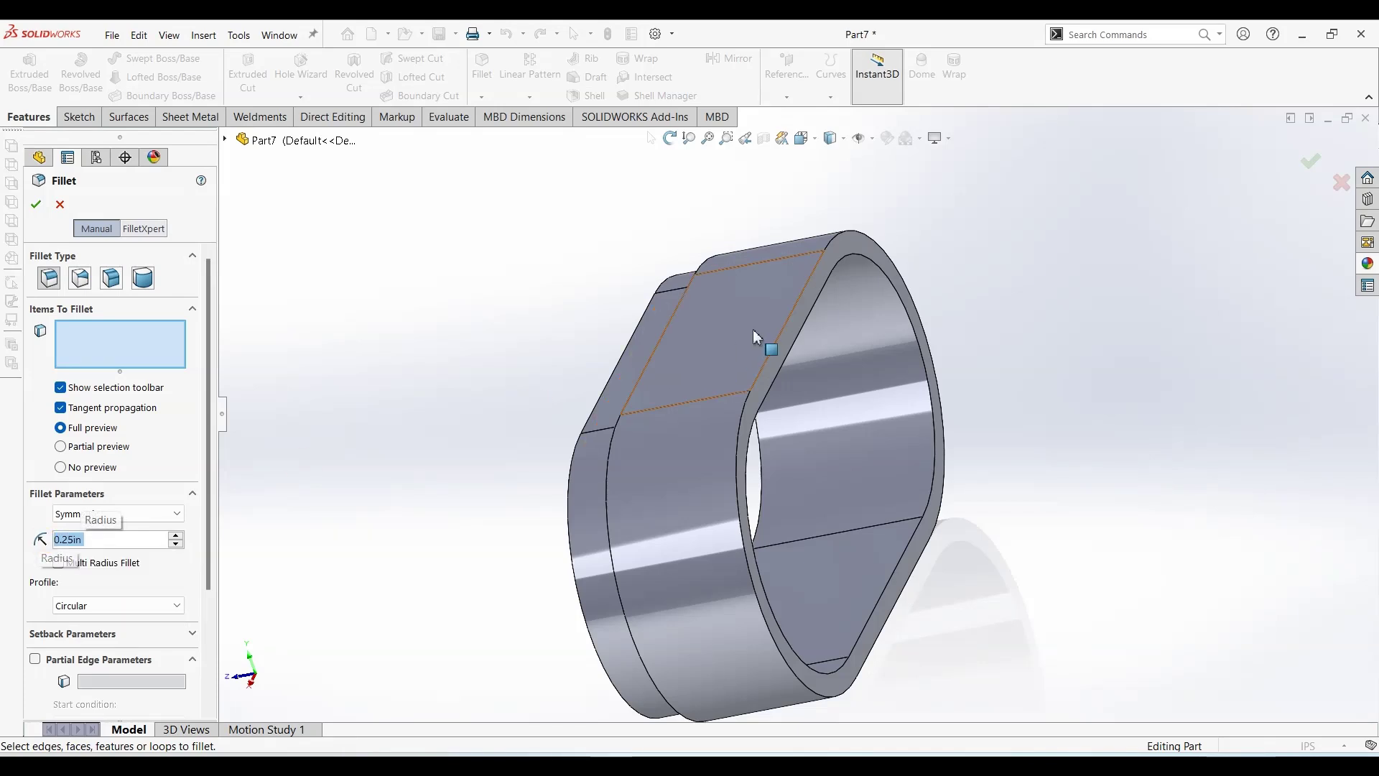
click(805, 297)
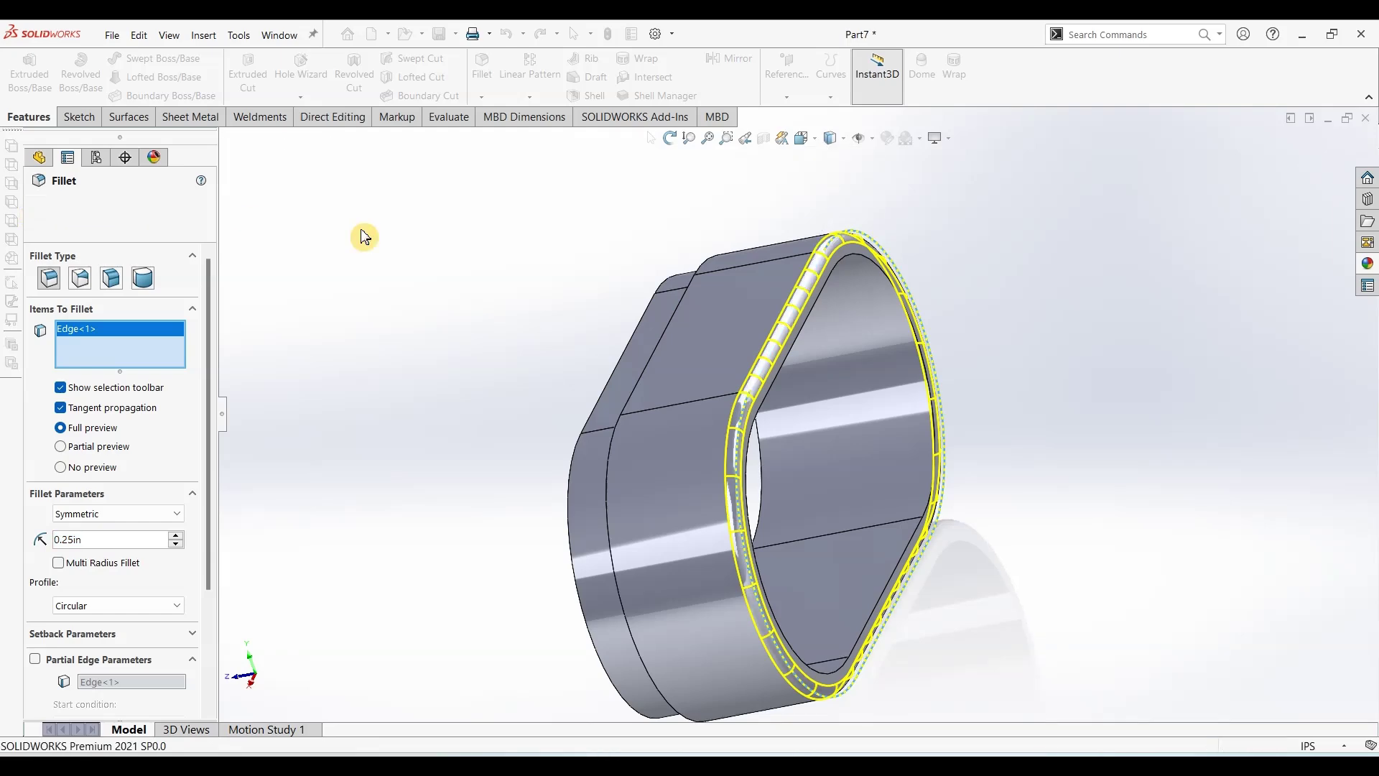
Apply the 0.25 in fillet to the ring's edge and start a sketch on the Right Plane.
key(Return)
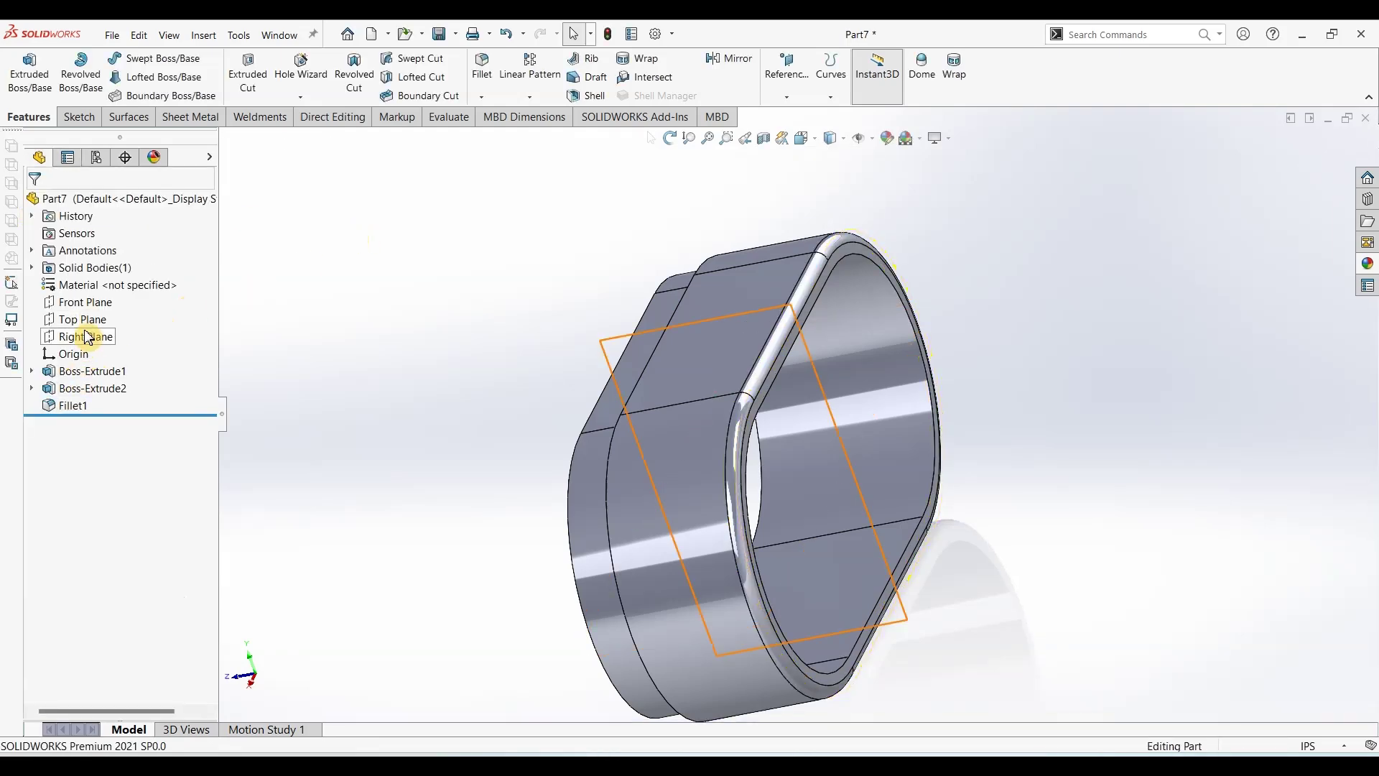
click(86, 336)
click(30, 66)
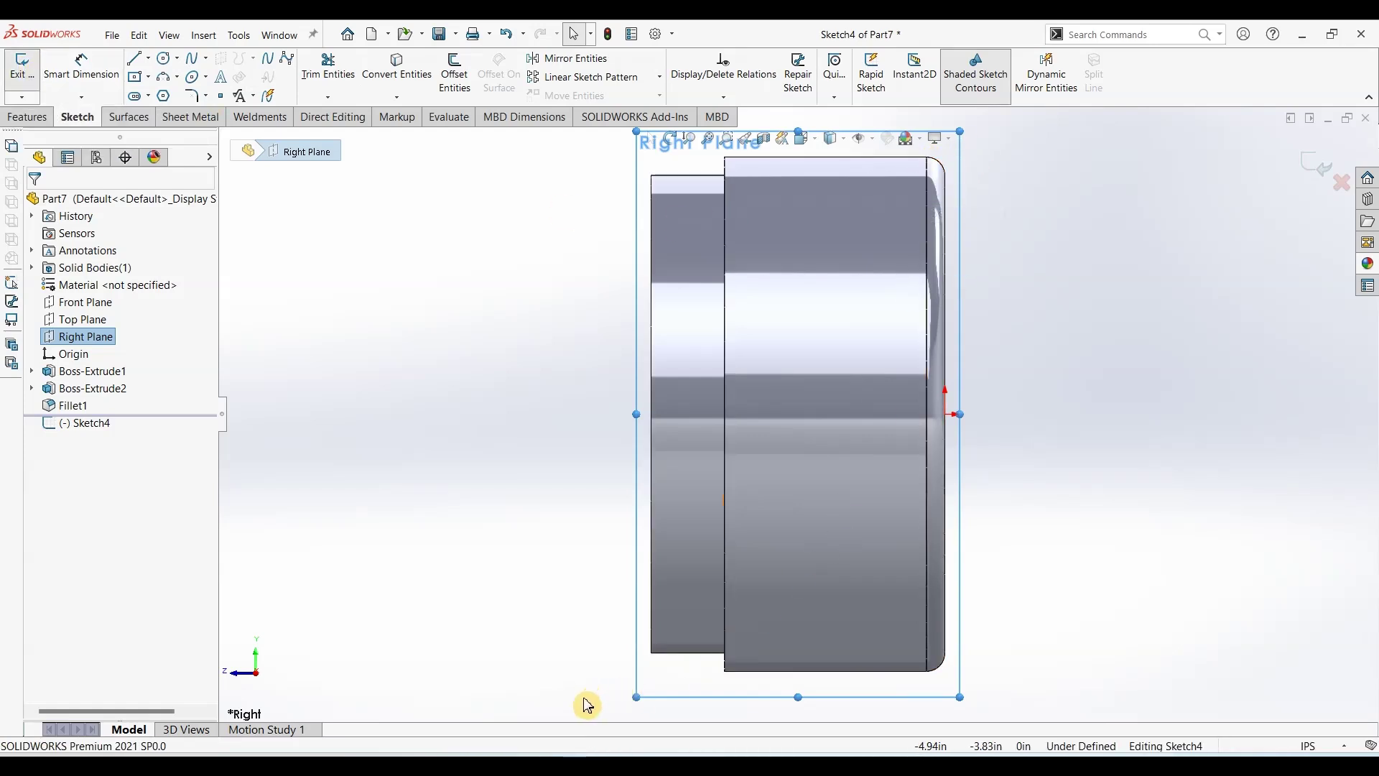
Check the slat dimensions in the PDF drawing and sketch a rectangle about 0.46 by 0.99 in against the fillet's tangent edge near the origin.
click(579, 762)
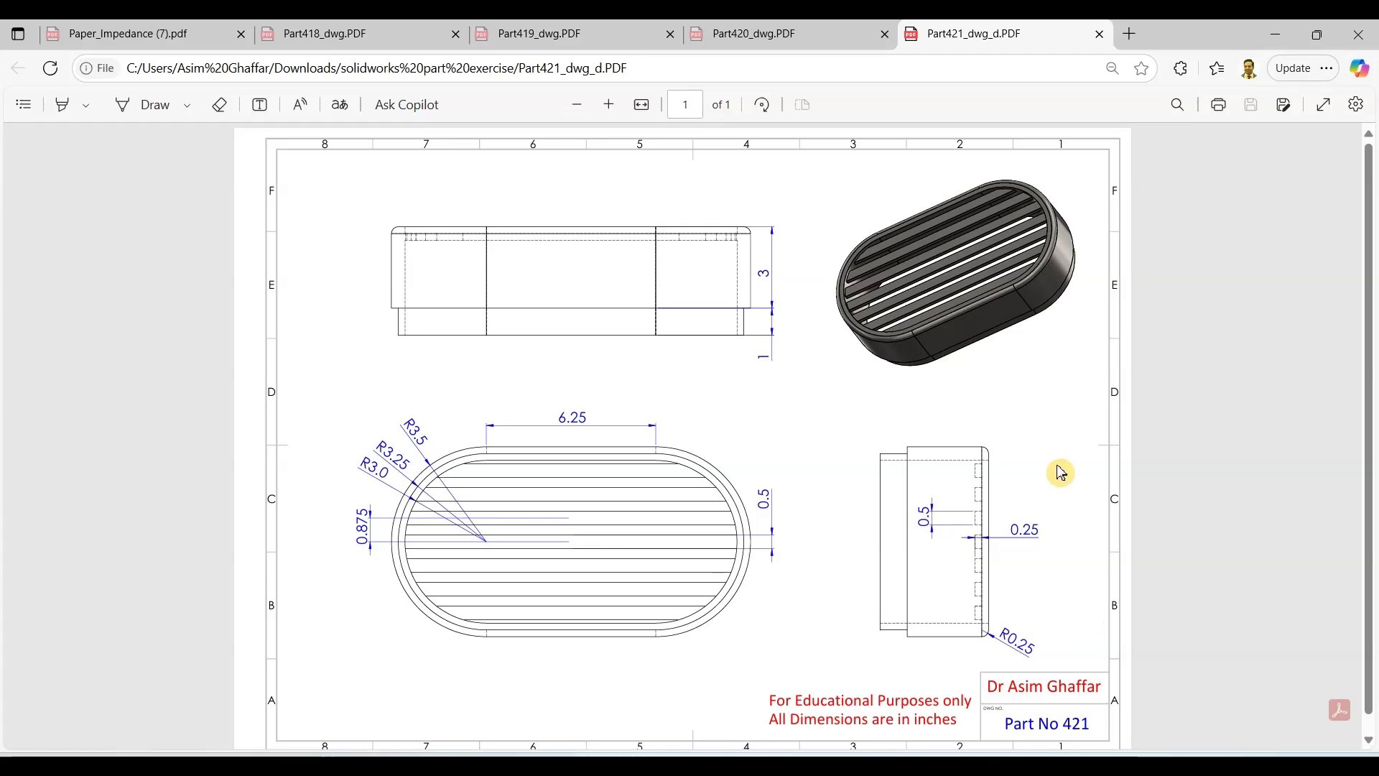
click(1277, 36)
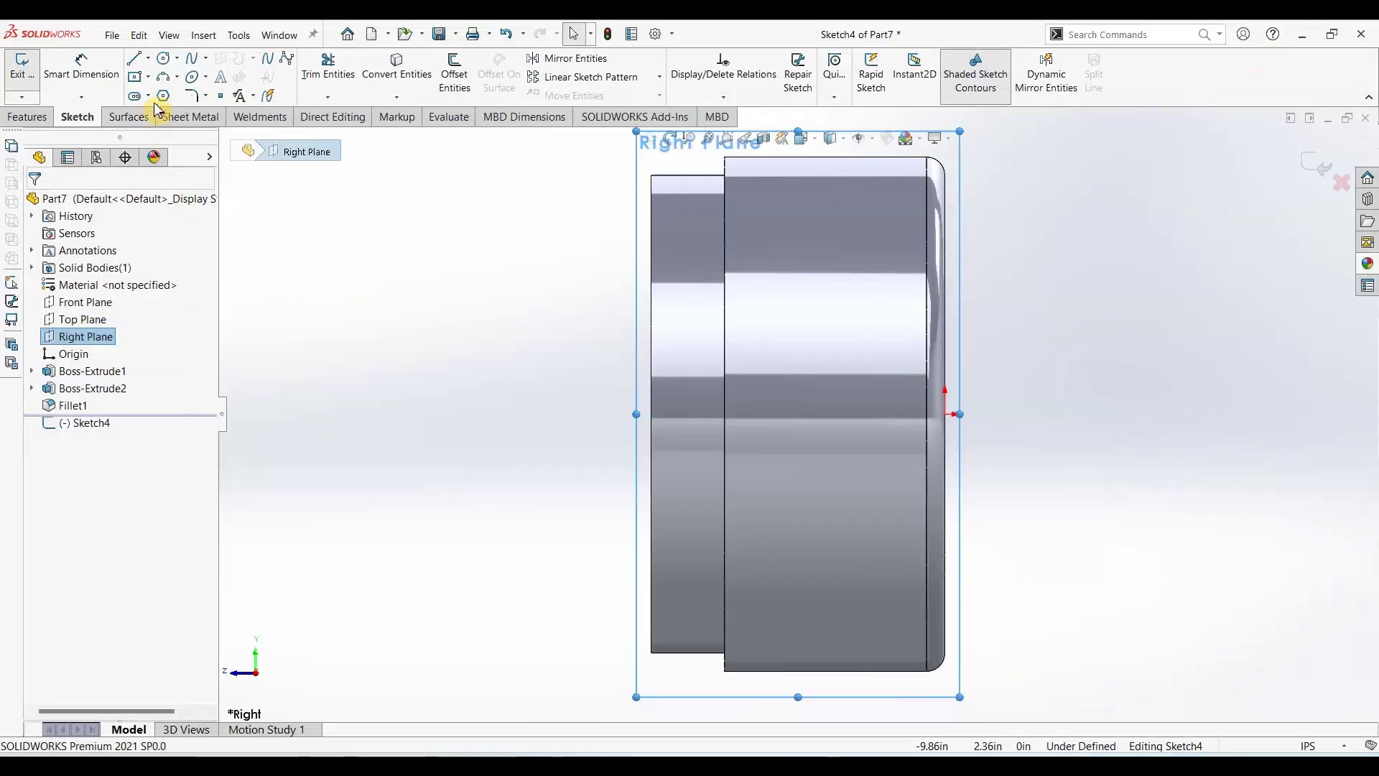
click(149, 77)
click(180, 94)
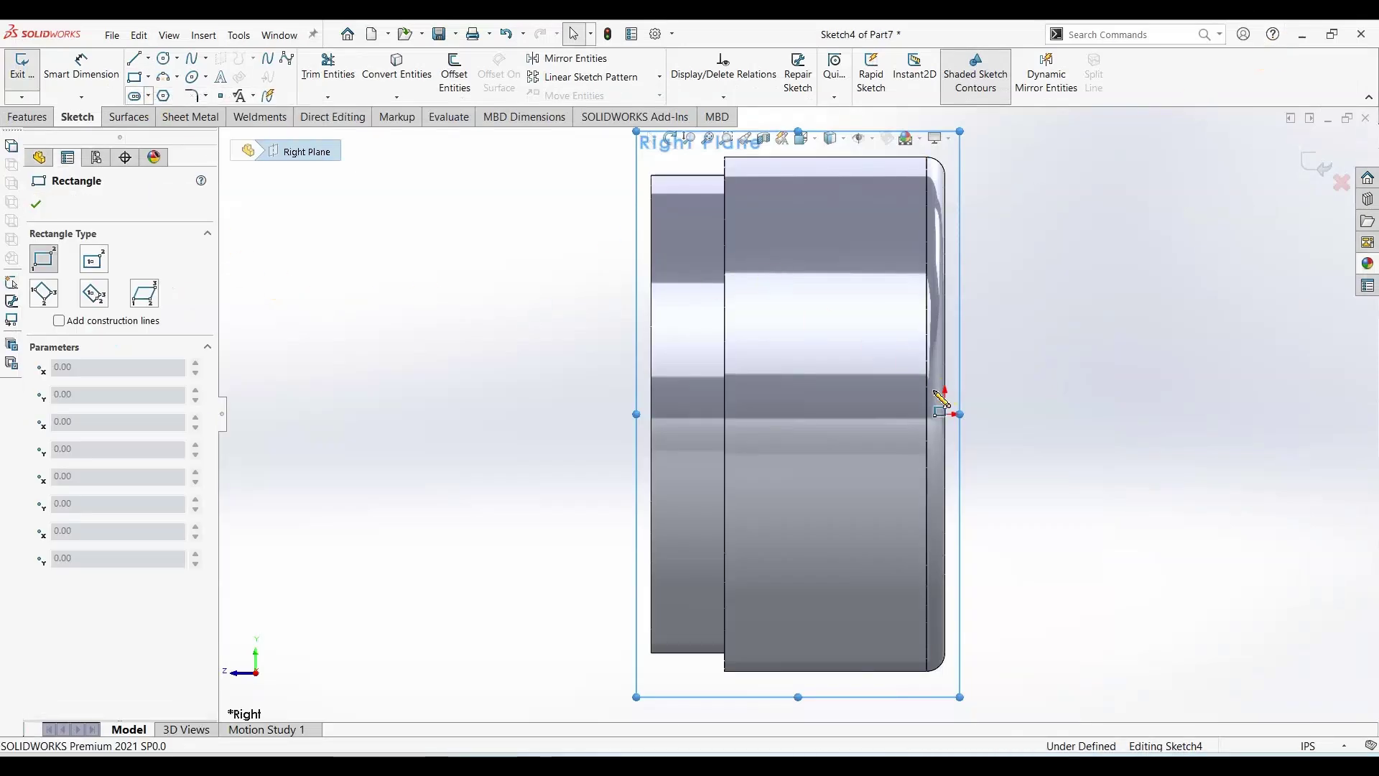
click(892, 385)
click(926, 458)
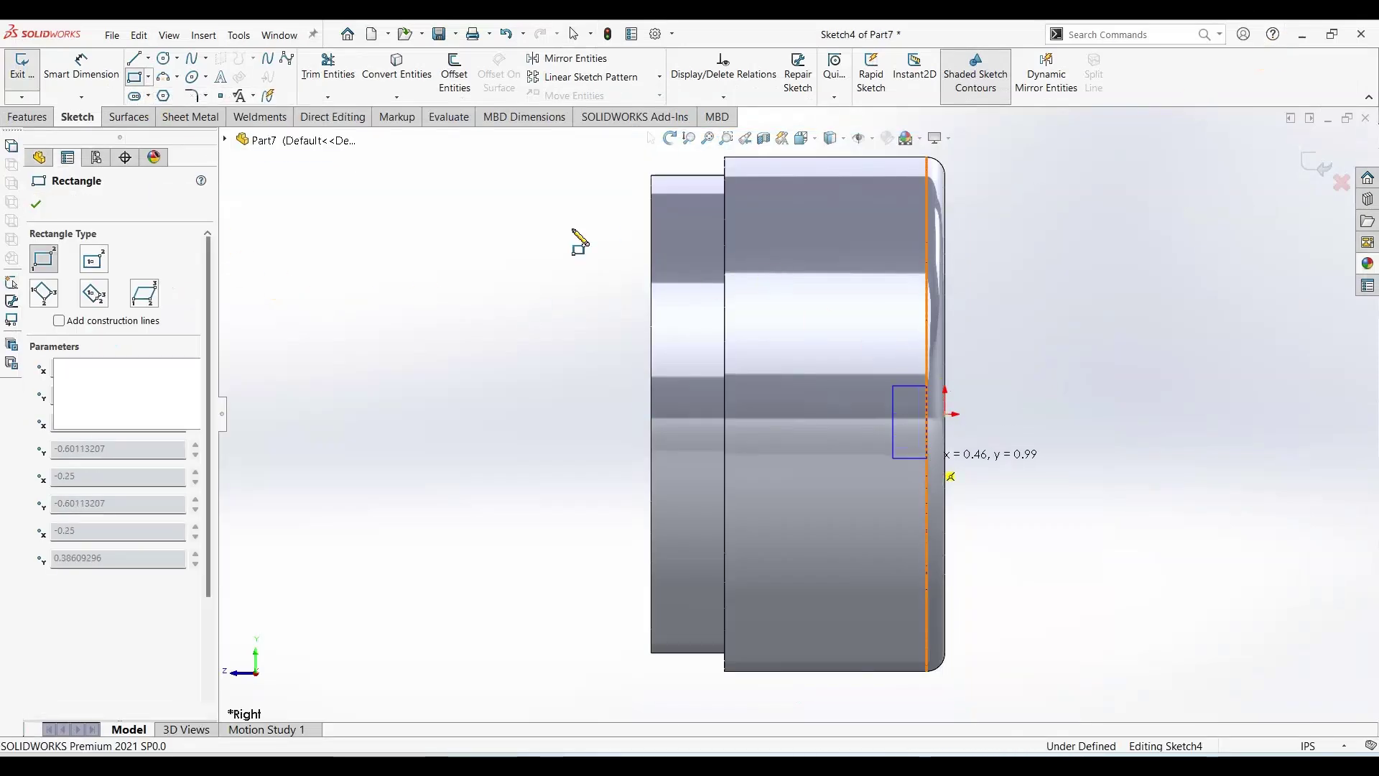
Dimension the slat rectangle 0.5 in high and 0.25 in wide.
click(96, 87)
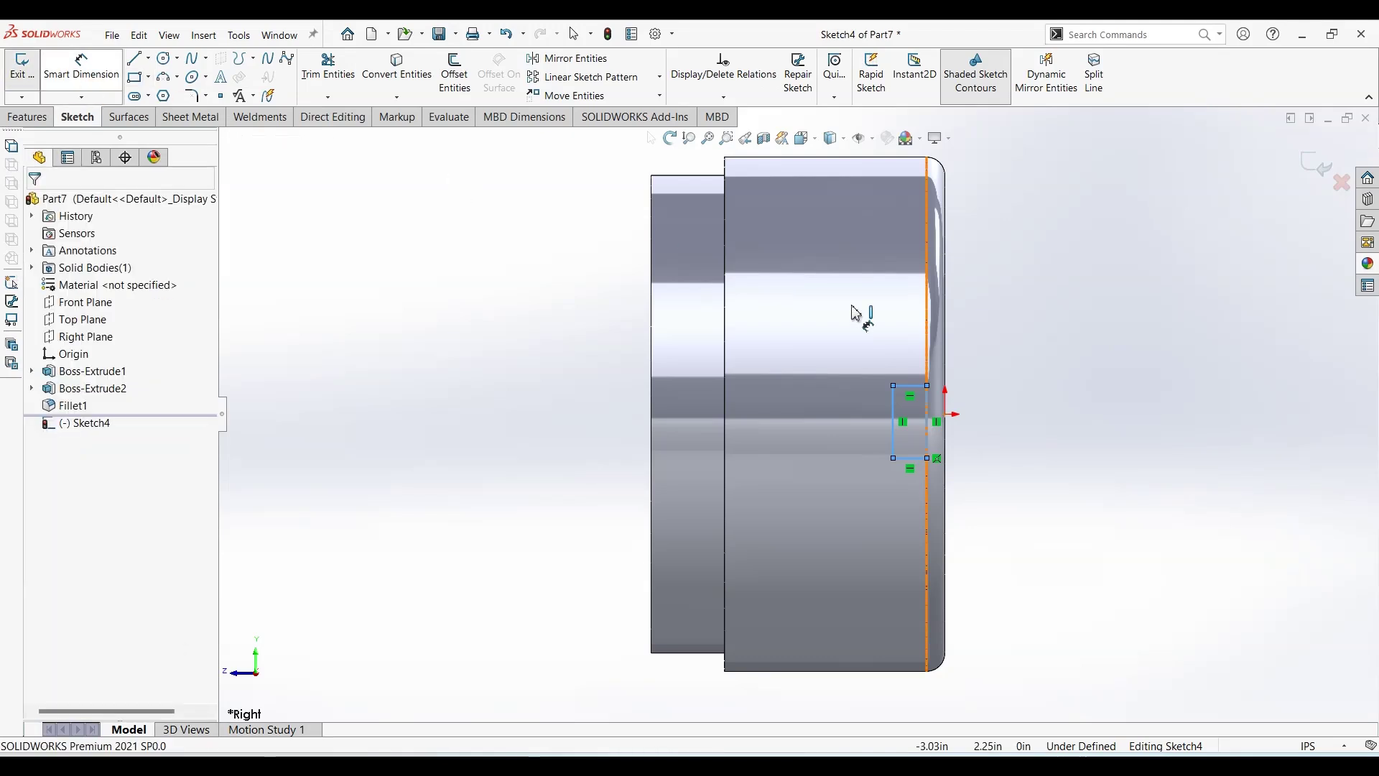
click(893, 416)
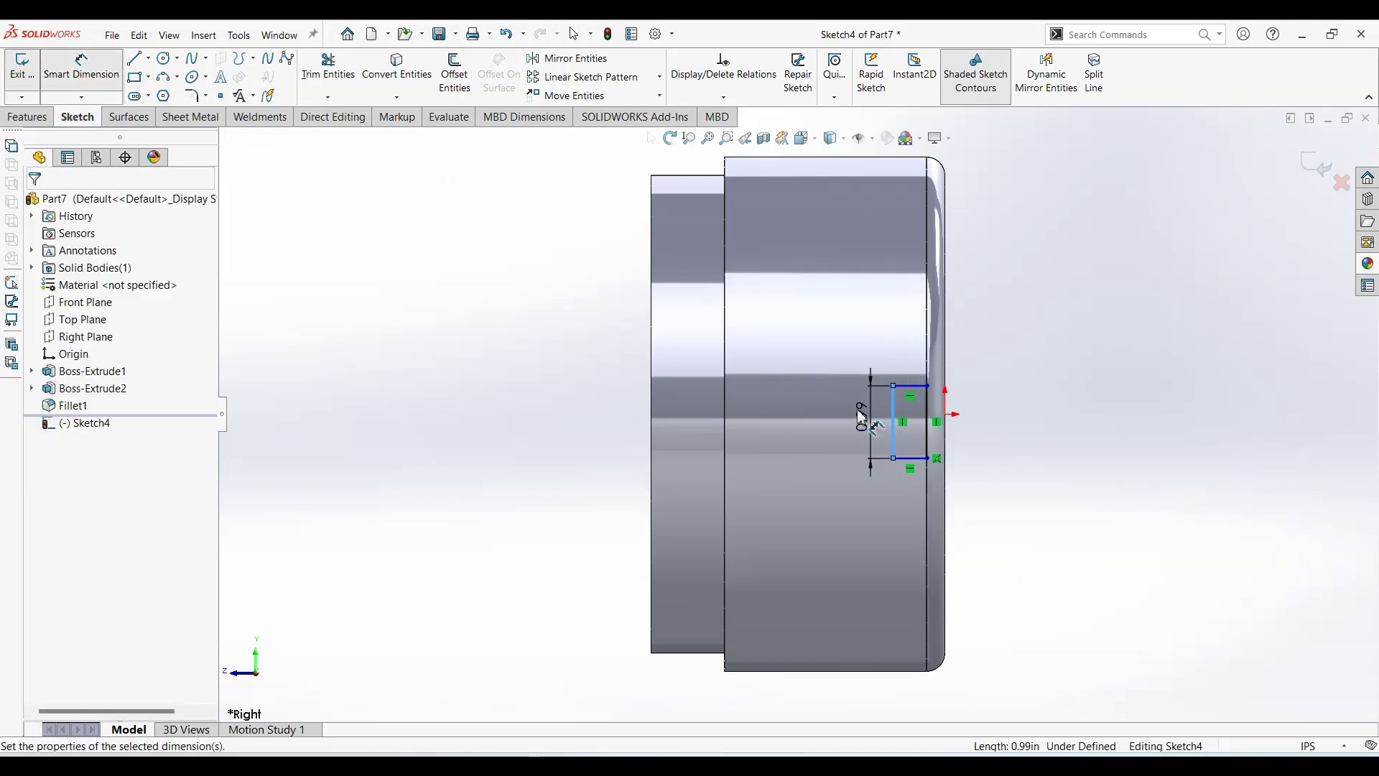
click(861, 415)
text(0.5)
key(Return)
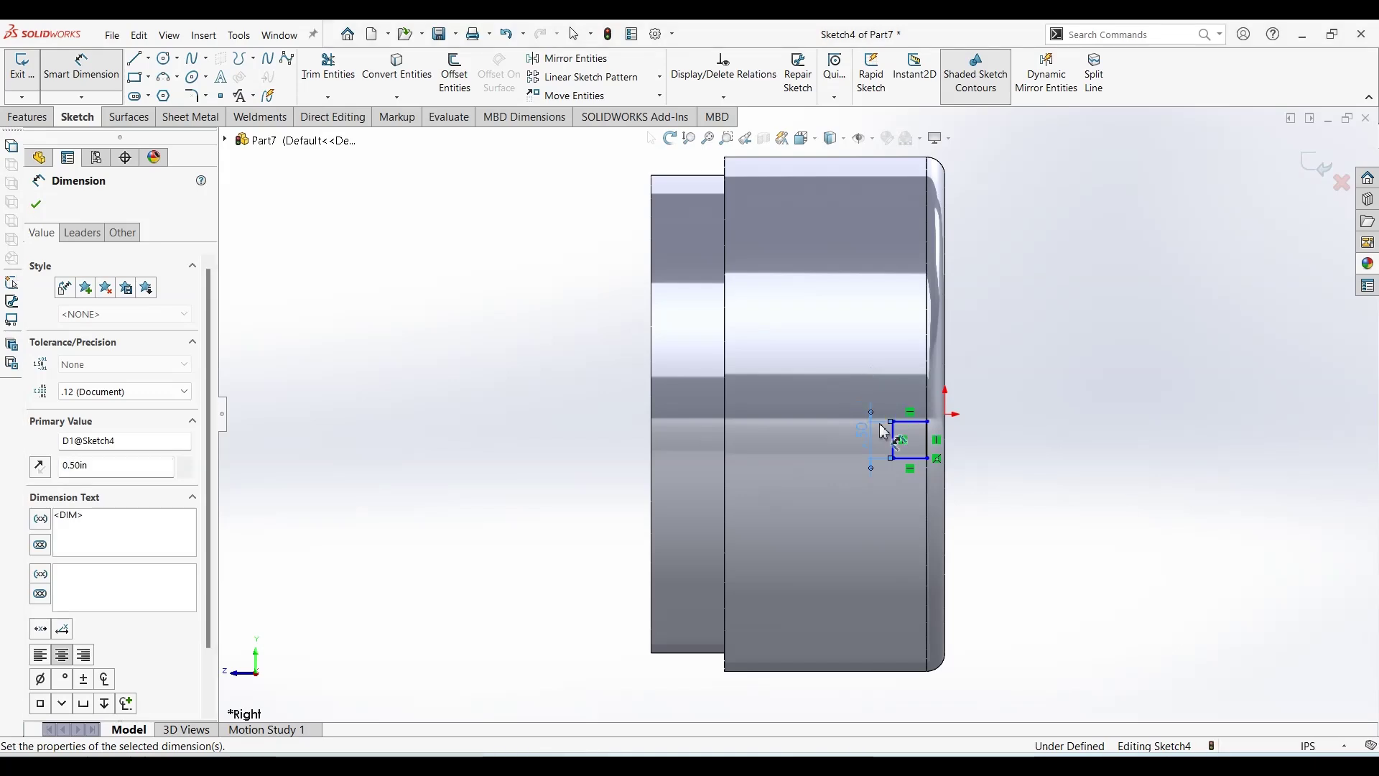
click(909, 457)
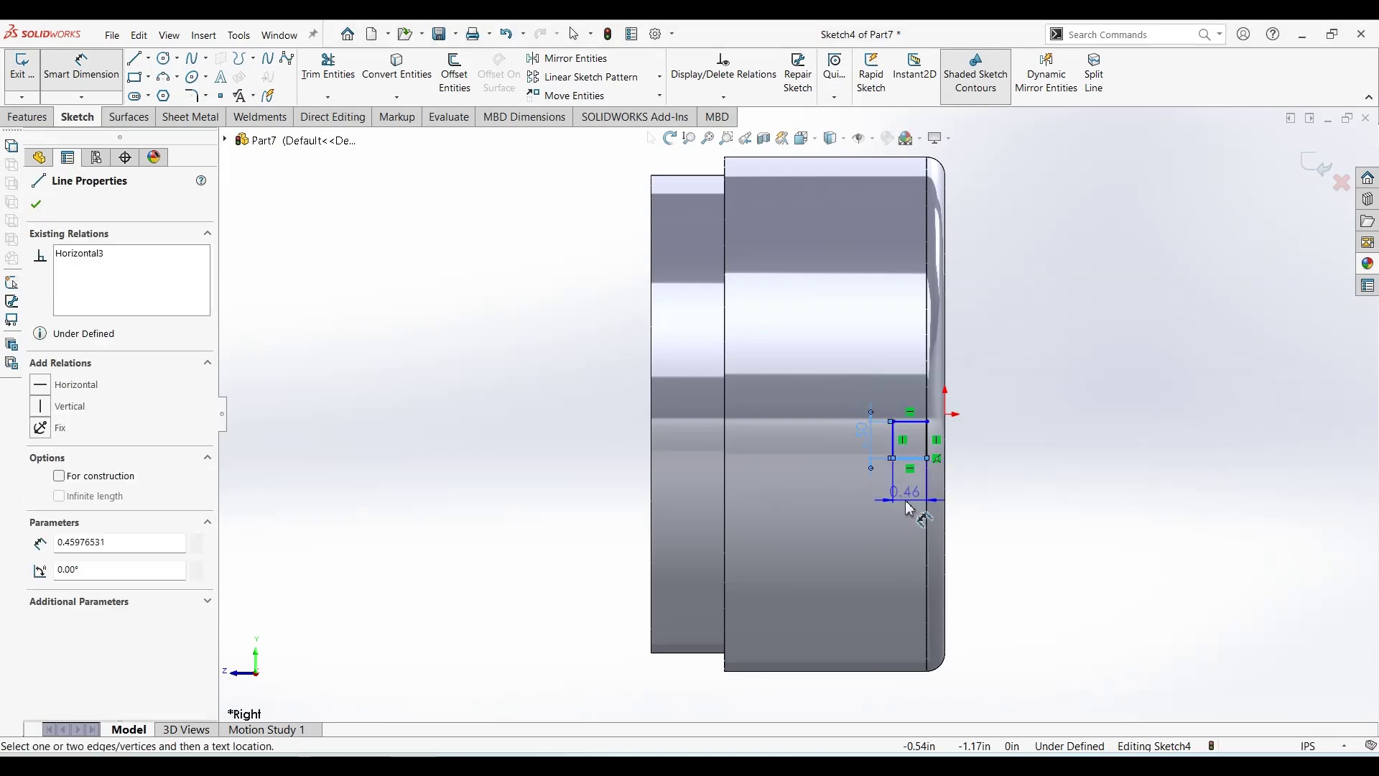
click(906, 507)
text(0.25)
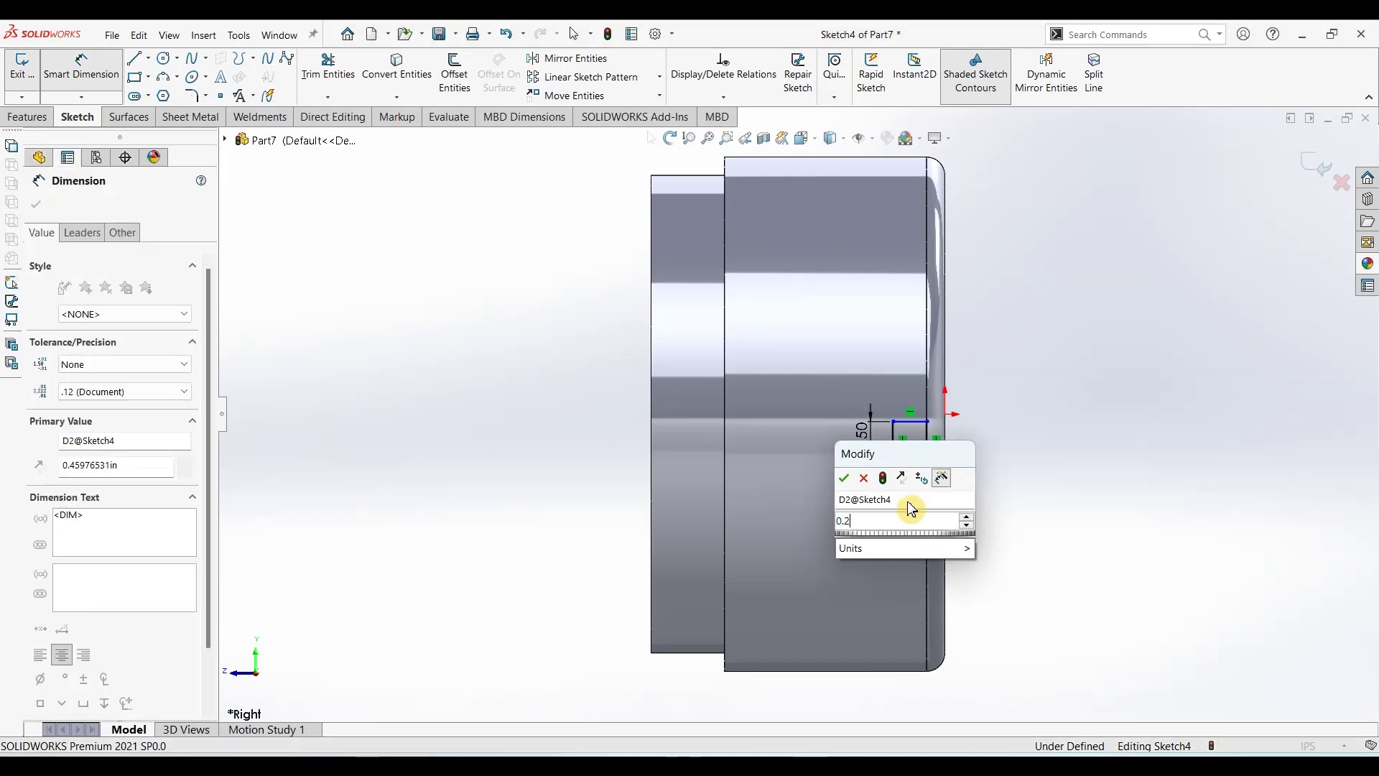
key(Return)
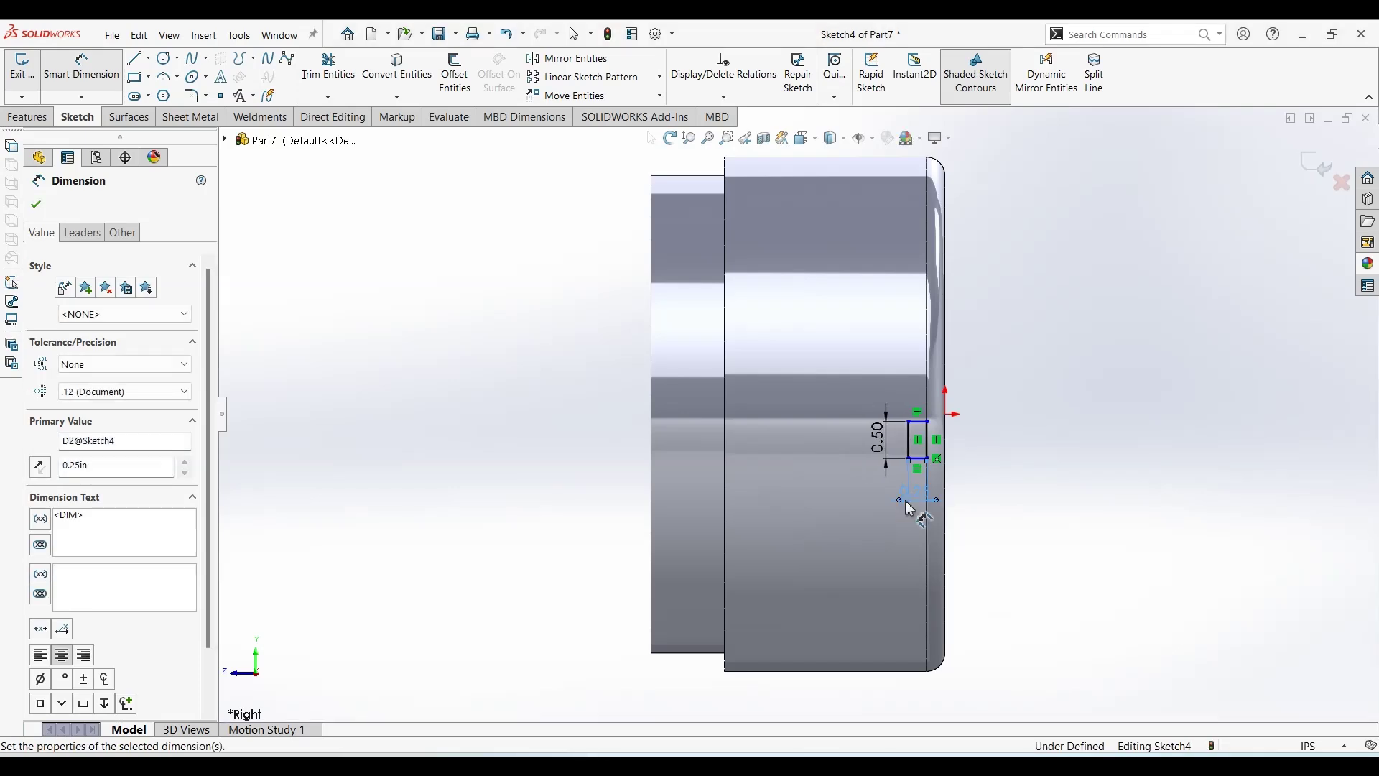
key(Escape)
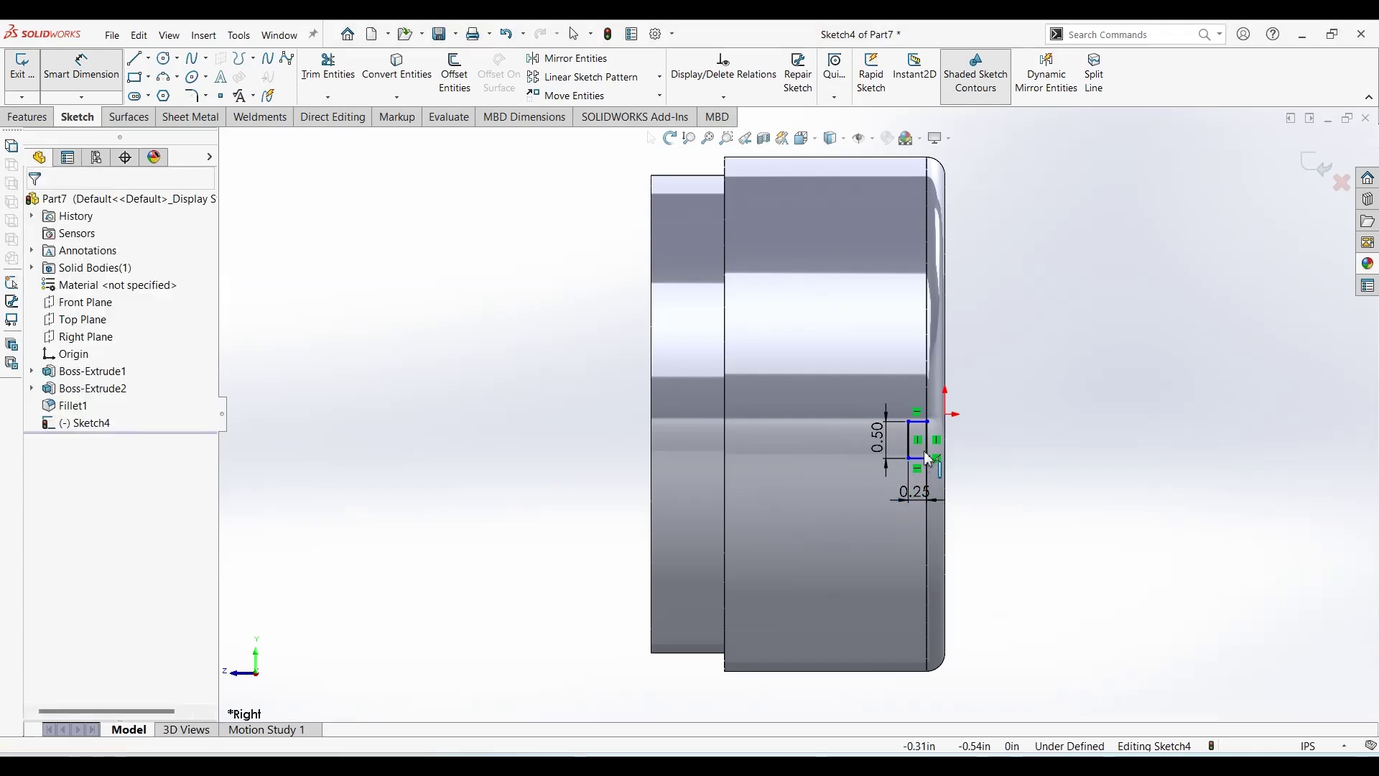
key(Escape)
Add a horizontal relation between the midpoint of the rectangle's side on the fillet edge and the origin.
click(928, 447)
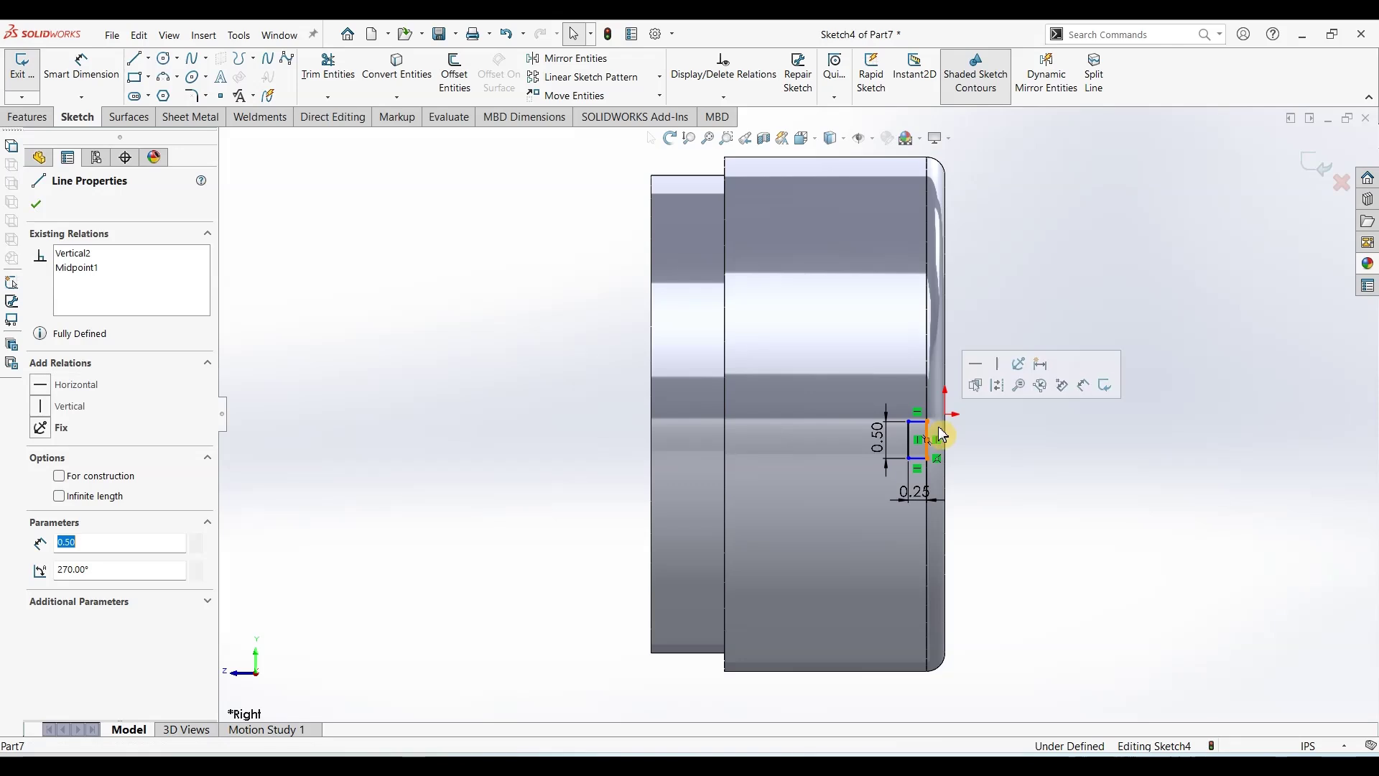
ctrl+click(946, 414)
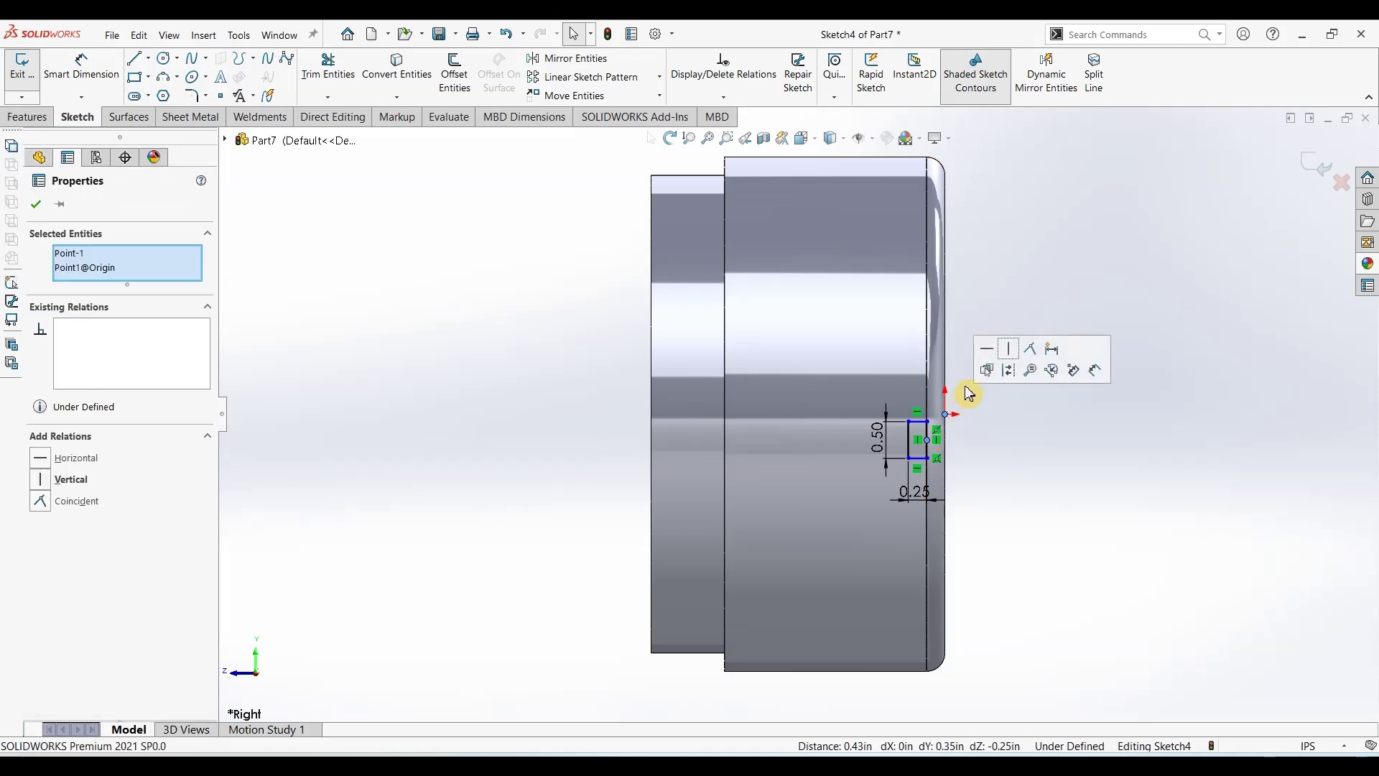
click(993, 350)
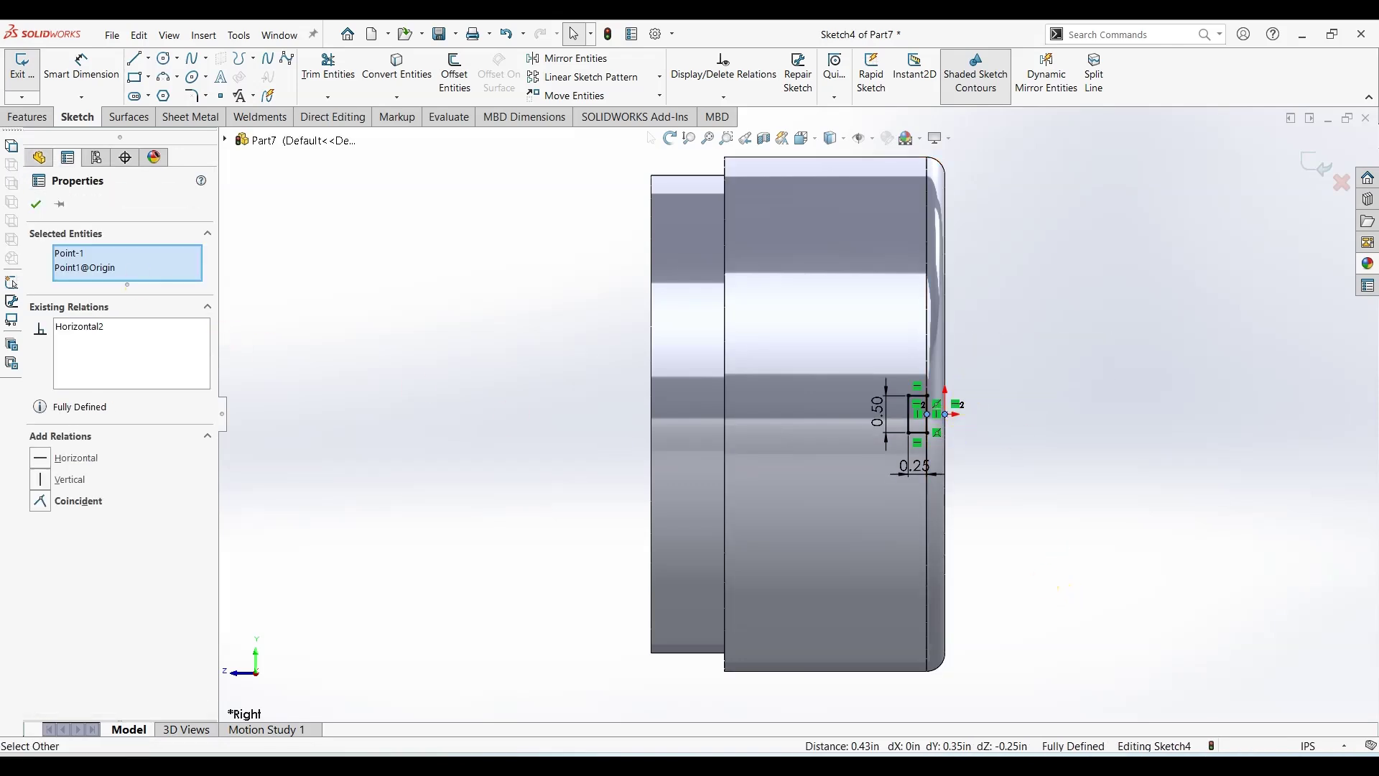
click(47, 205)
Extrude the slat rectangle Up To Next so it reaches the ring's inner wall, merged with the body.
click(36, 116)
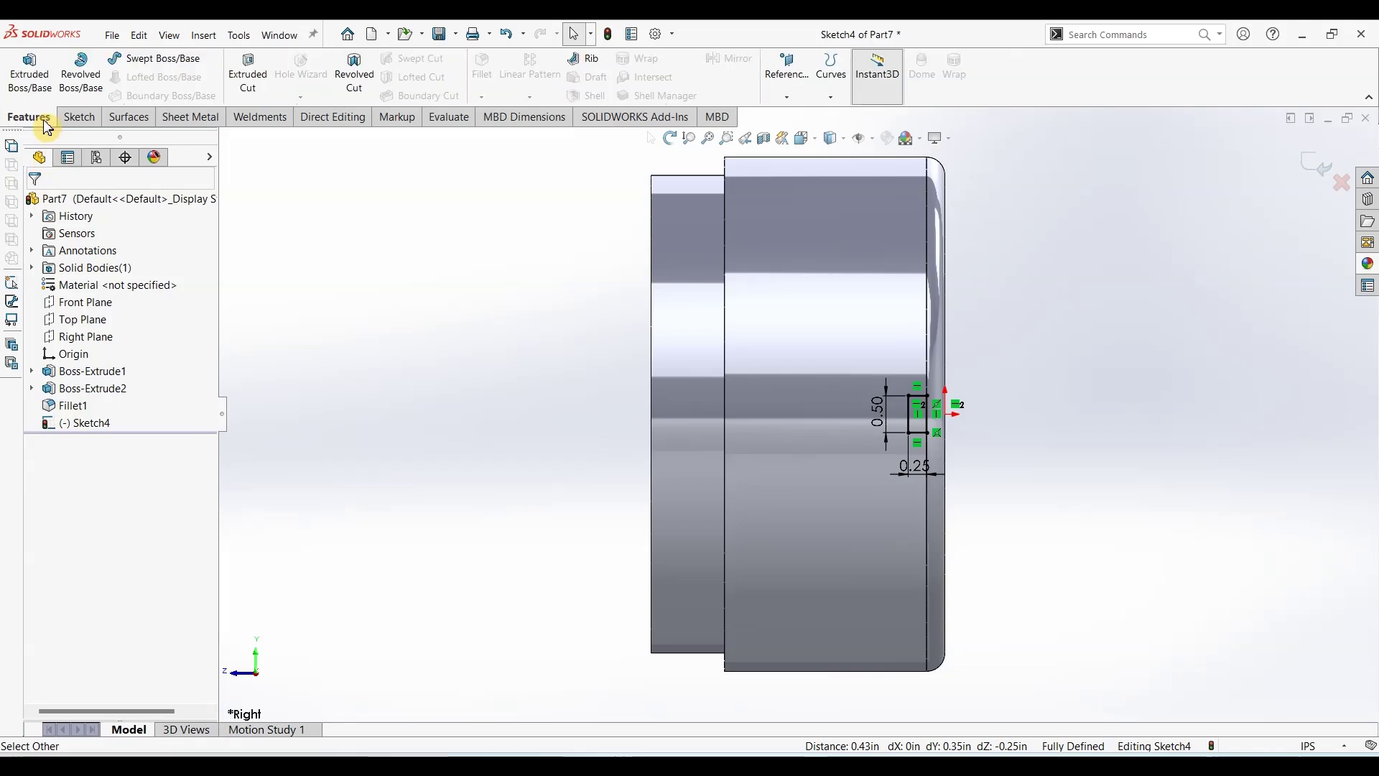
click(45, 99)
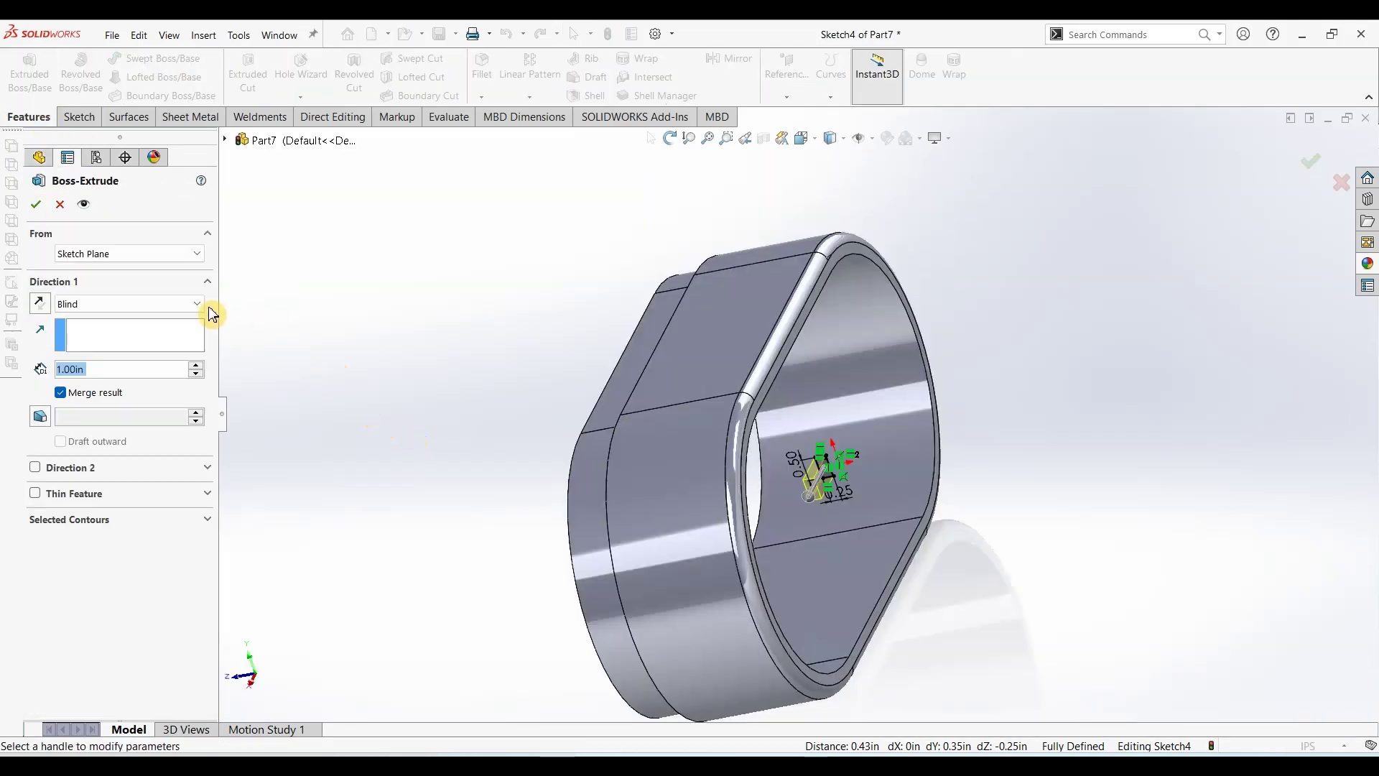
click(114, 305)
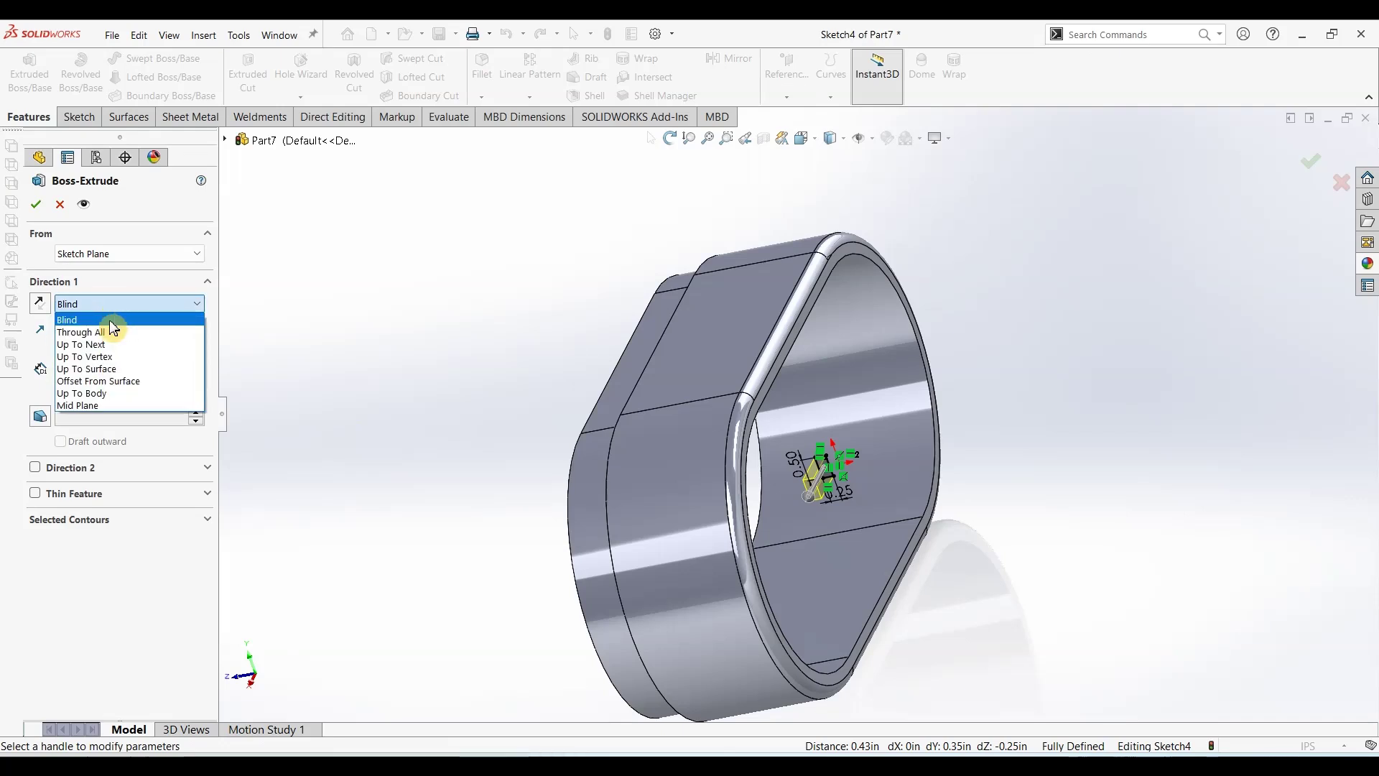
click(93, 343)
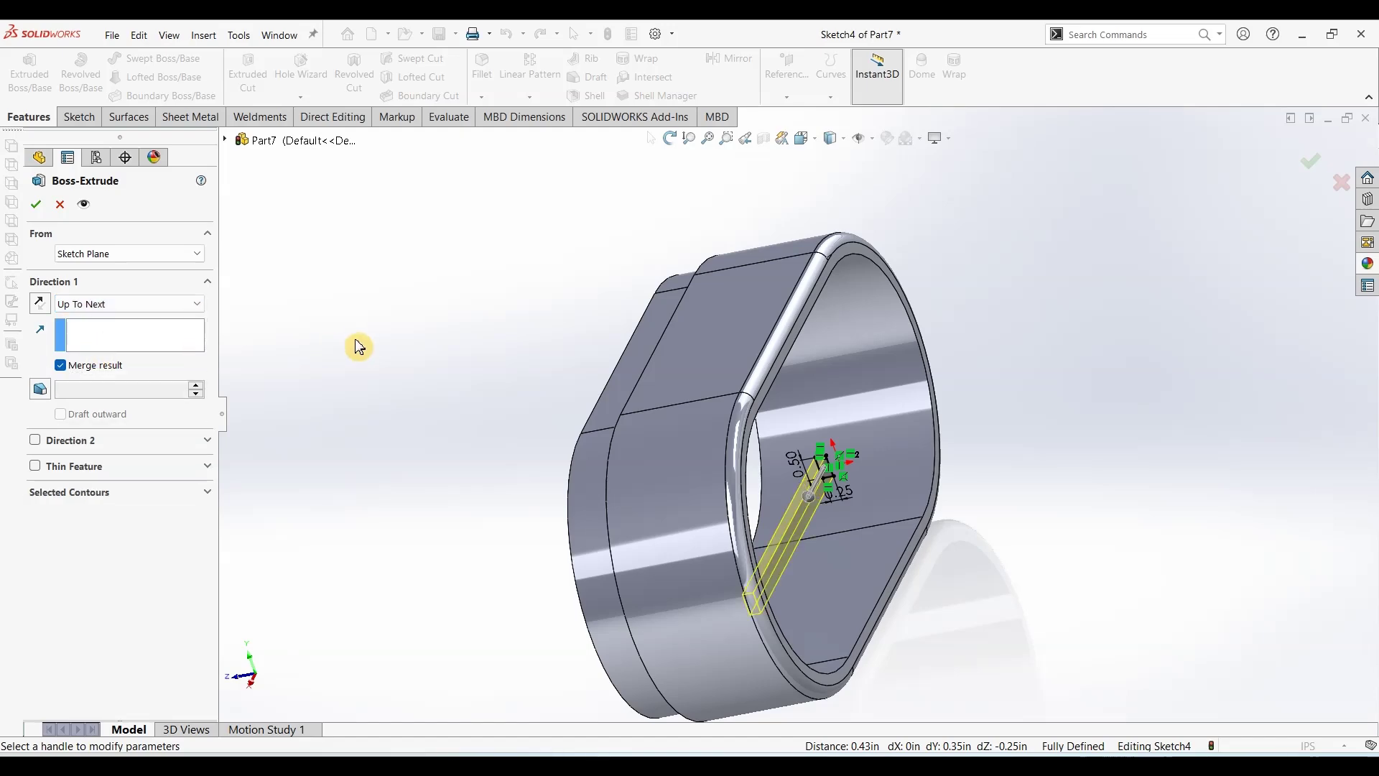
middle_drag(369, 330, 286, 367)
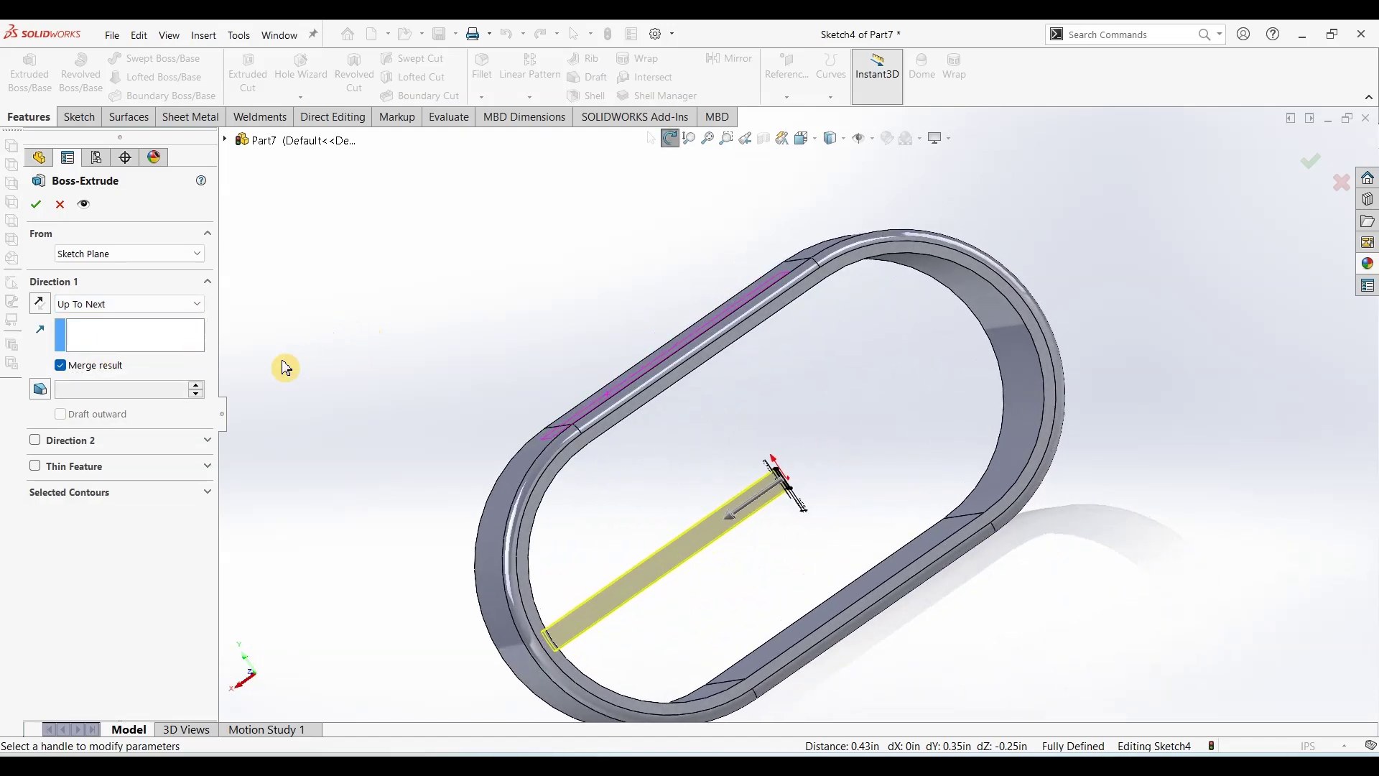
click(42, 206)
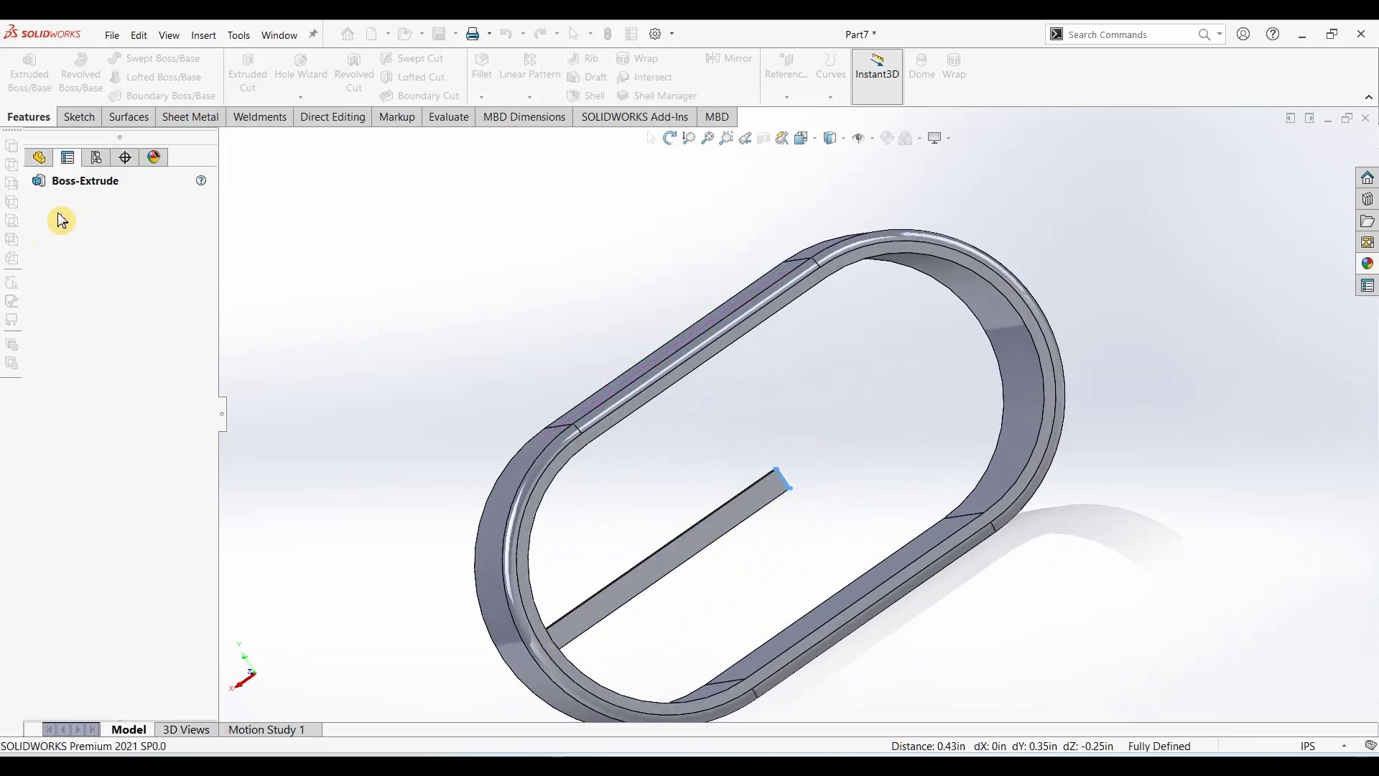
click(291, 303)
mouse_move(338, 286)
middle_down()
mouse_move(417, 304)
mouse_move(388, 258)
mouse_move(339, 252)
mouse_move(320, 265)
mouse_move(329, 291)
middle_up()
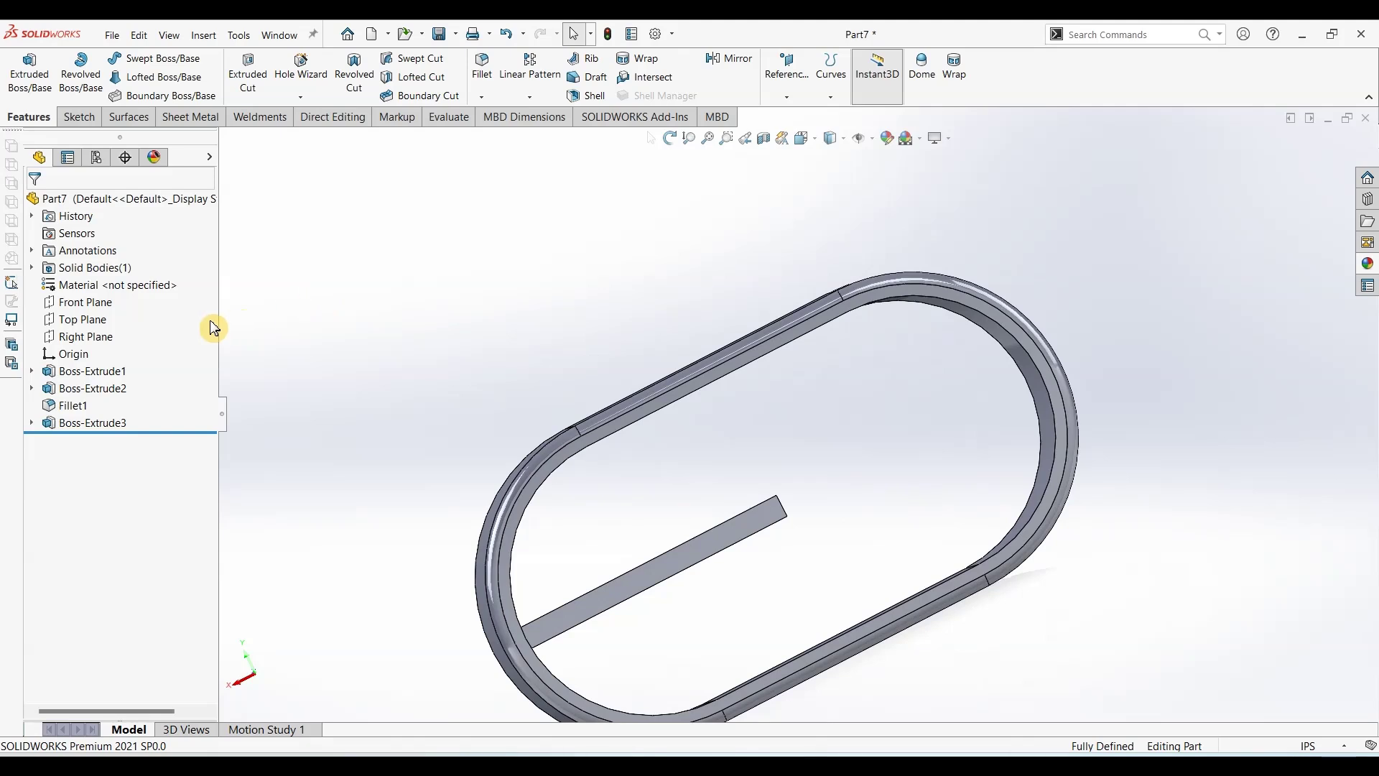
Linear-pattern the slat along its short end edge in the reversed direction, with 4 instances spaced 0.825 in apart.
click(522, 101)
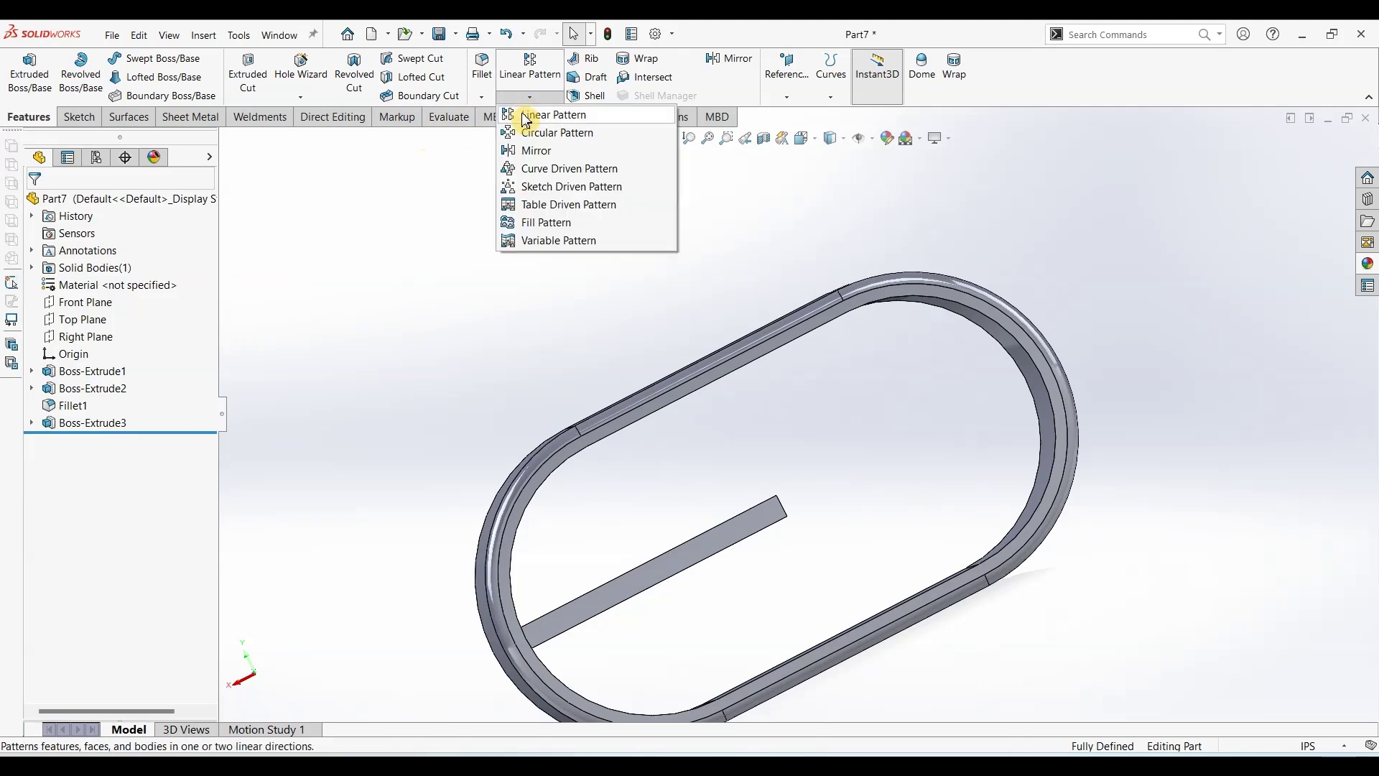
click(528, 114)
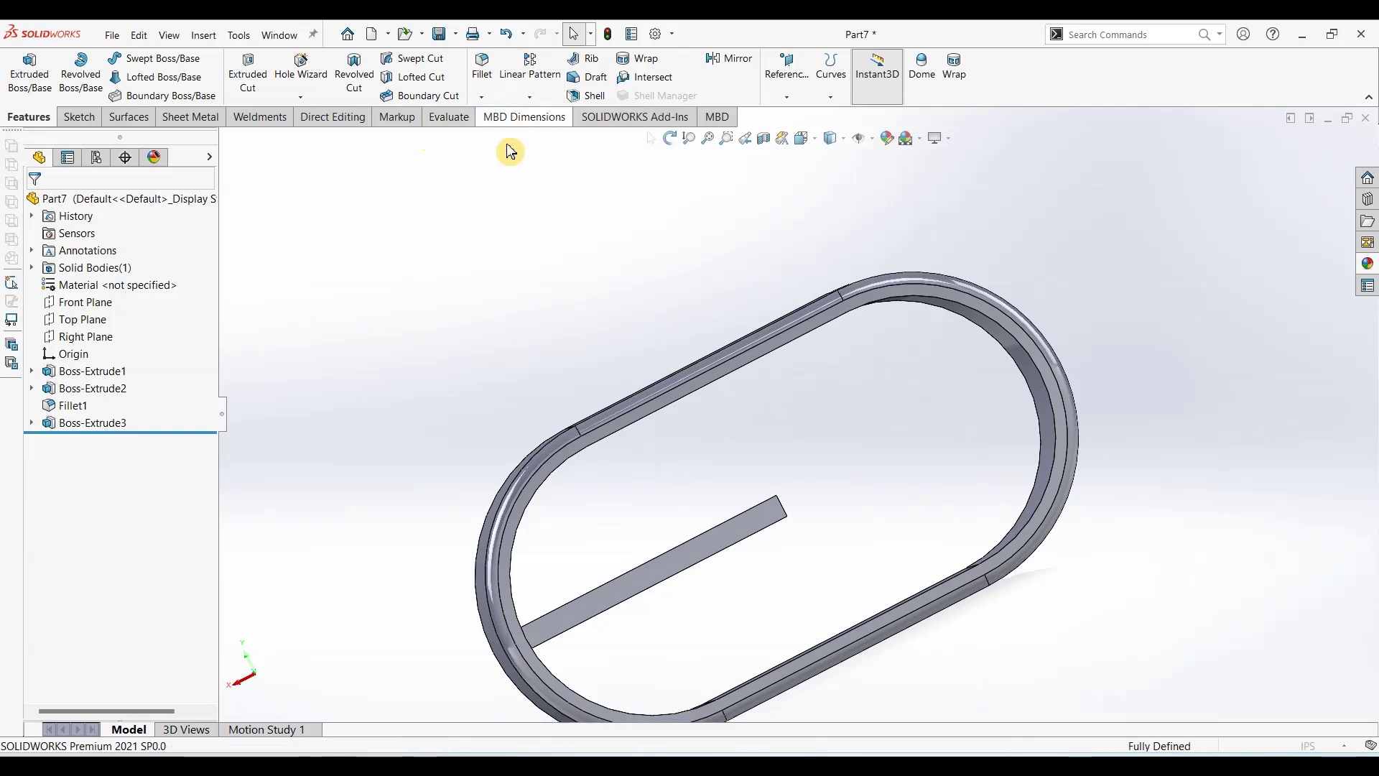
click(781, 509)
click(174, 598)
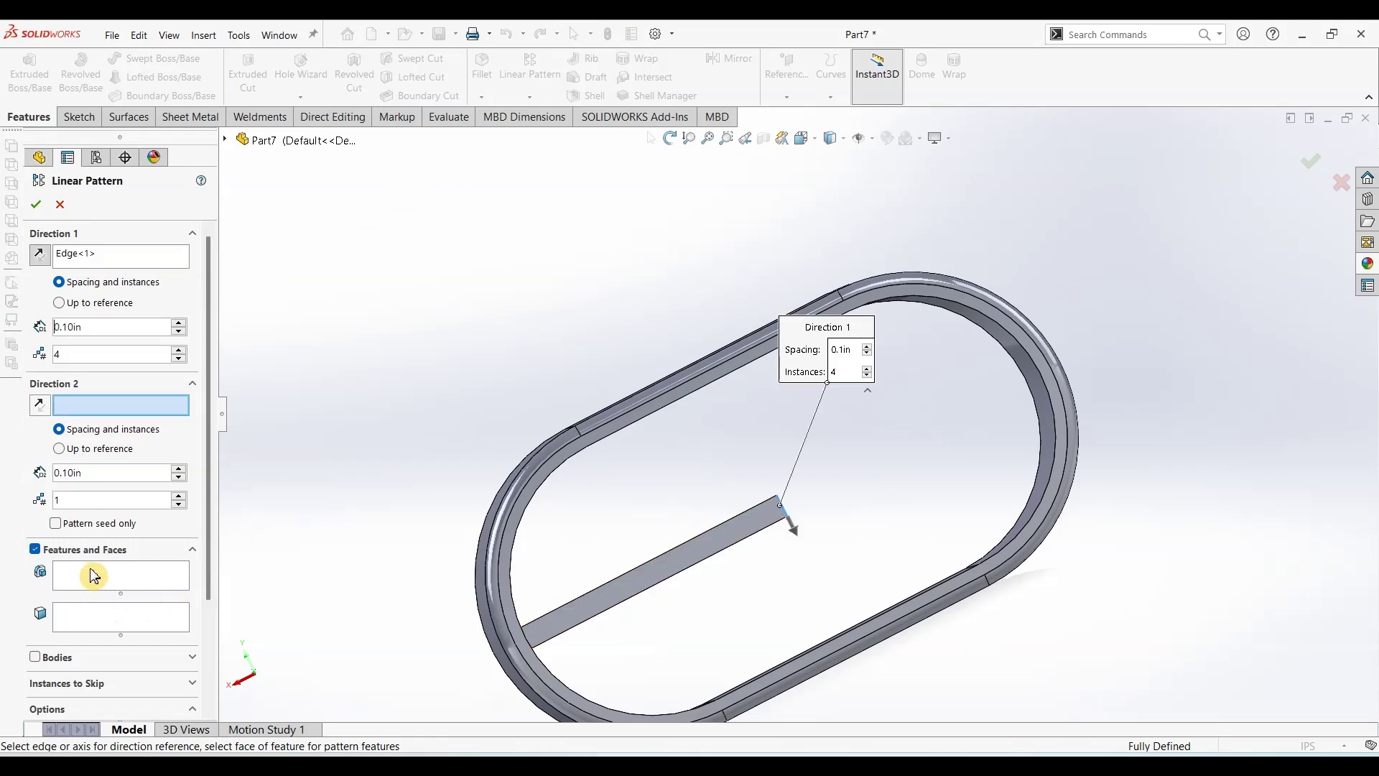
click(717, 537)
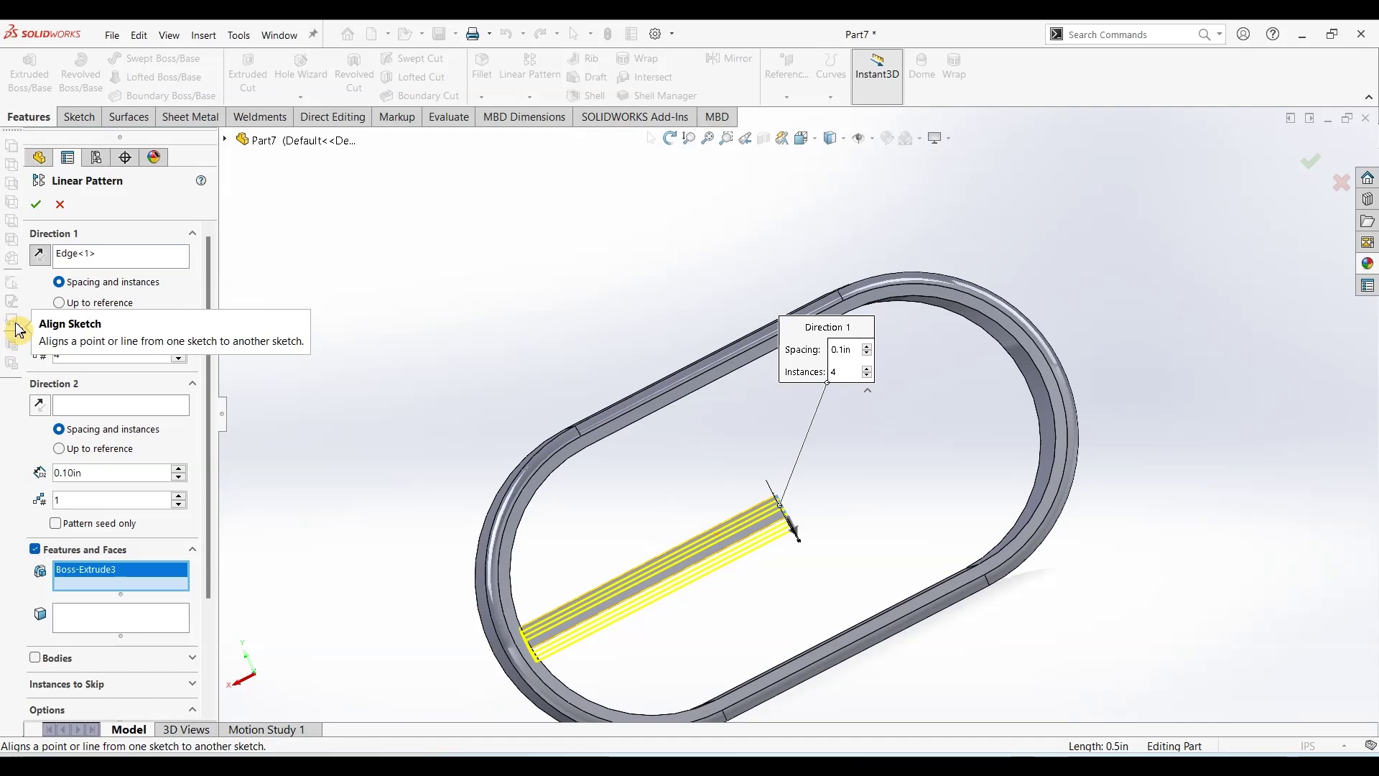
text(.825)
key(Return)
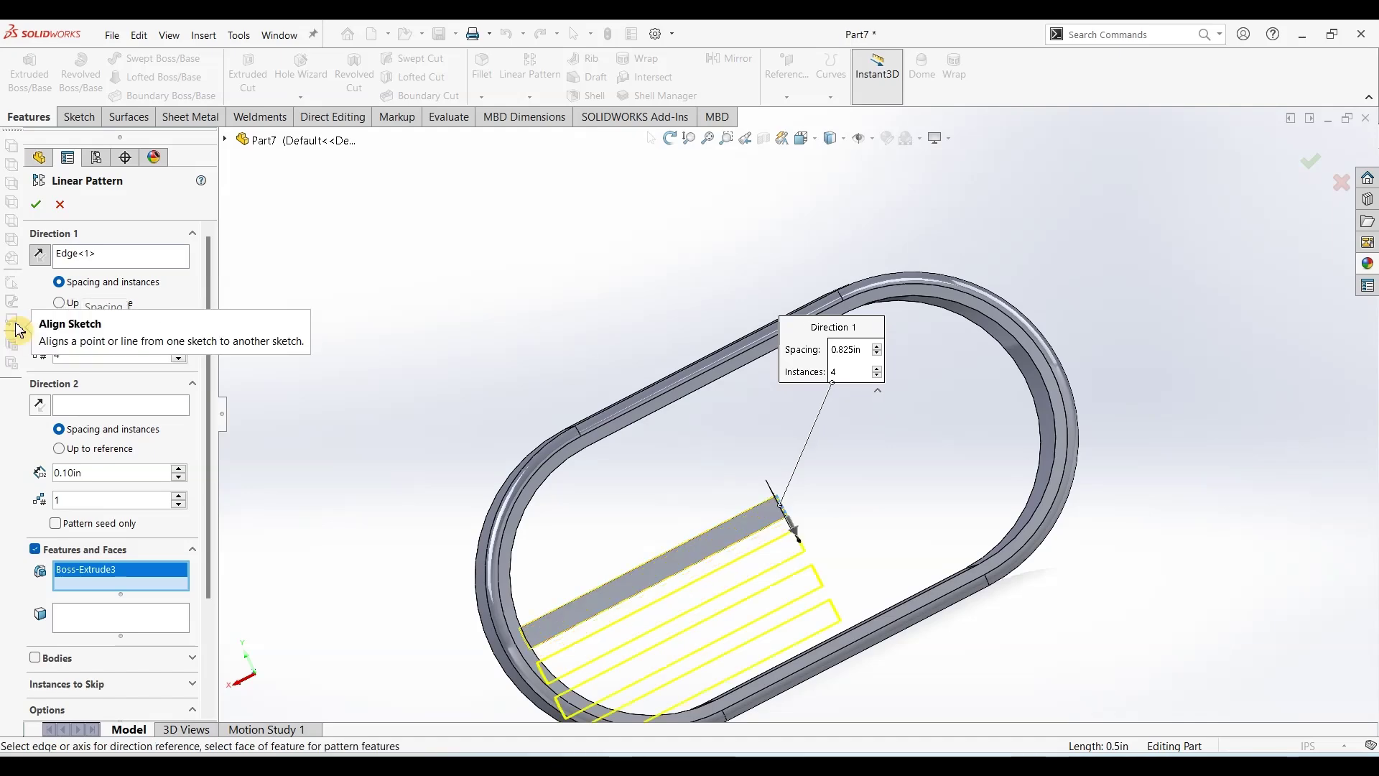
middle_drag(283, 416, 265, 444)
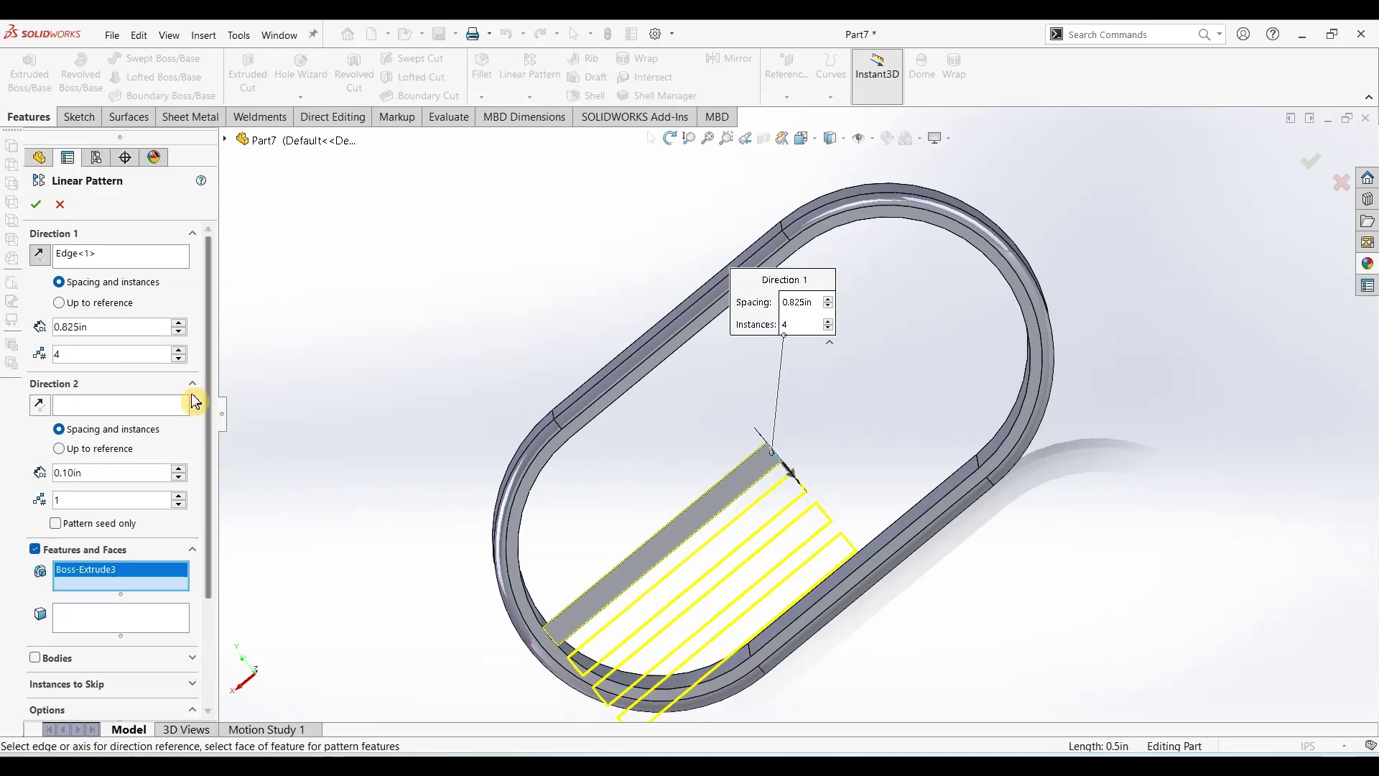
click(40, 253)
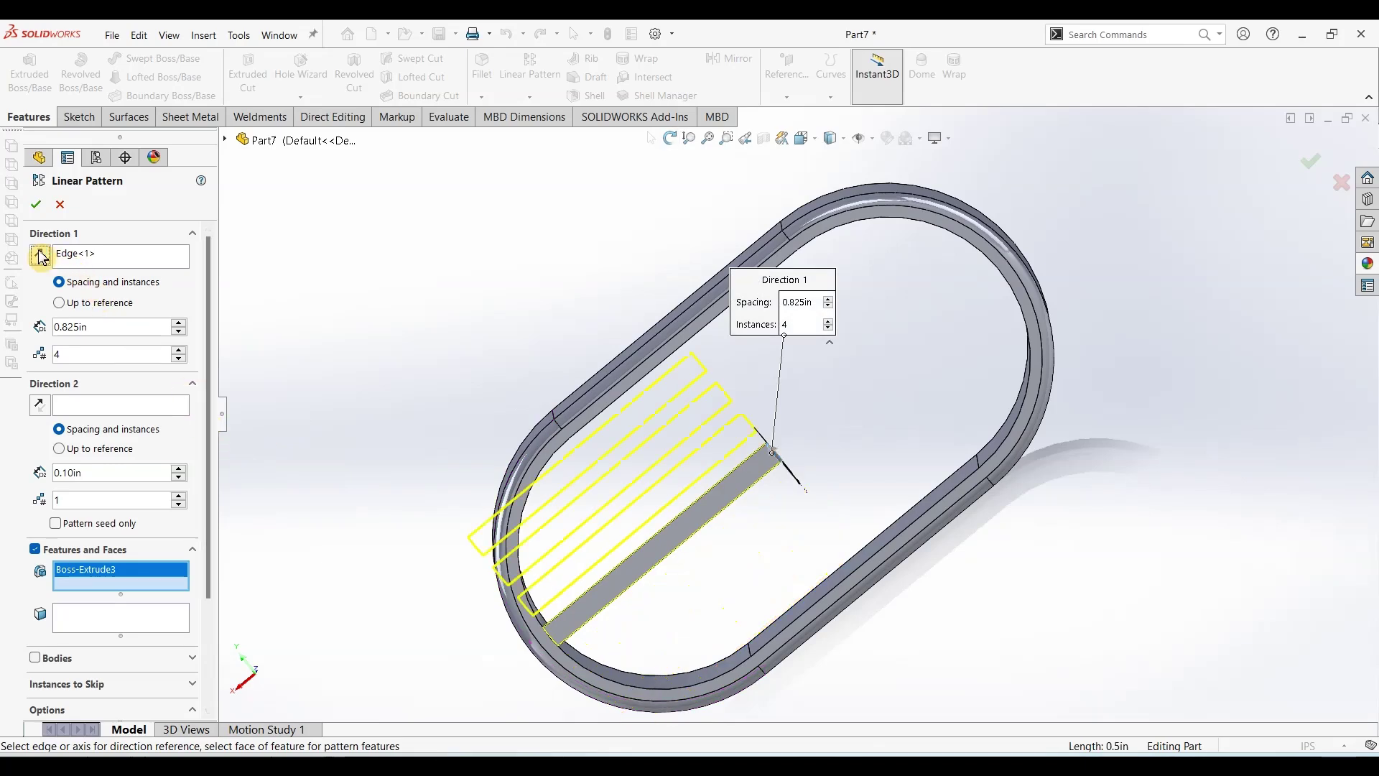
click(37, 207)
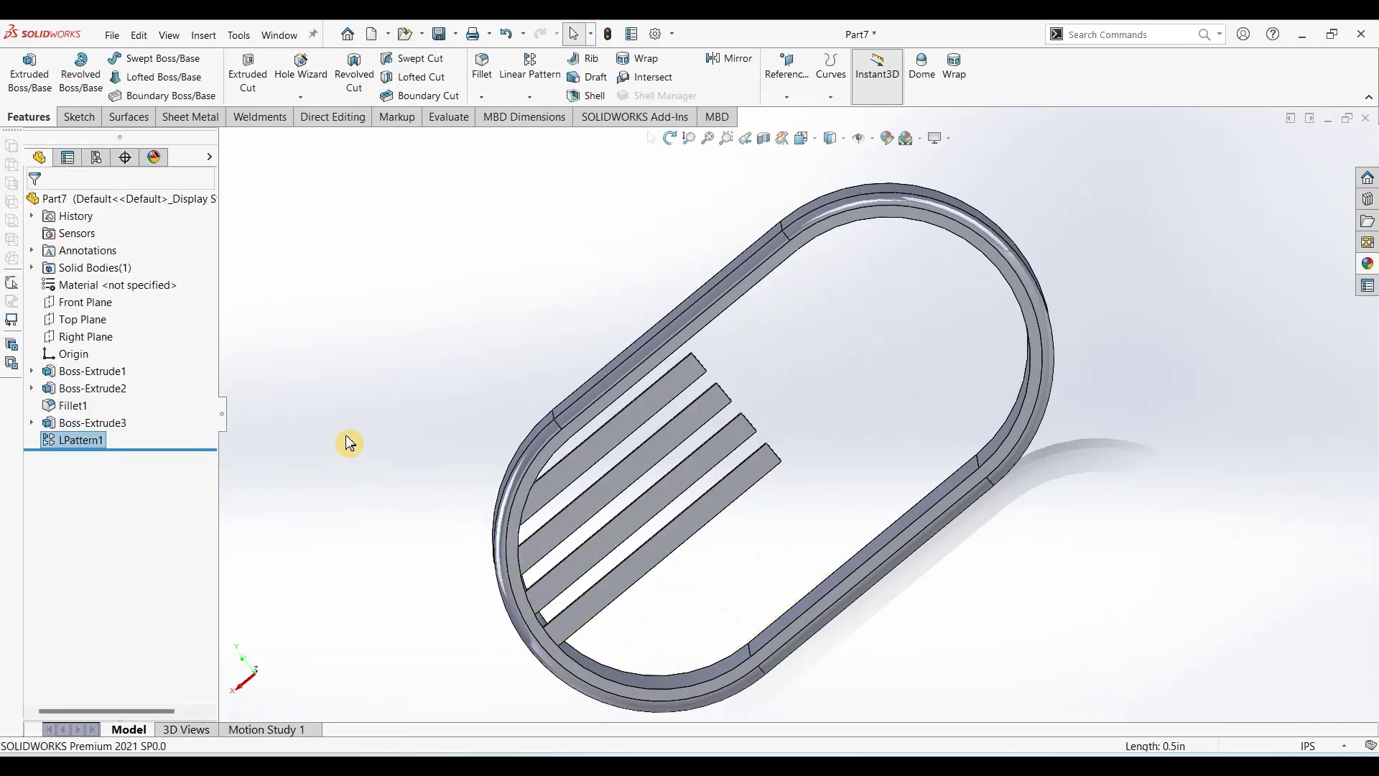
Mirror the linear pattern of slats about the Top Plane.
mouse_move(349, 442)
middle_down()
mouse_move(304, 419)
mouse_move(323, 433)
middle_up()
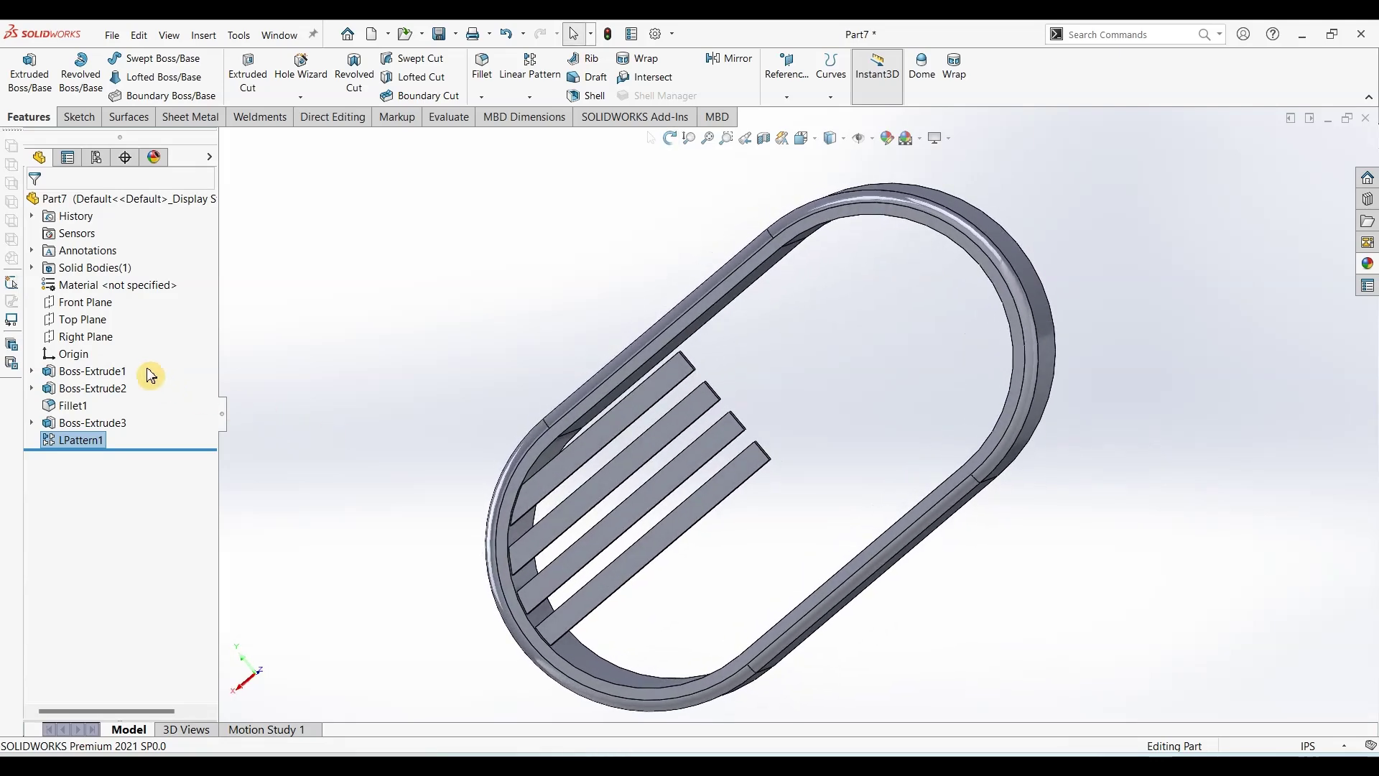
click(94, 325)
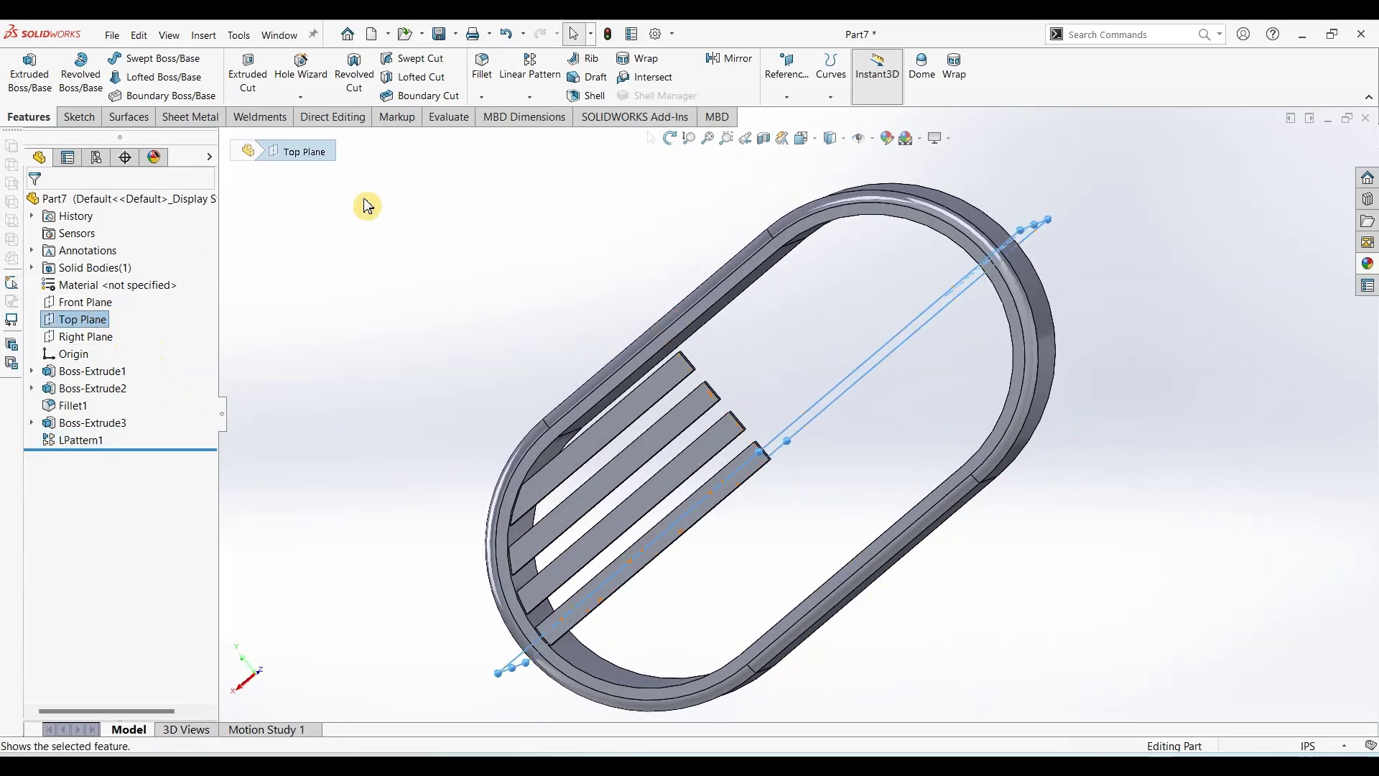
click(734, 68)
click(692, 415)
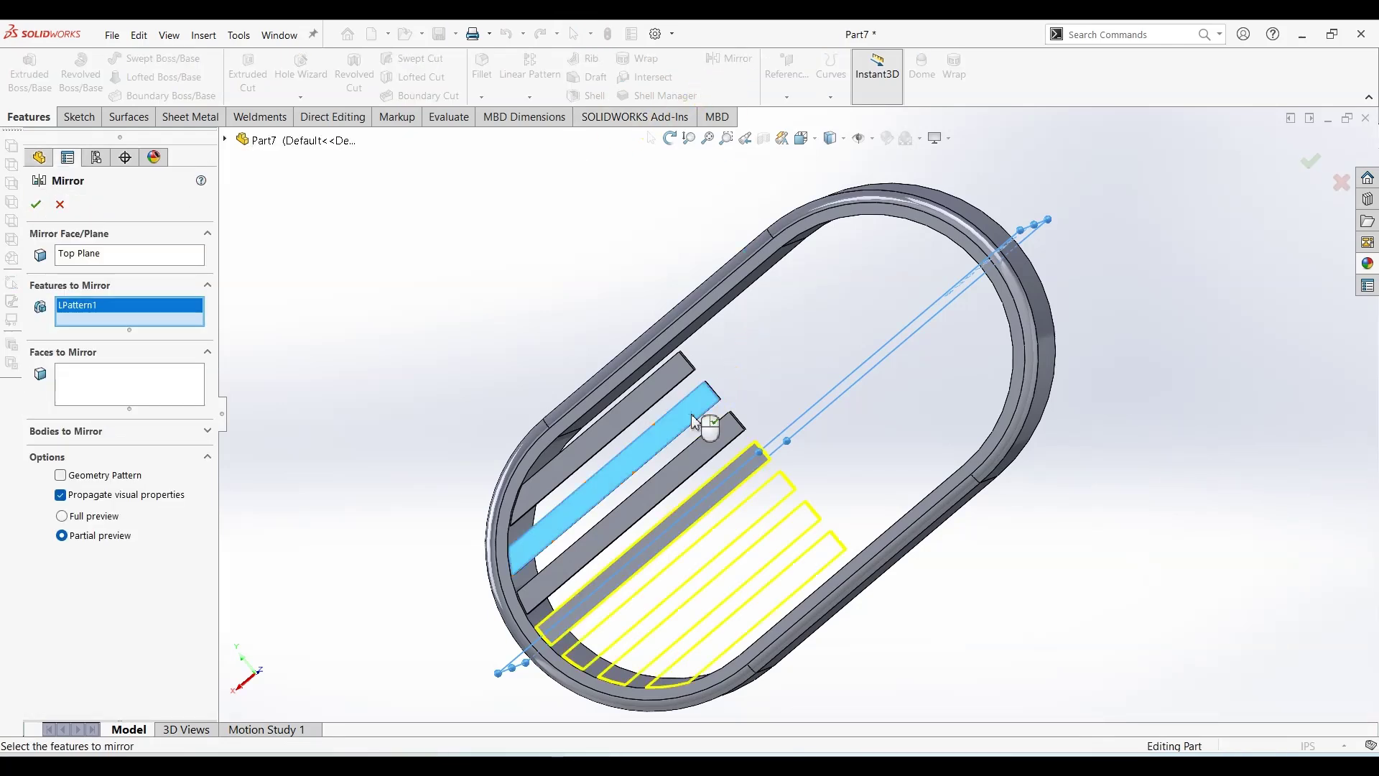
click(35, 207)
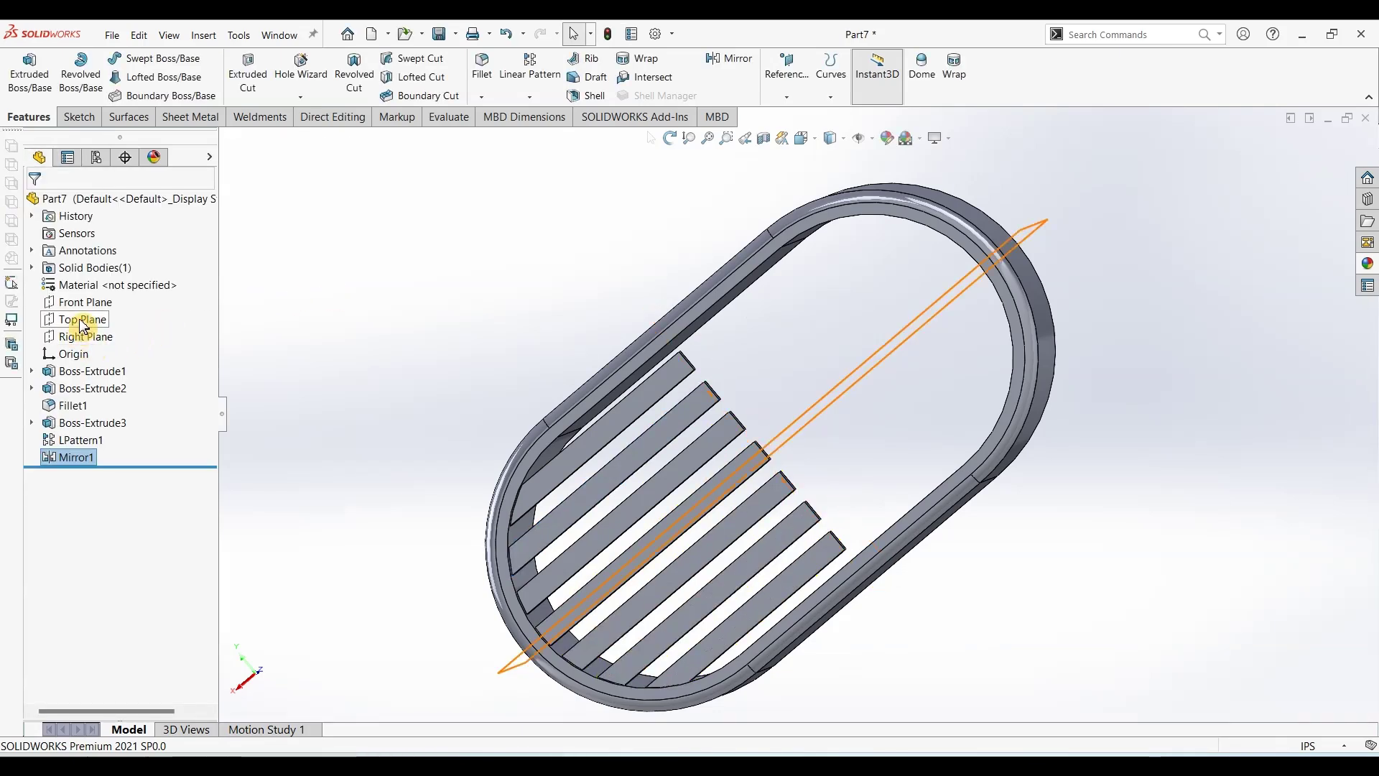
Mirror the already mirrored slat set about the Right Plane, and check the completed grille against the Part 421 PDF drawing.
click(81, 323)
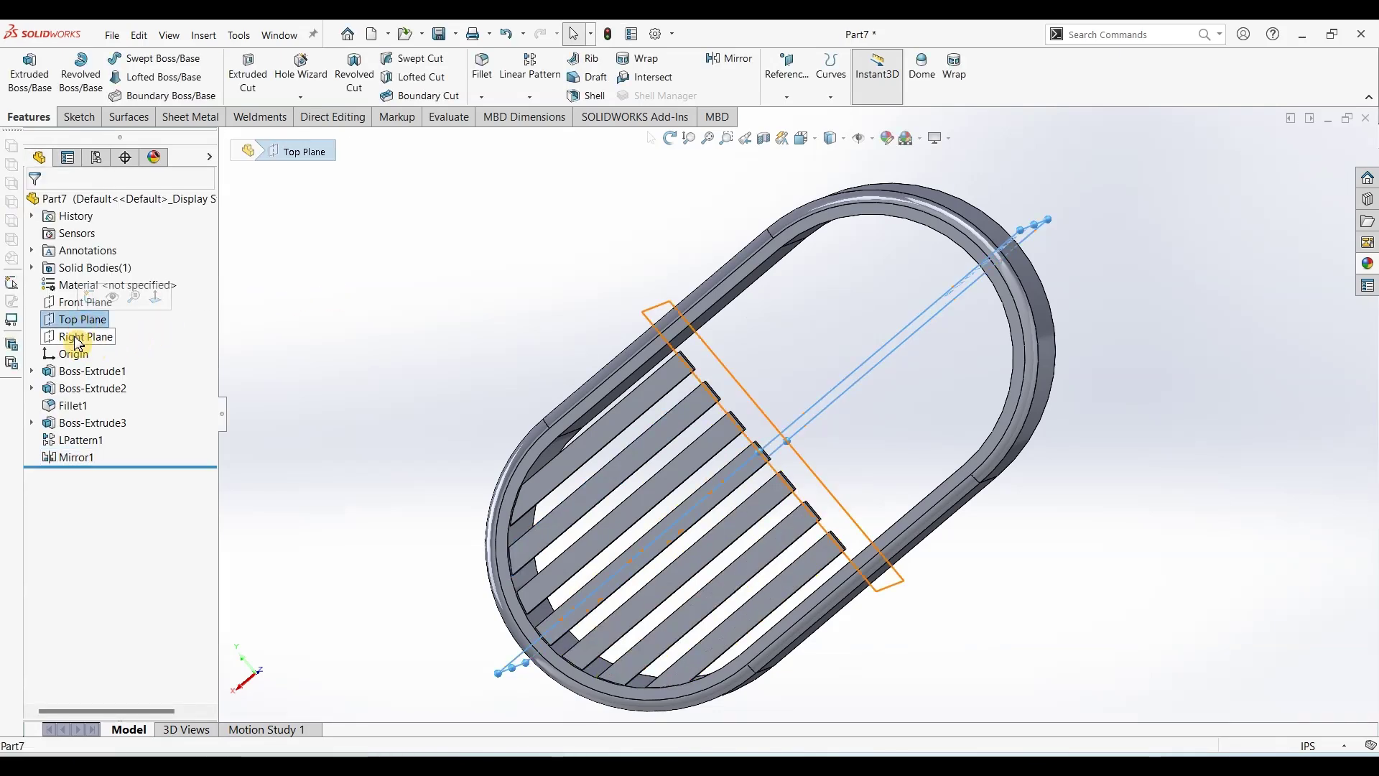
click(79, 337)
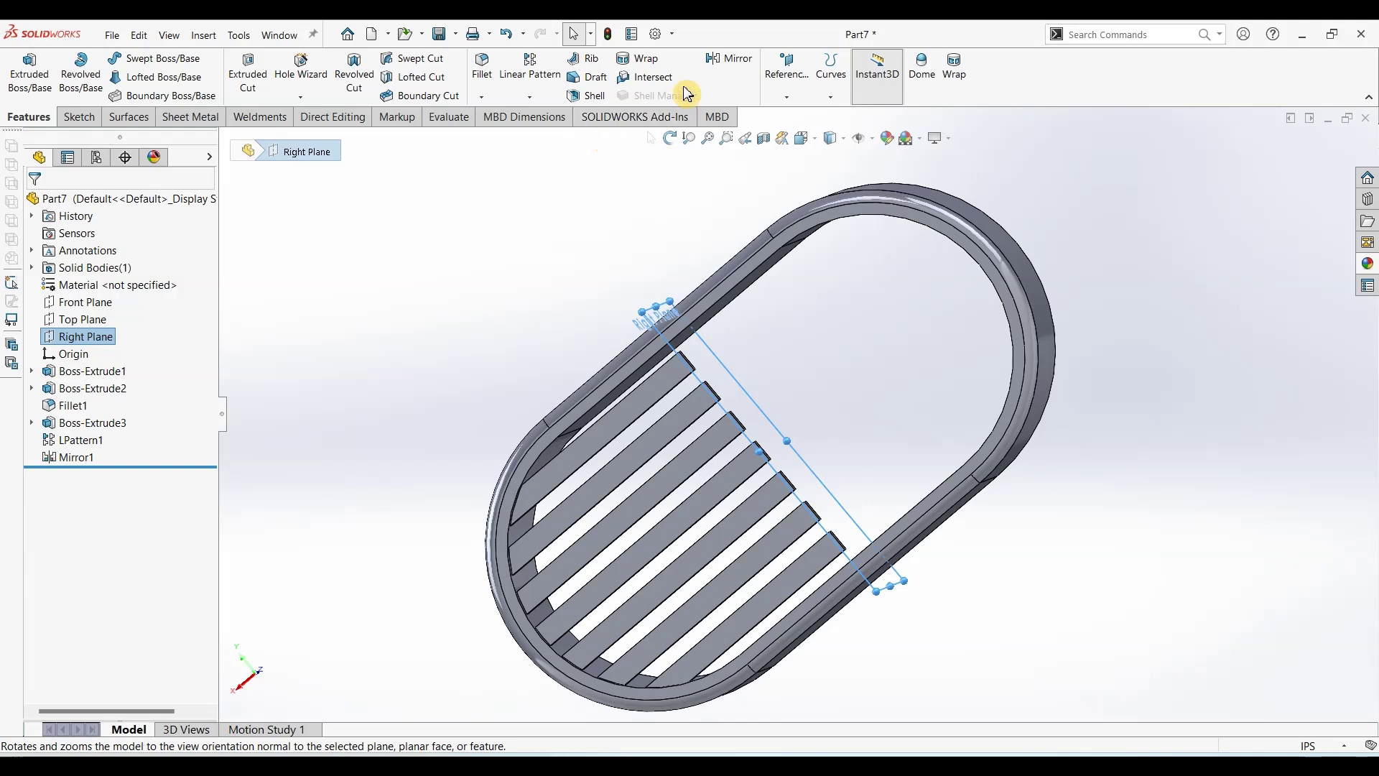
click(729, 59)
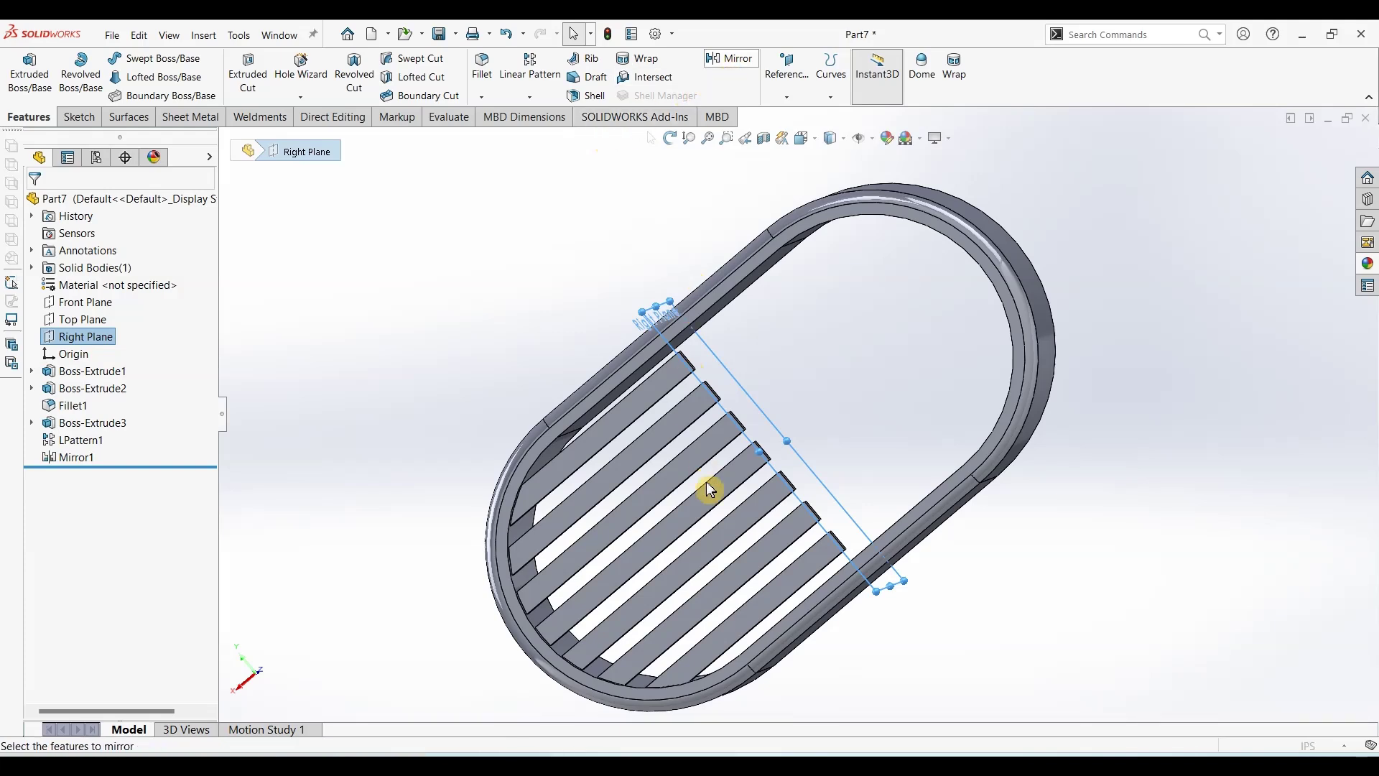
click(740, 546)
click(37, 204)
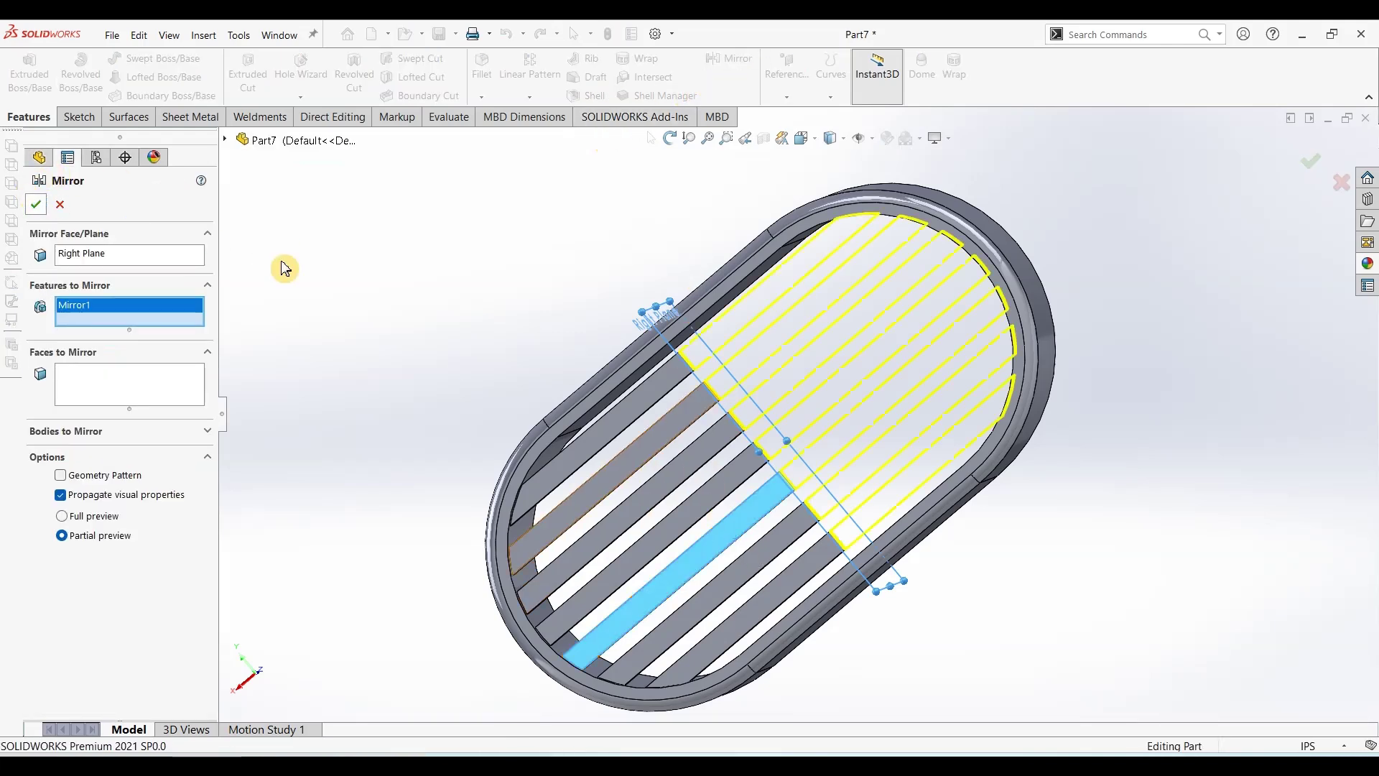
middle_drag(321, 291, 396, 301)
click(700, 764)
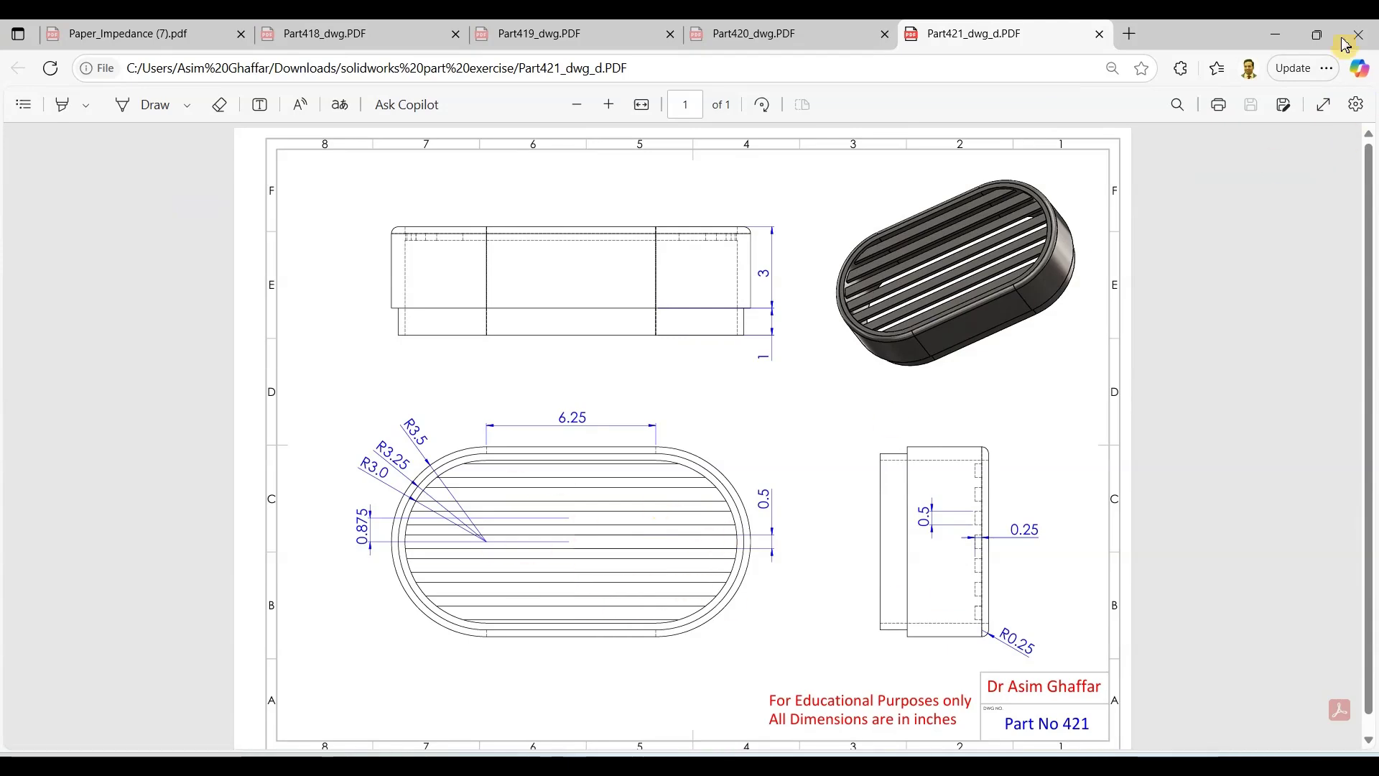
key(alt+Tab)
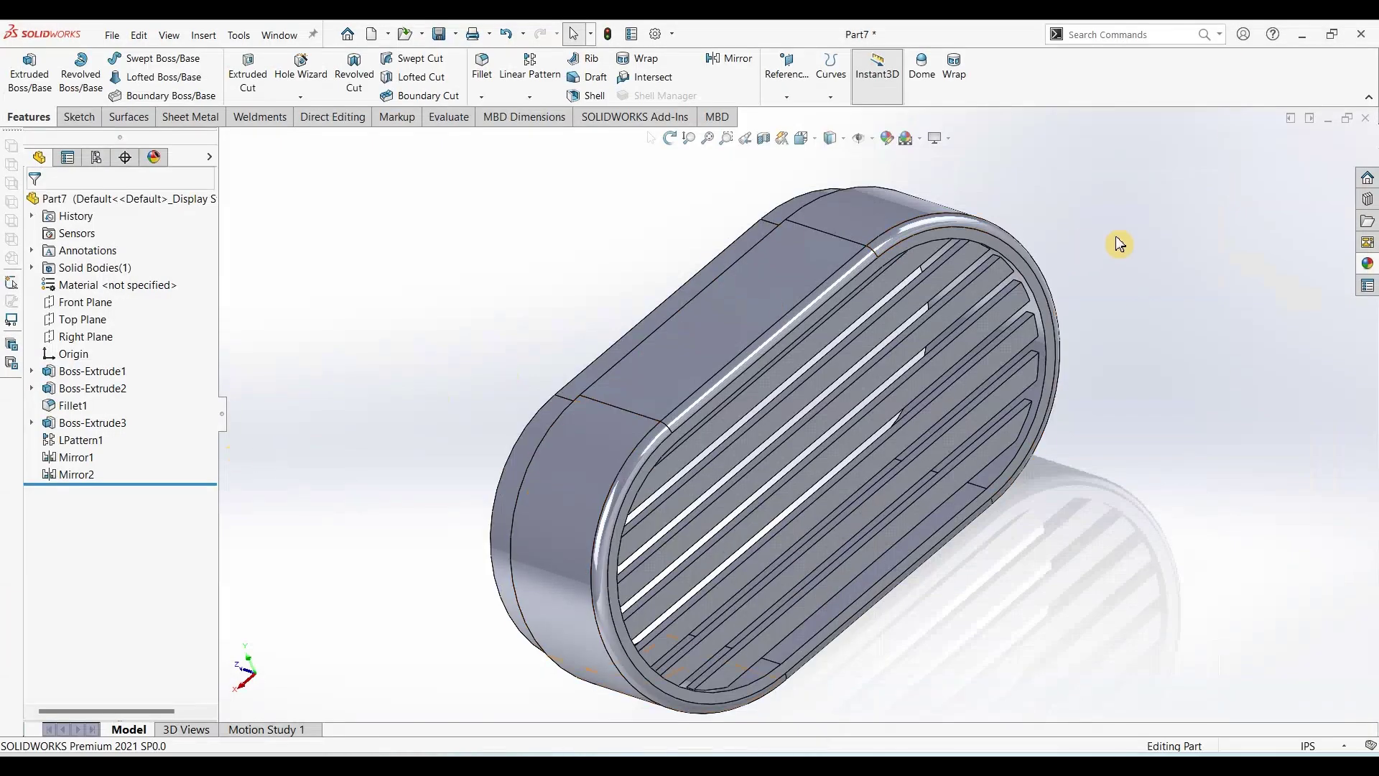
Apply the polished steel appearance to the vent cover and set the scene to Plain White.
click(1369, 275)
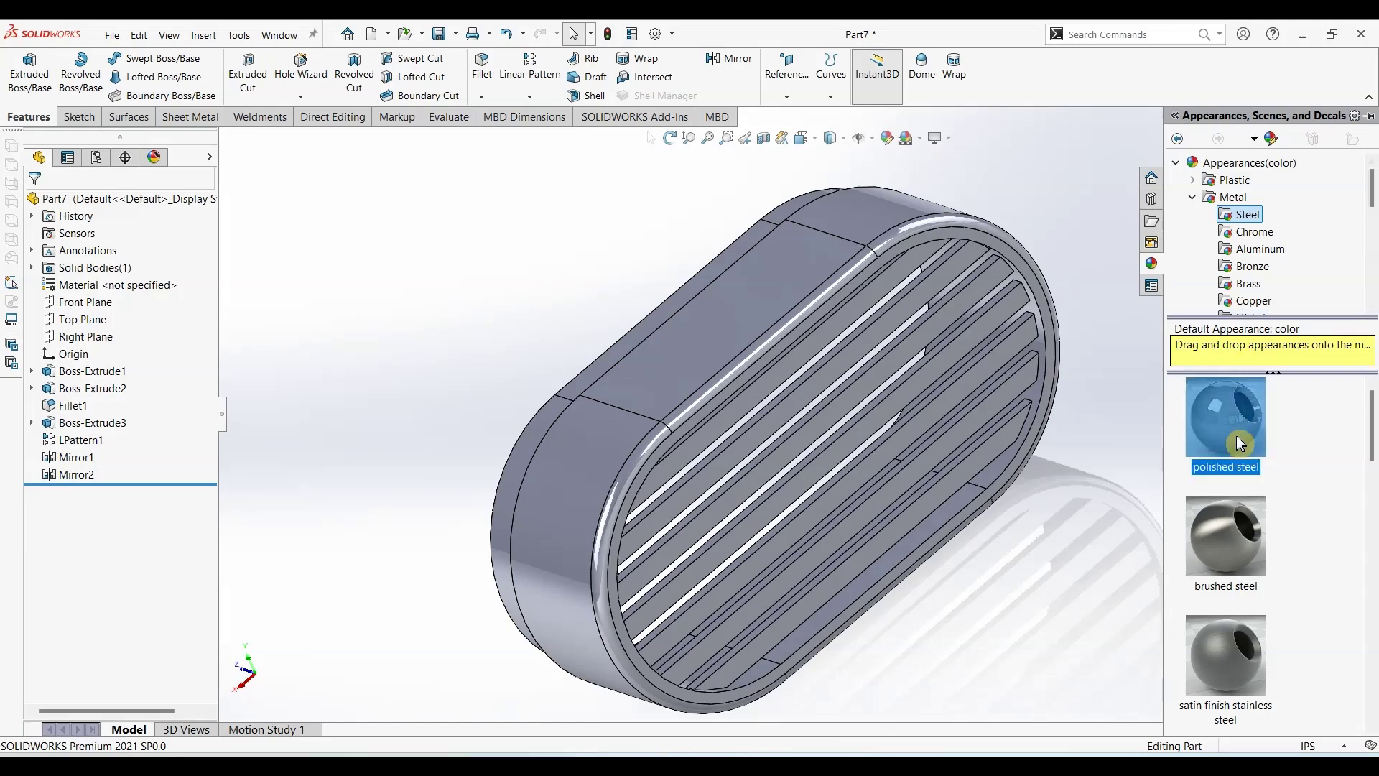
drag(1226, 431, 991, 230)
click(919, 138)
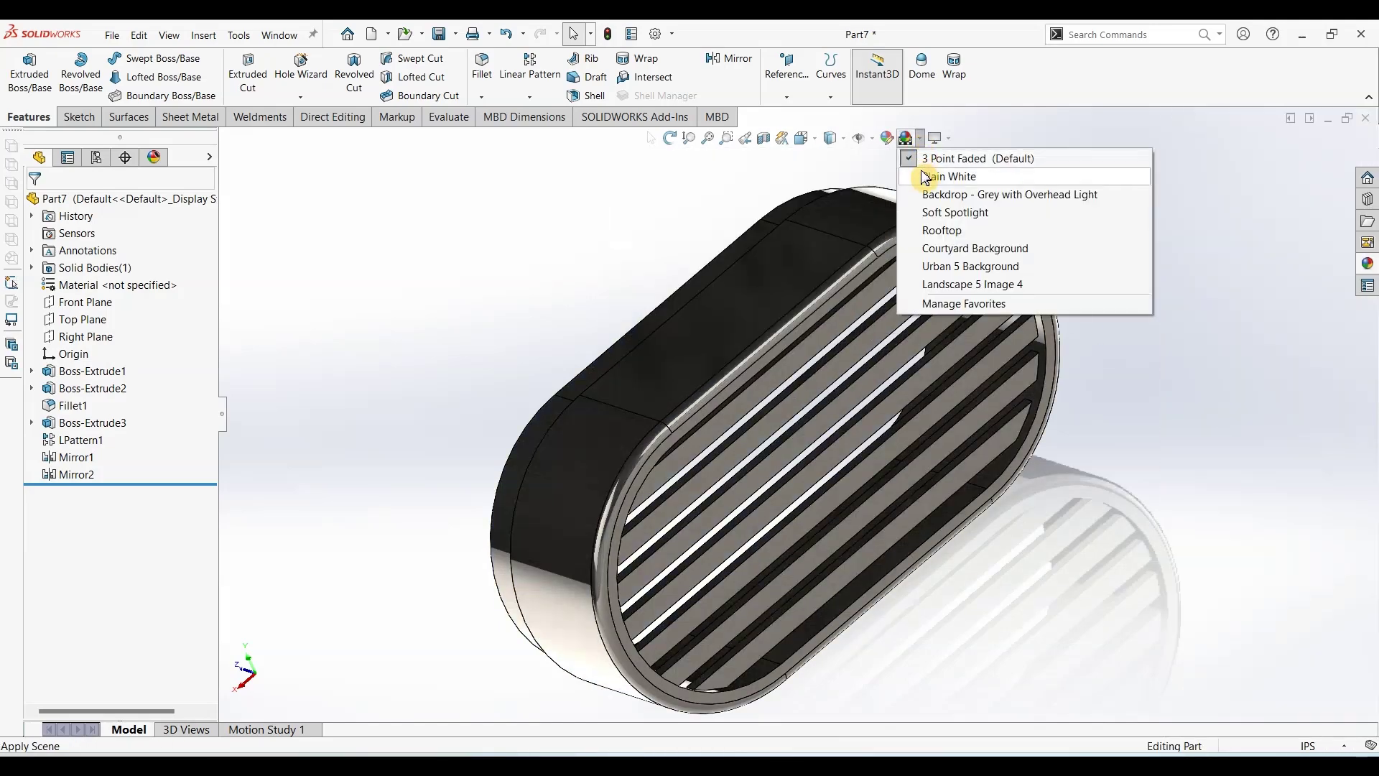
click(926, 176)
middle_drag(415, 485, 420, 433)
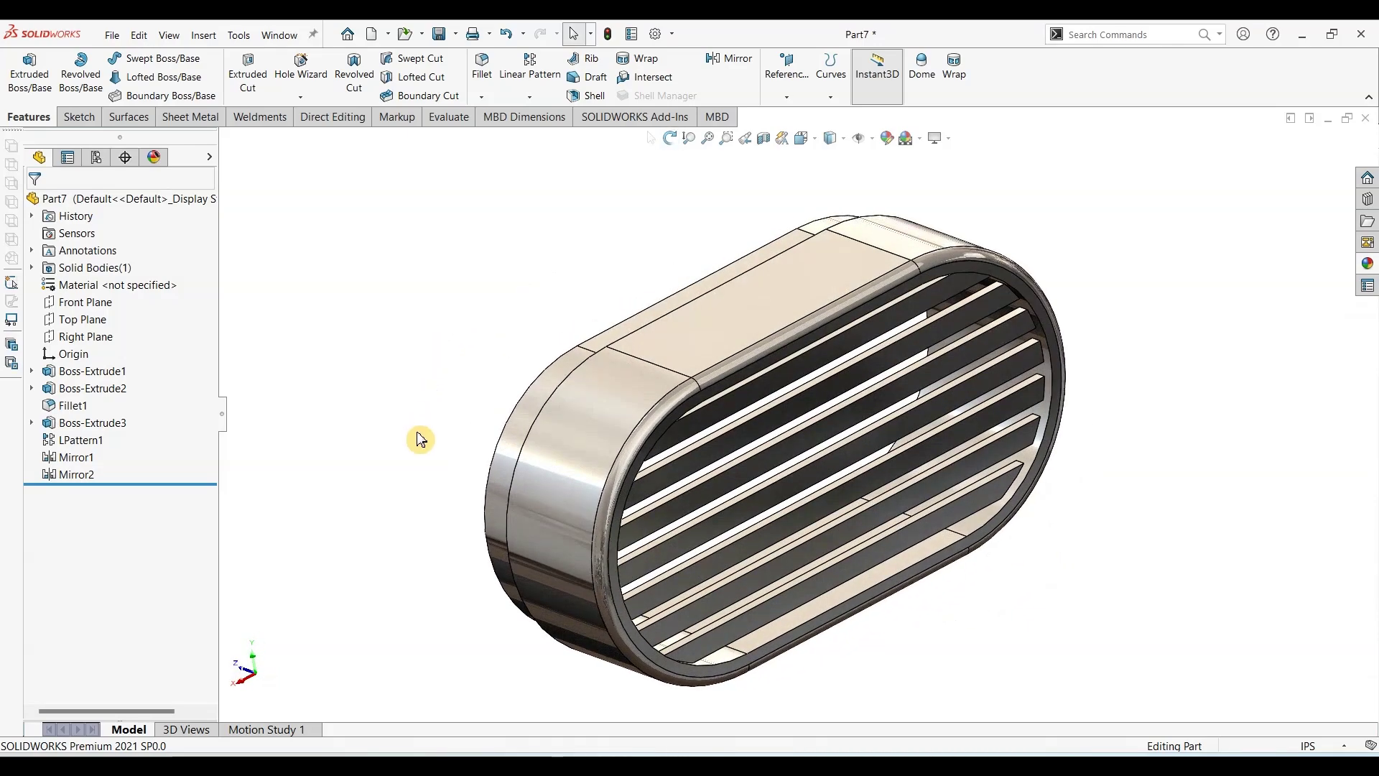